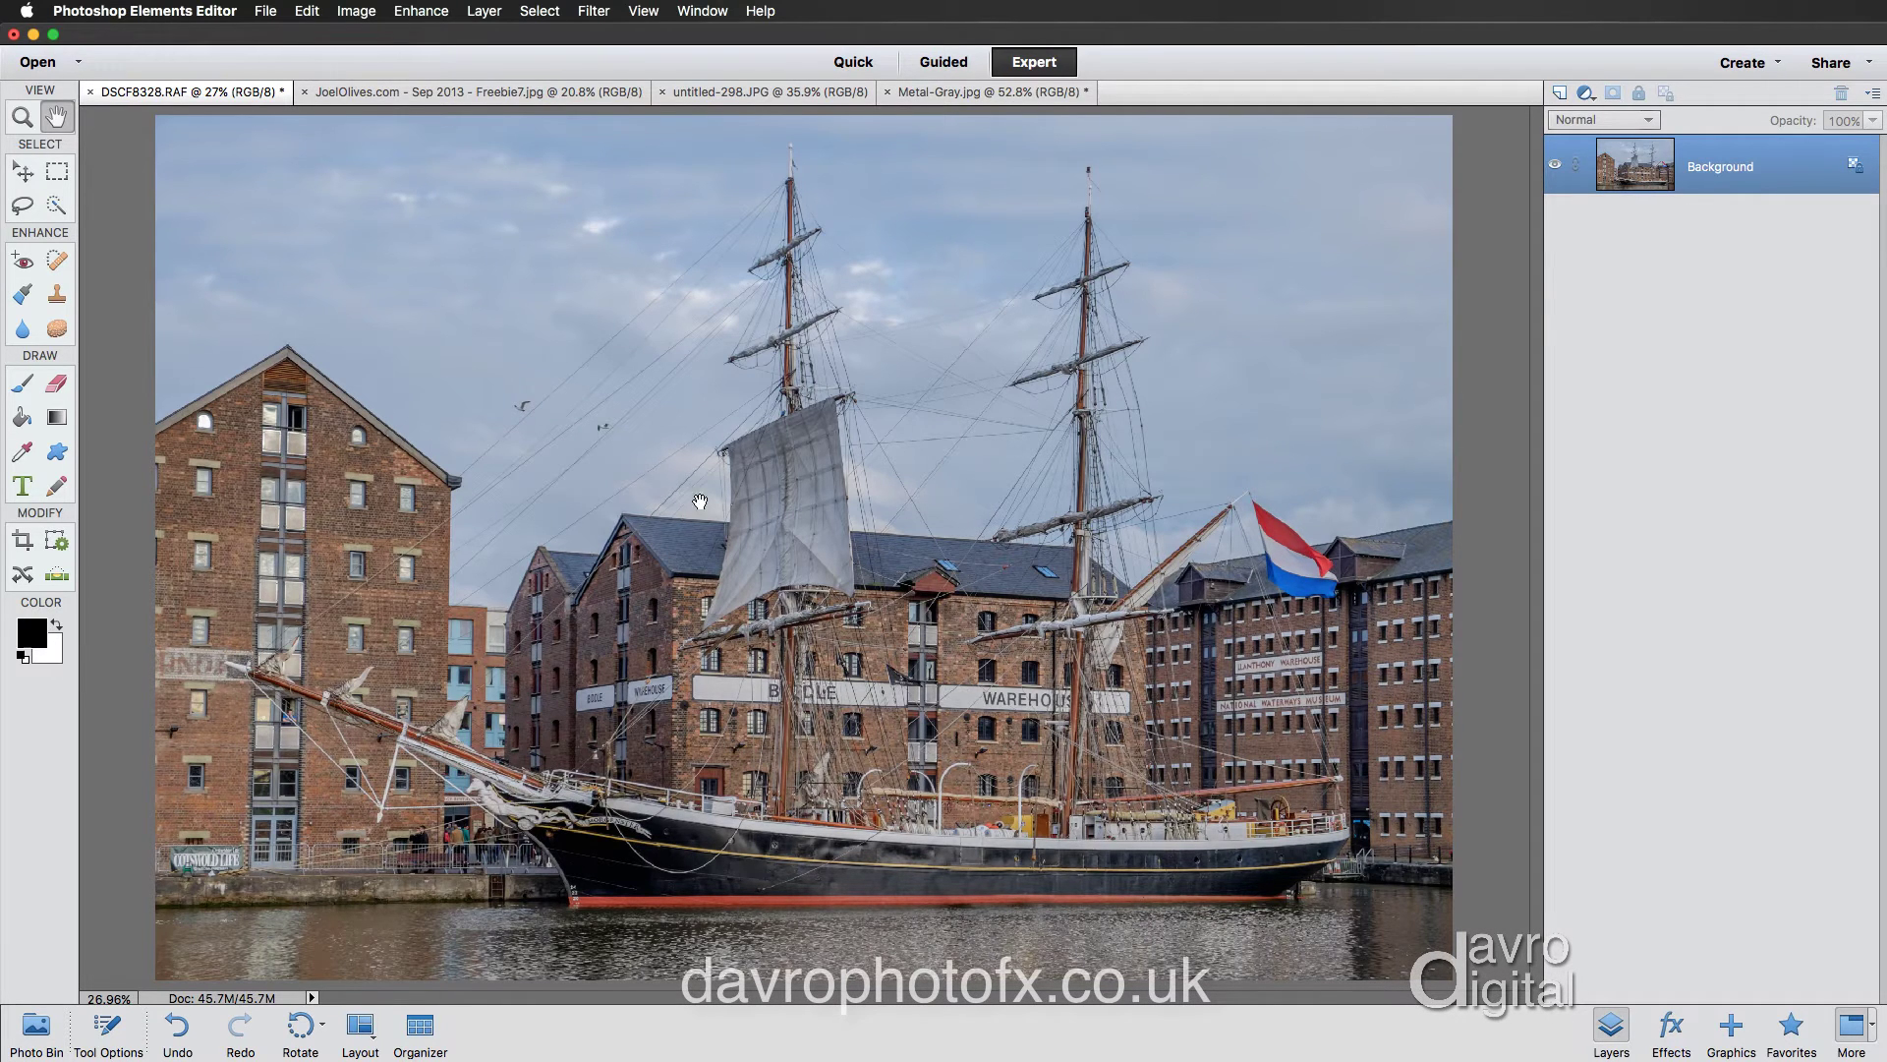
# Switch to the 'JoelOlives.com - Sep 2013 - Freebie7.jpg' brown parchment texture document
pyautogui.click(470, 93)
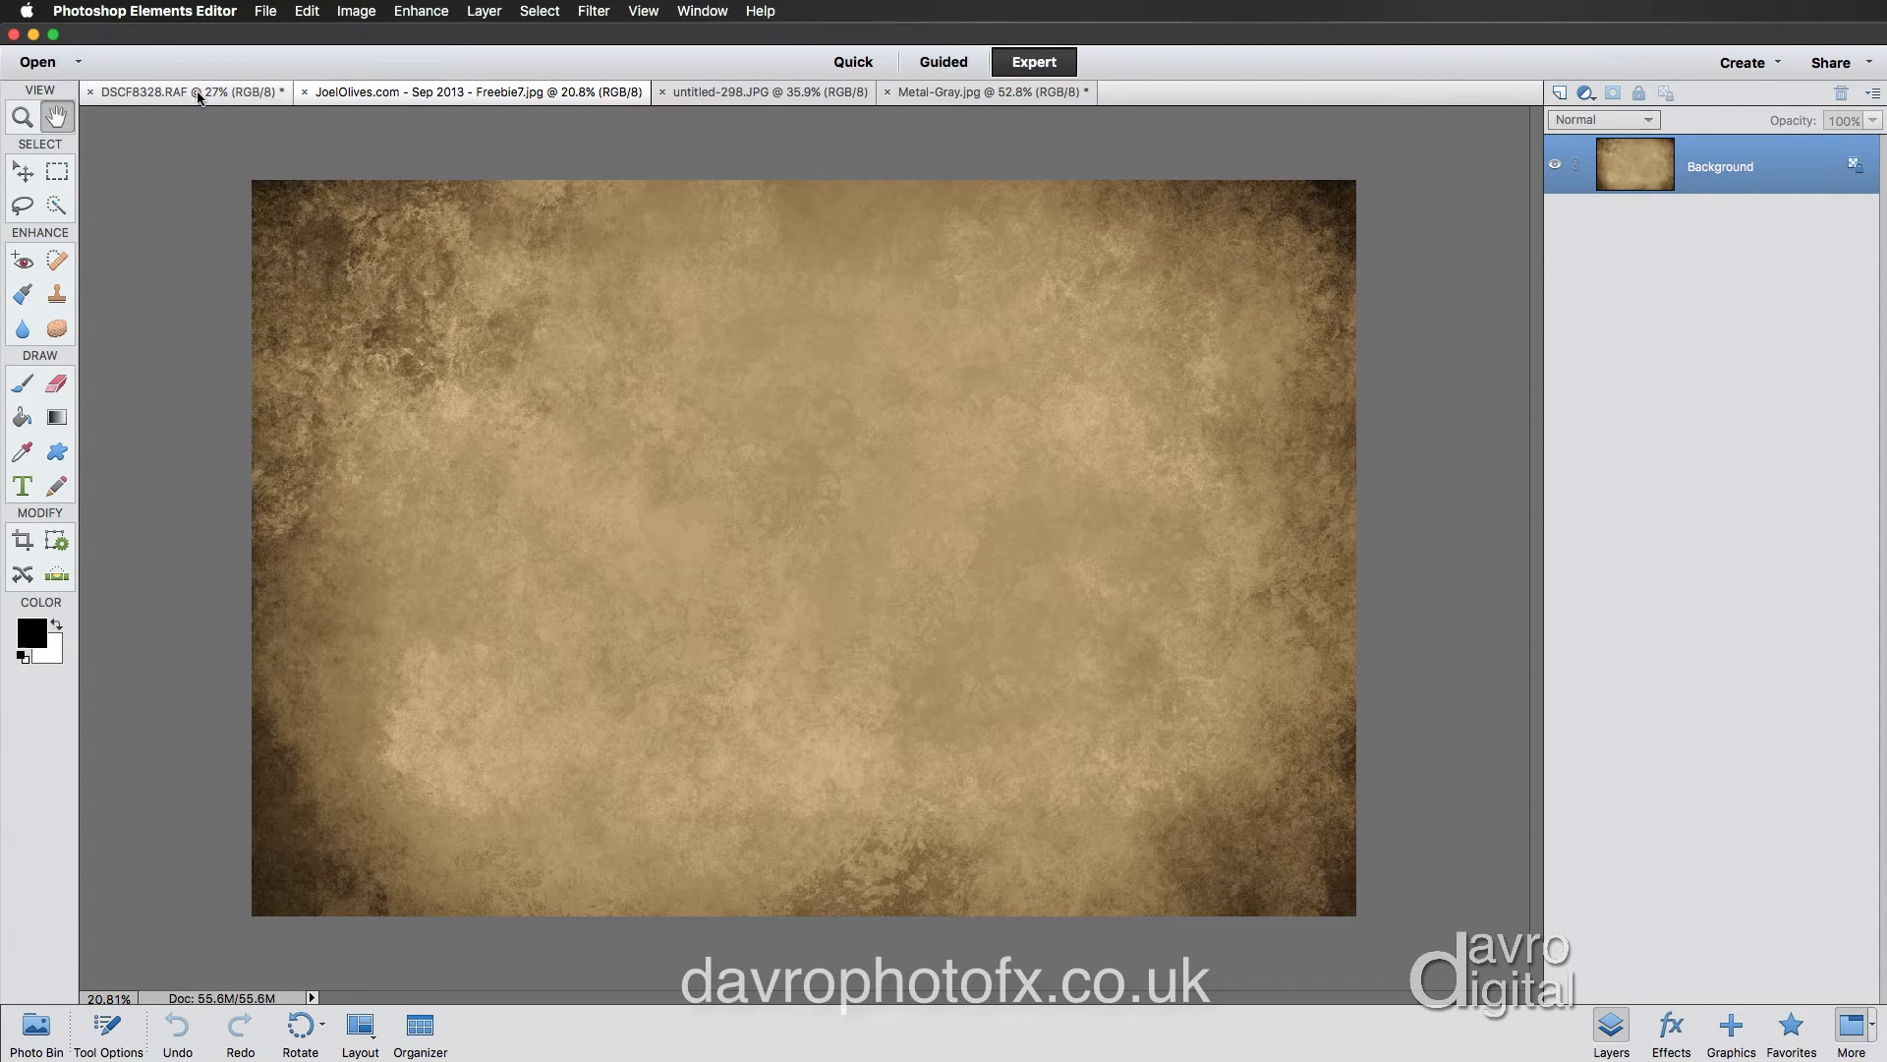
# With the Move tool, drag the Freebie7.jpg texture into the DSCF8328.RAF ship photo as Layer 1
pyautogui.click(23, 172)
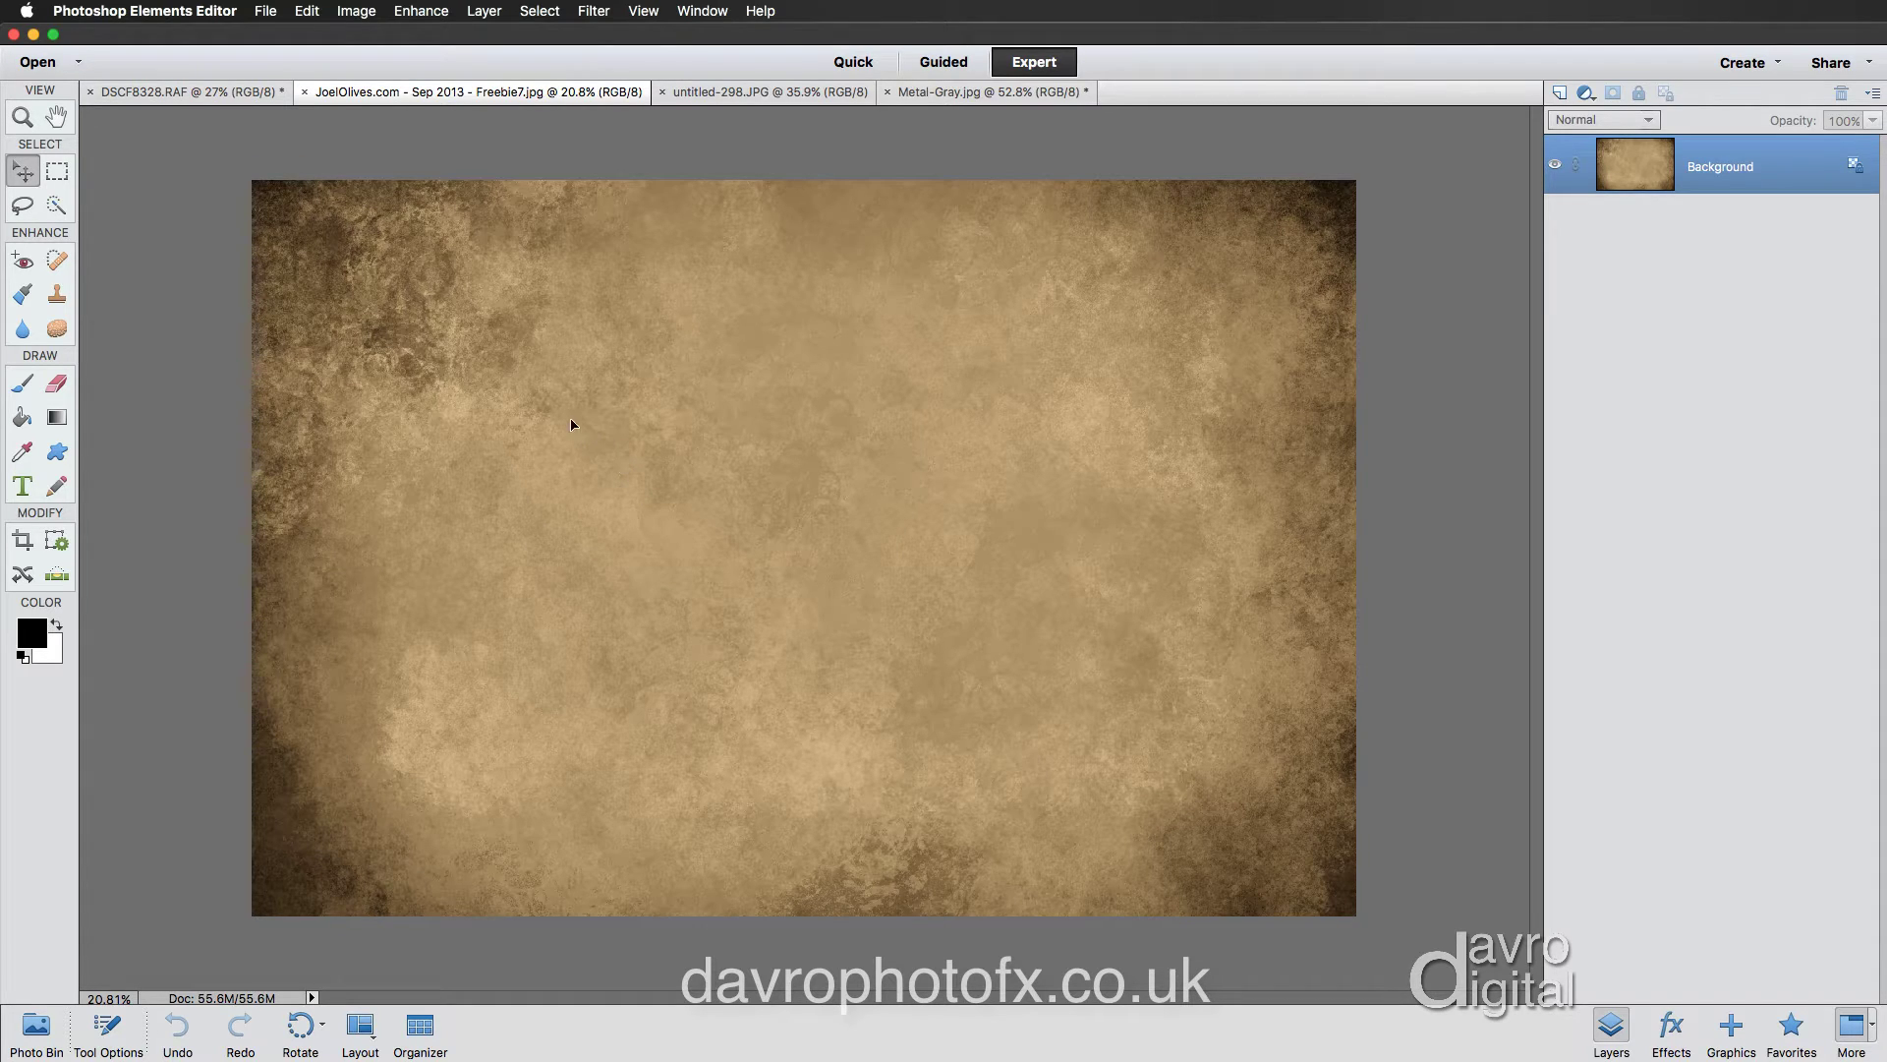
pyautogui.click(211, 95)
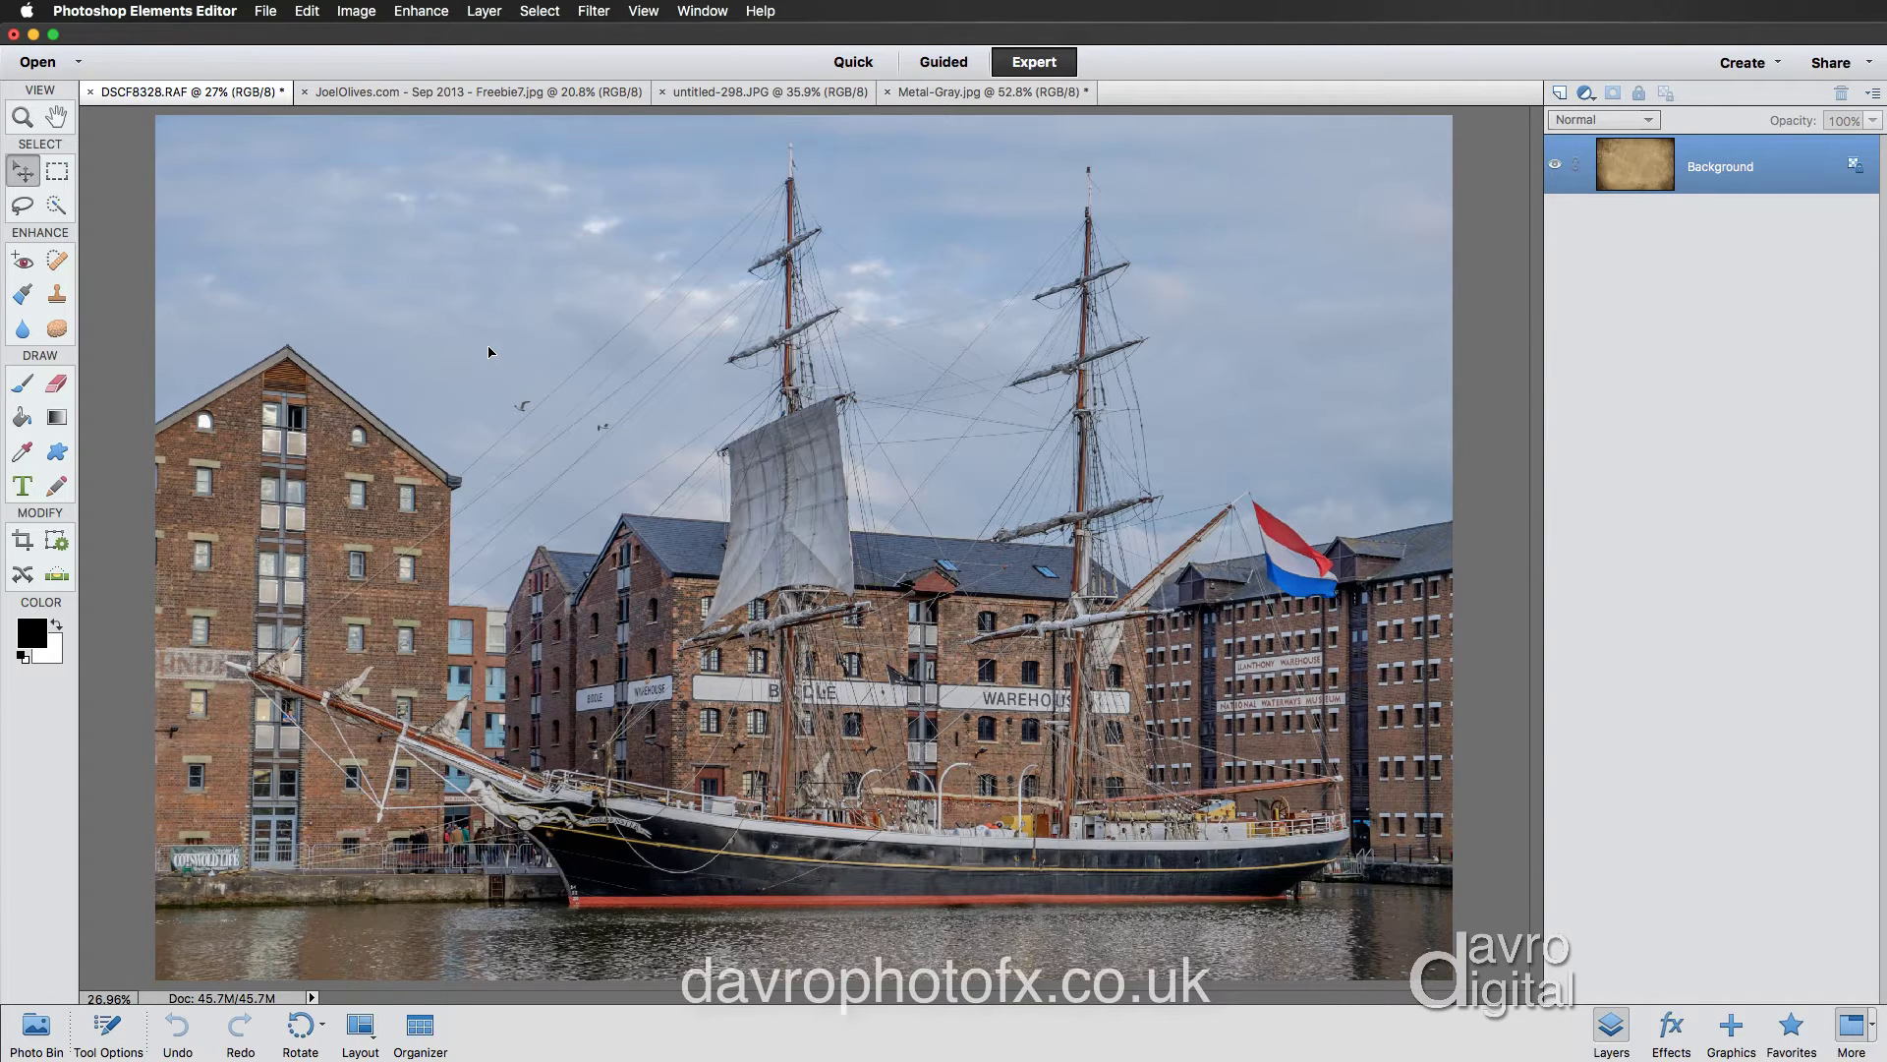
pyautogui.moveTo(489, 352); pyautogui.dragTo(489, 352)
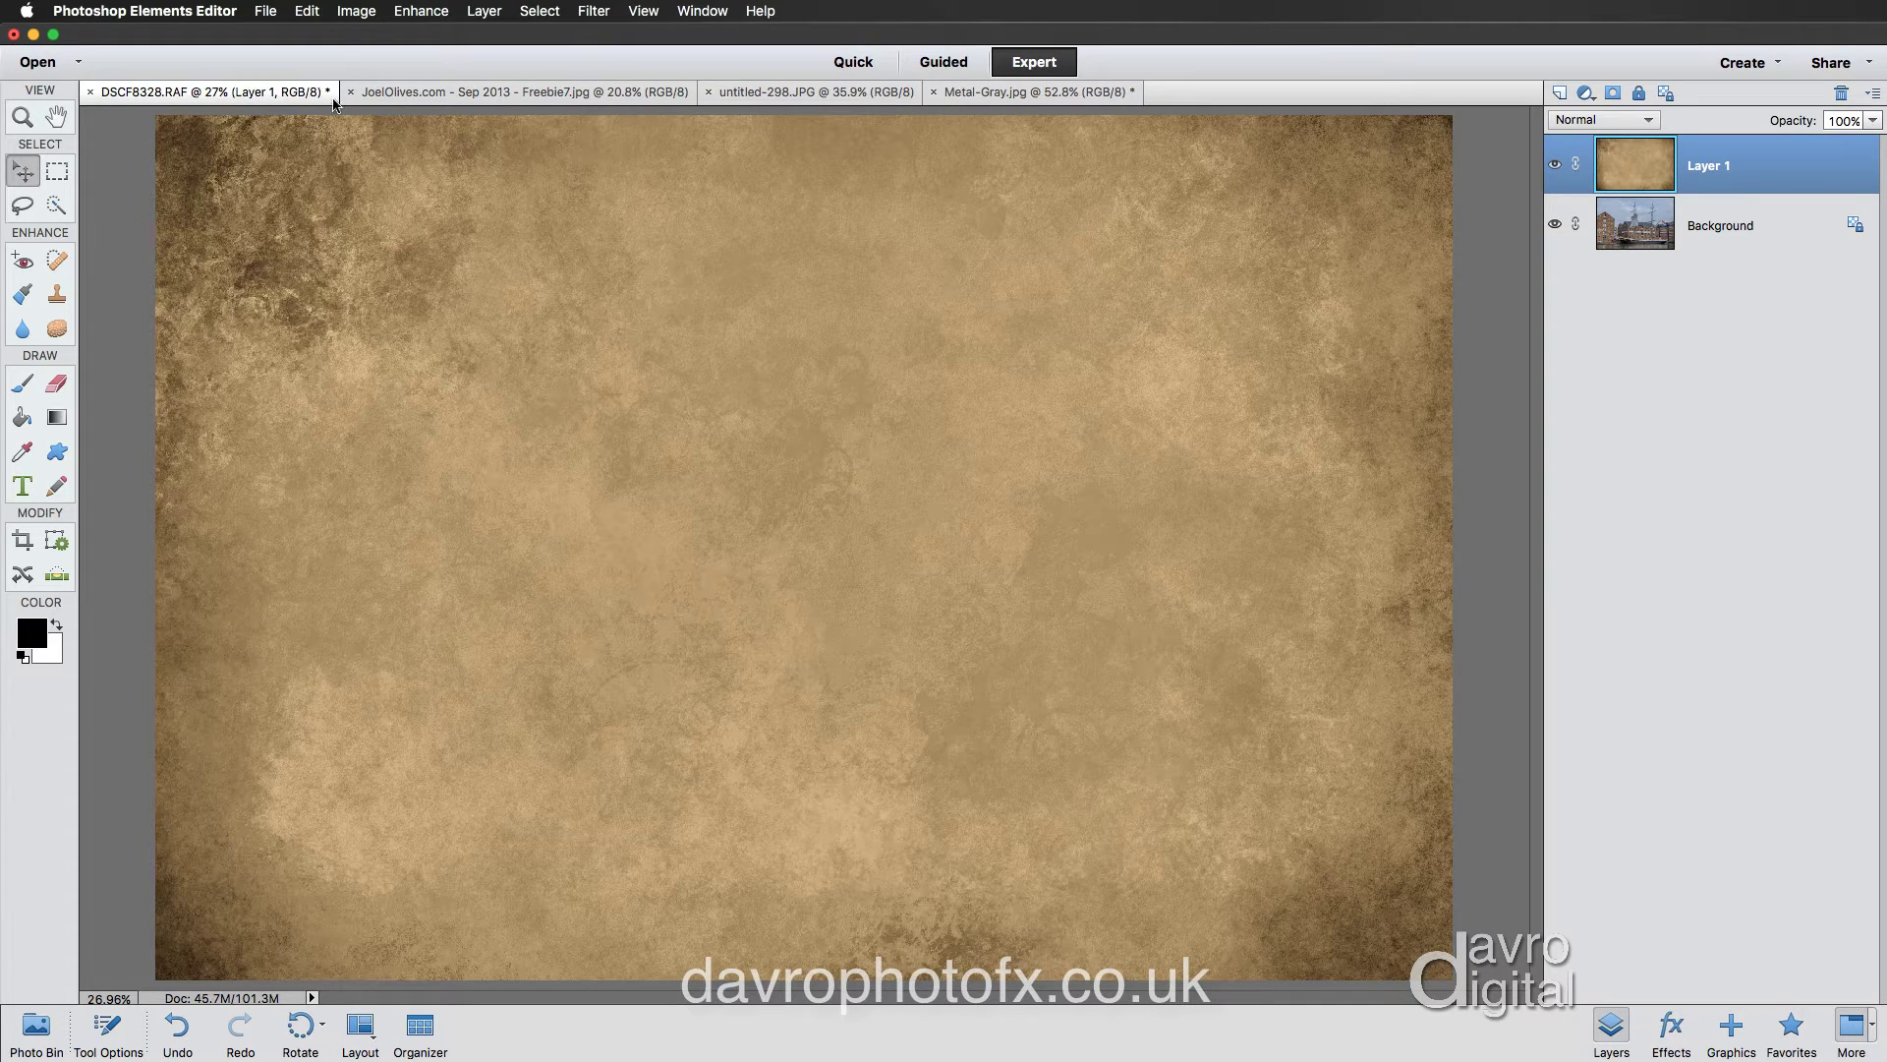
pyautogui.click(352, 15)
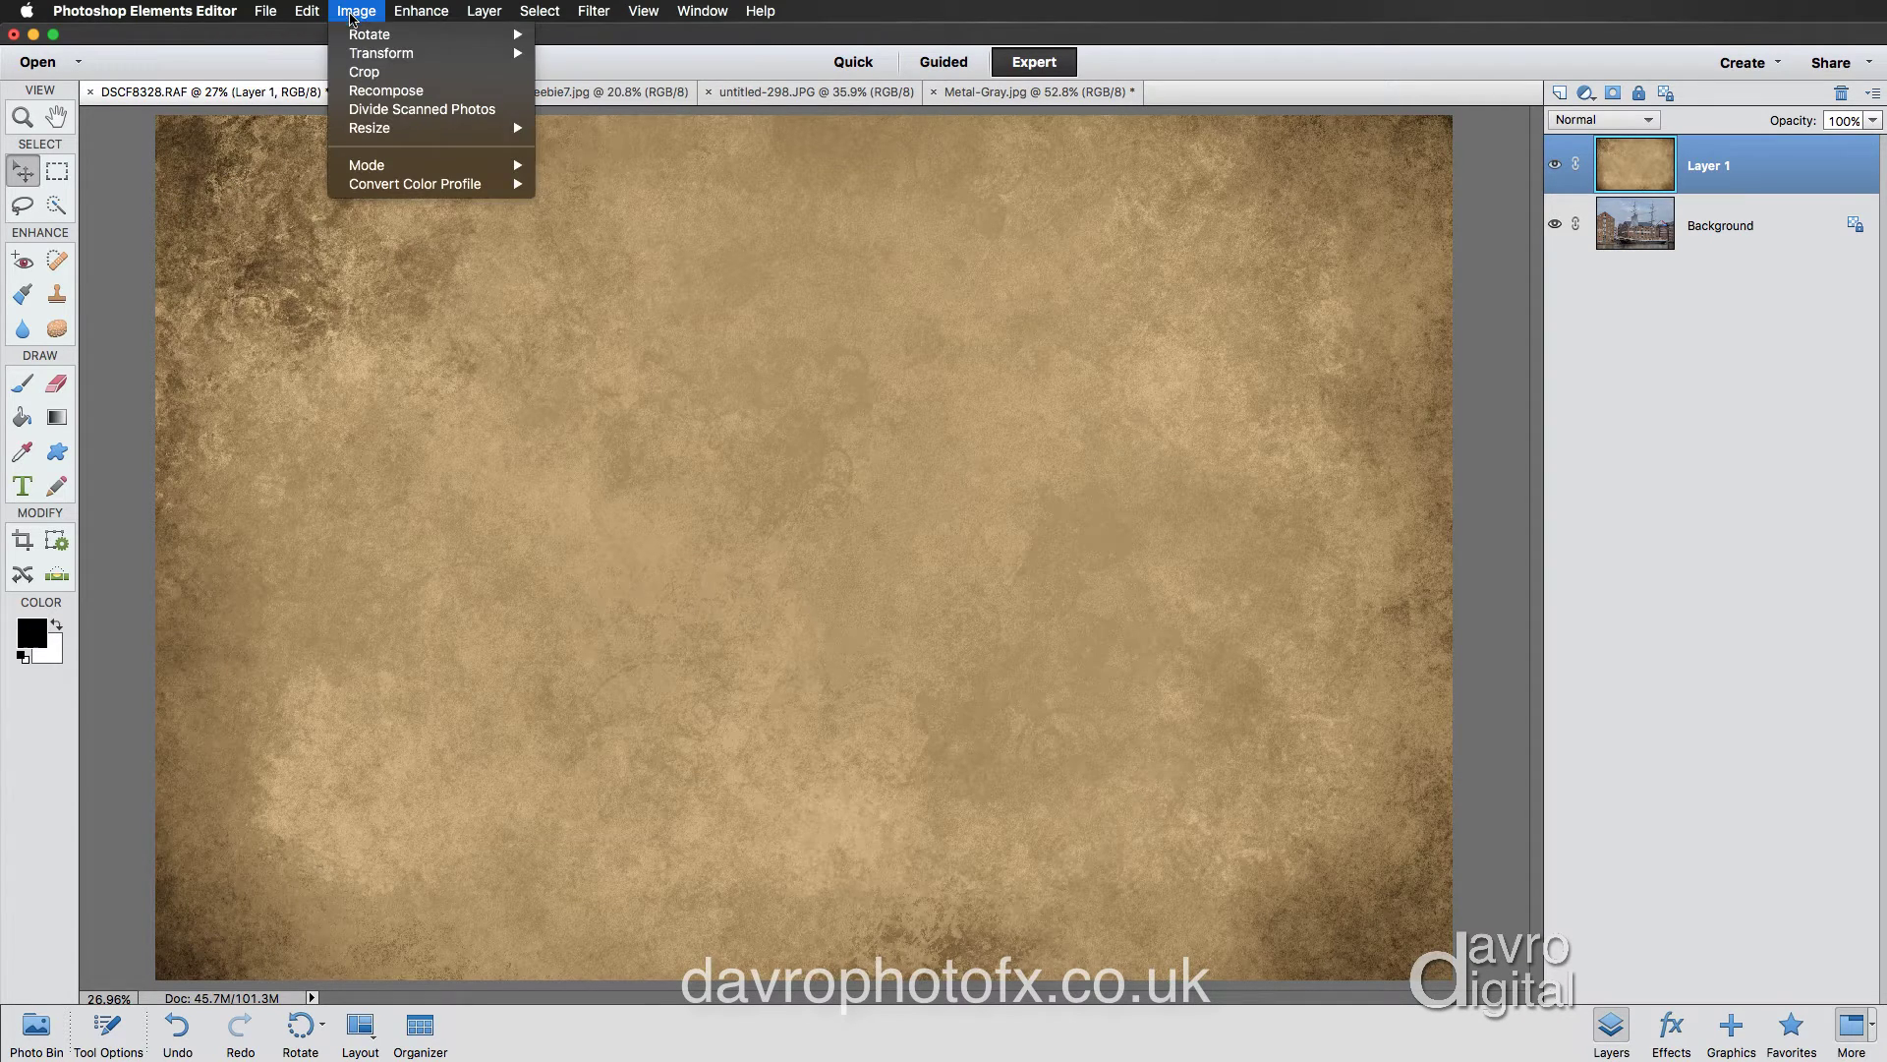
# Free Transform Layer 1, fitting the texture's right, top, bottom and left edges to the canvas
pyautogui.moveTo(513, 55)
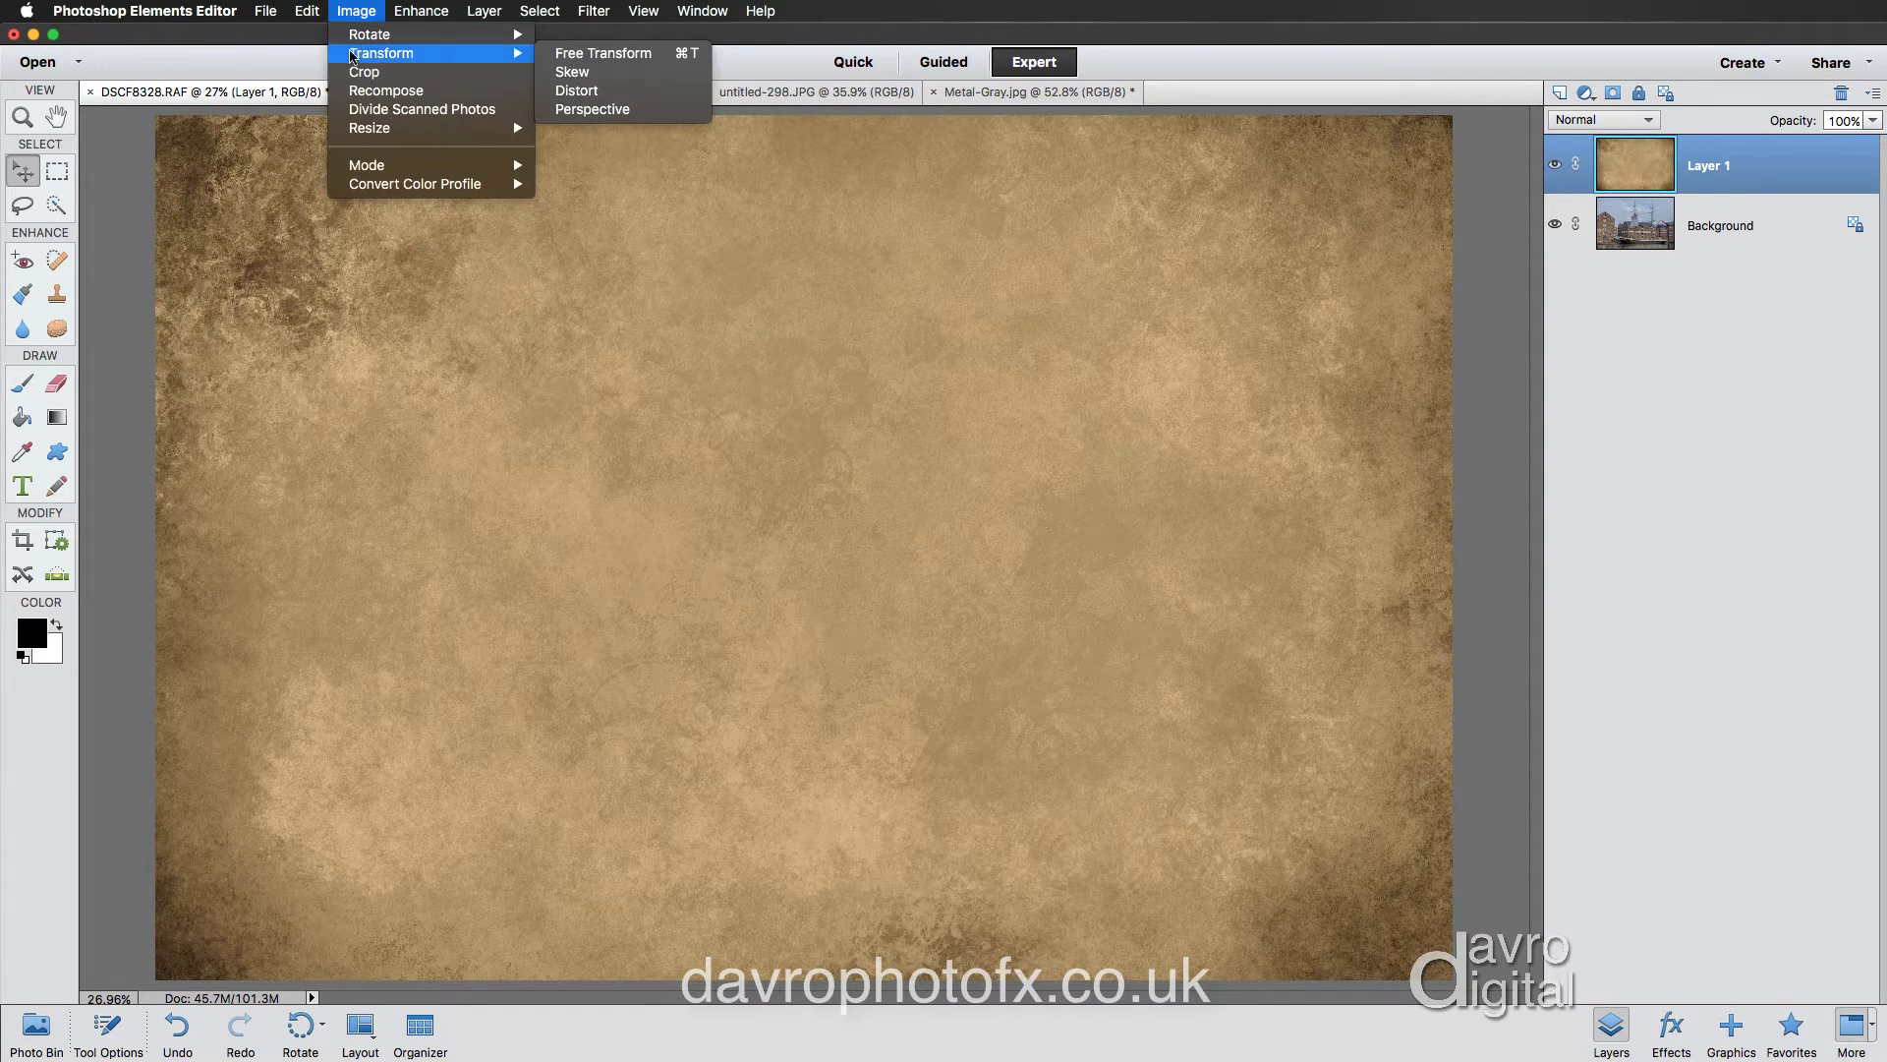
pyautogui.click(592, 55)
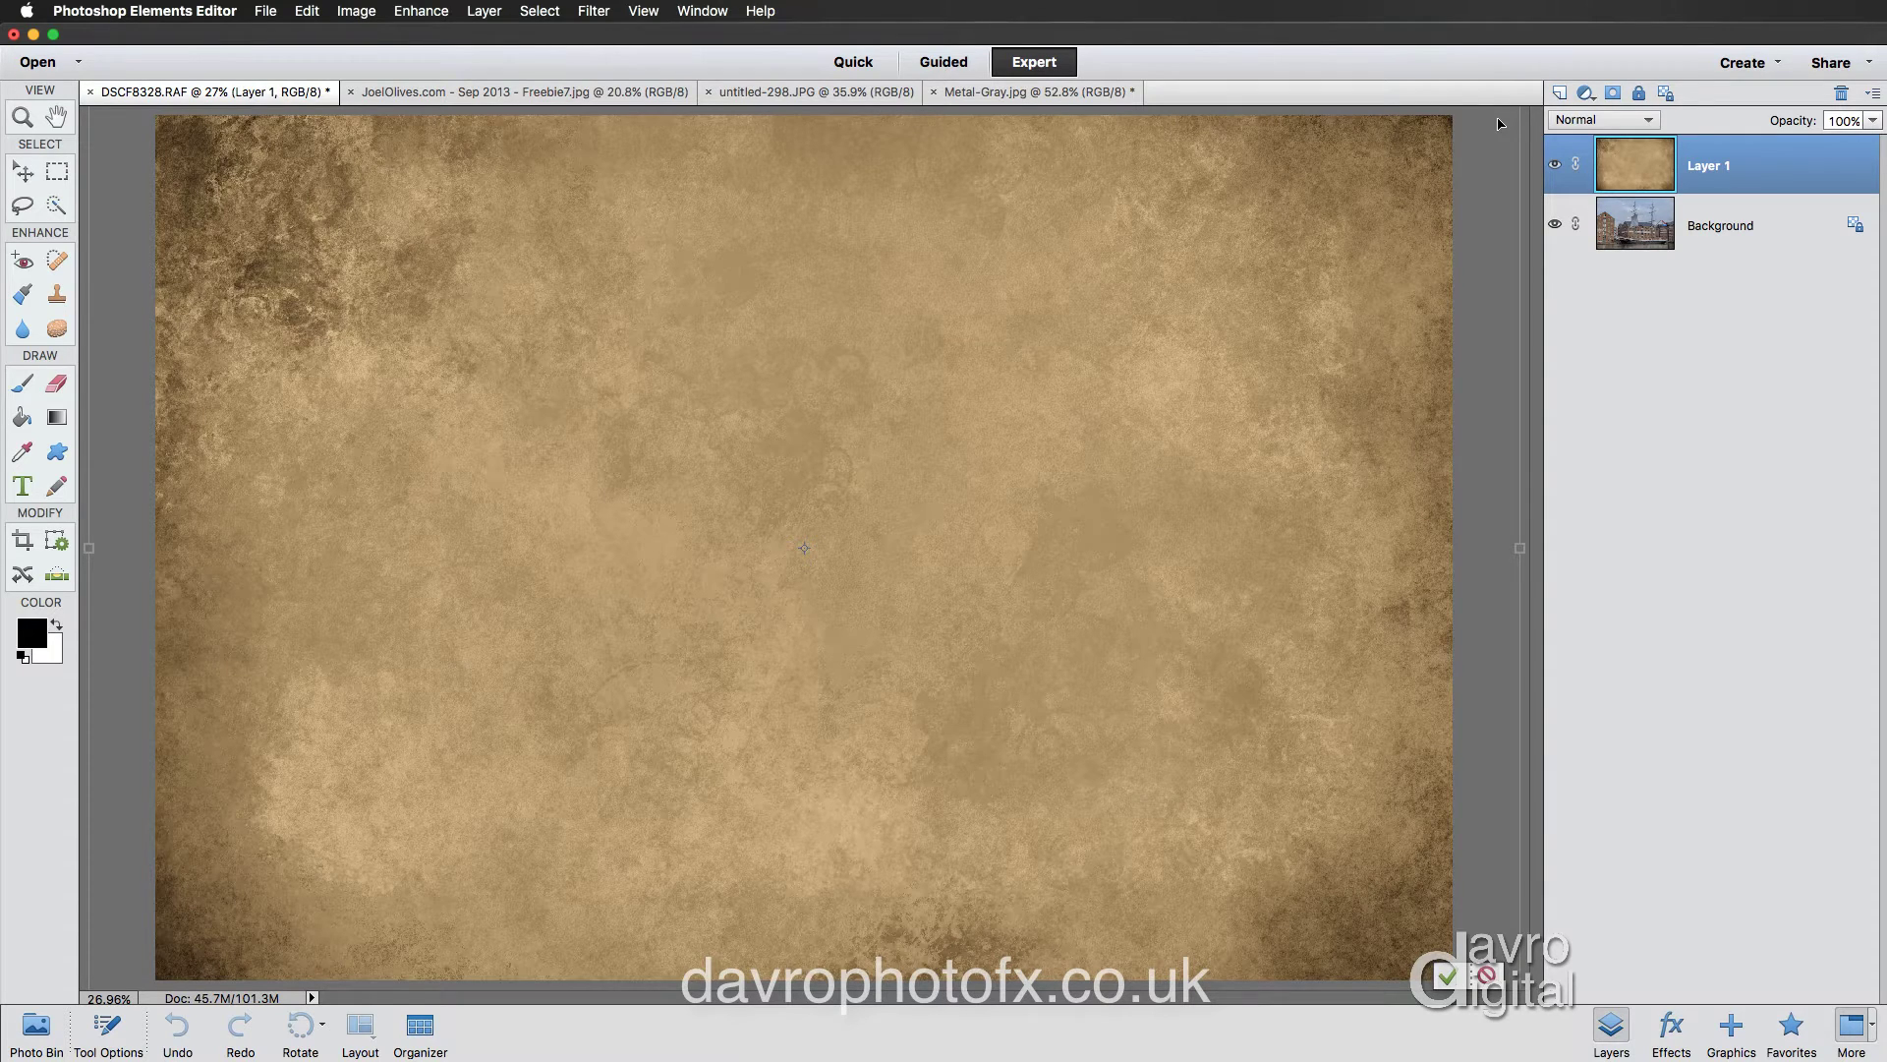
pyautogui.scroll(-1, 1499, 124)
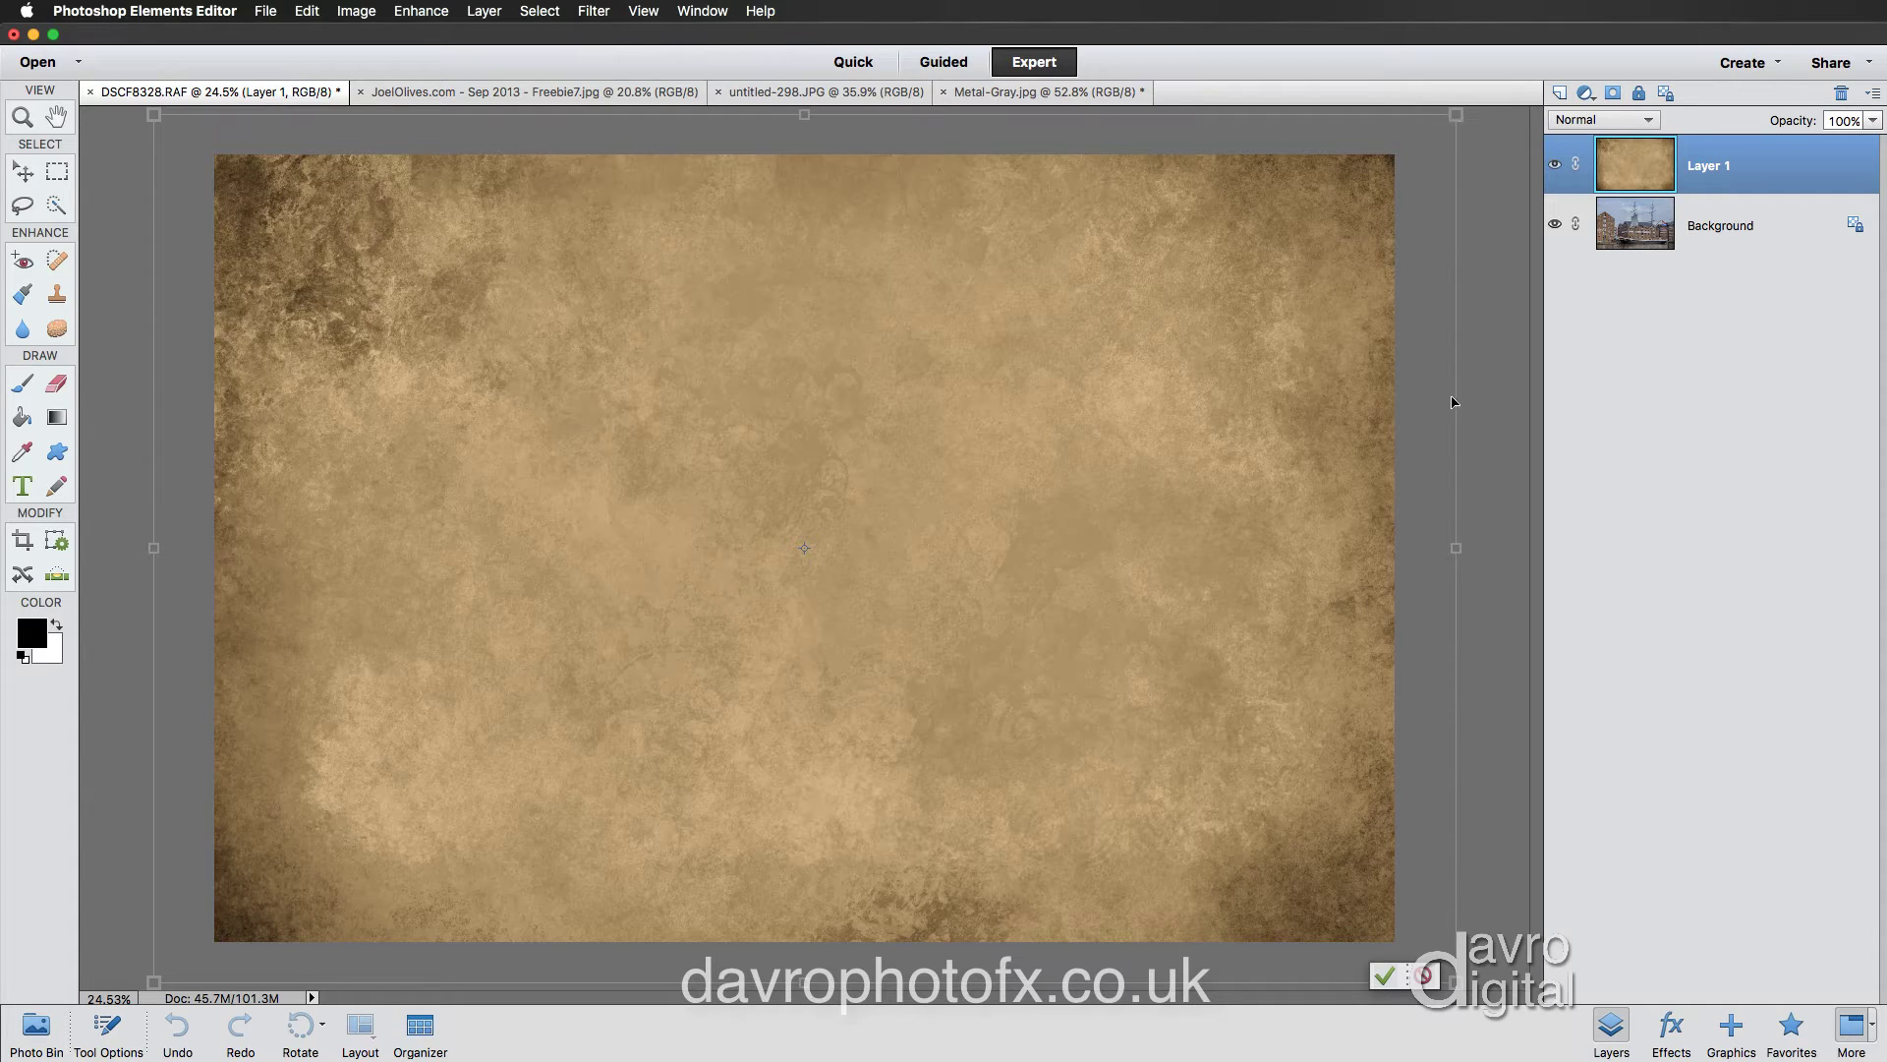
pyautogui.moveTo(1461, 548); pyautogui.dragTo(1398, 549)
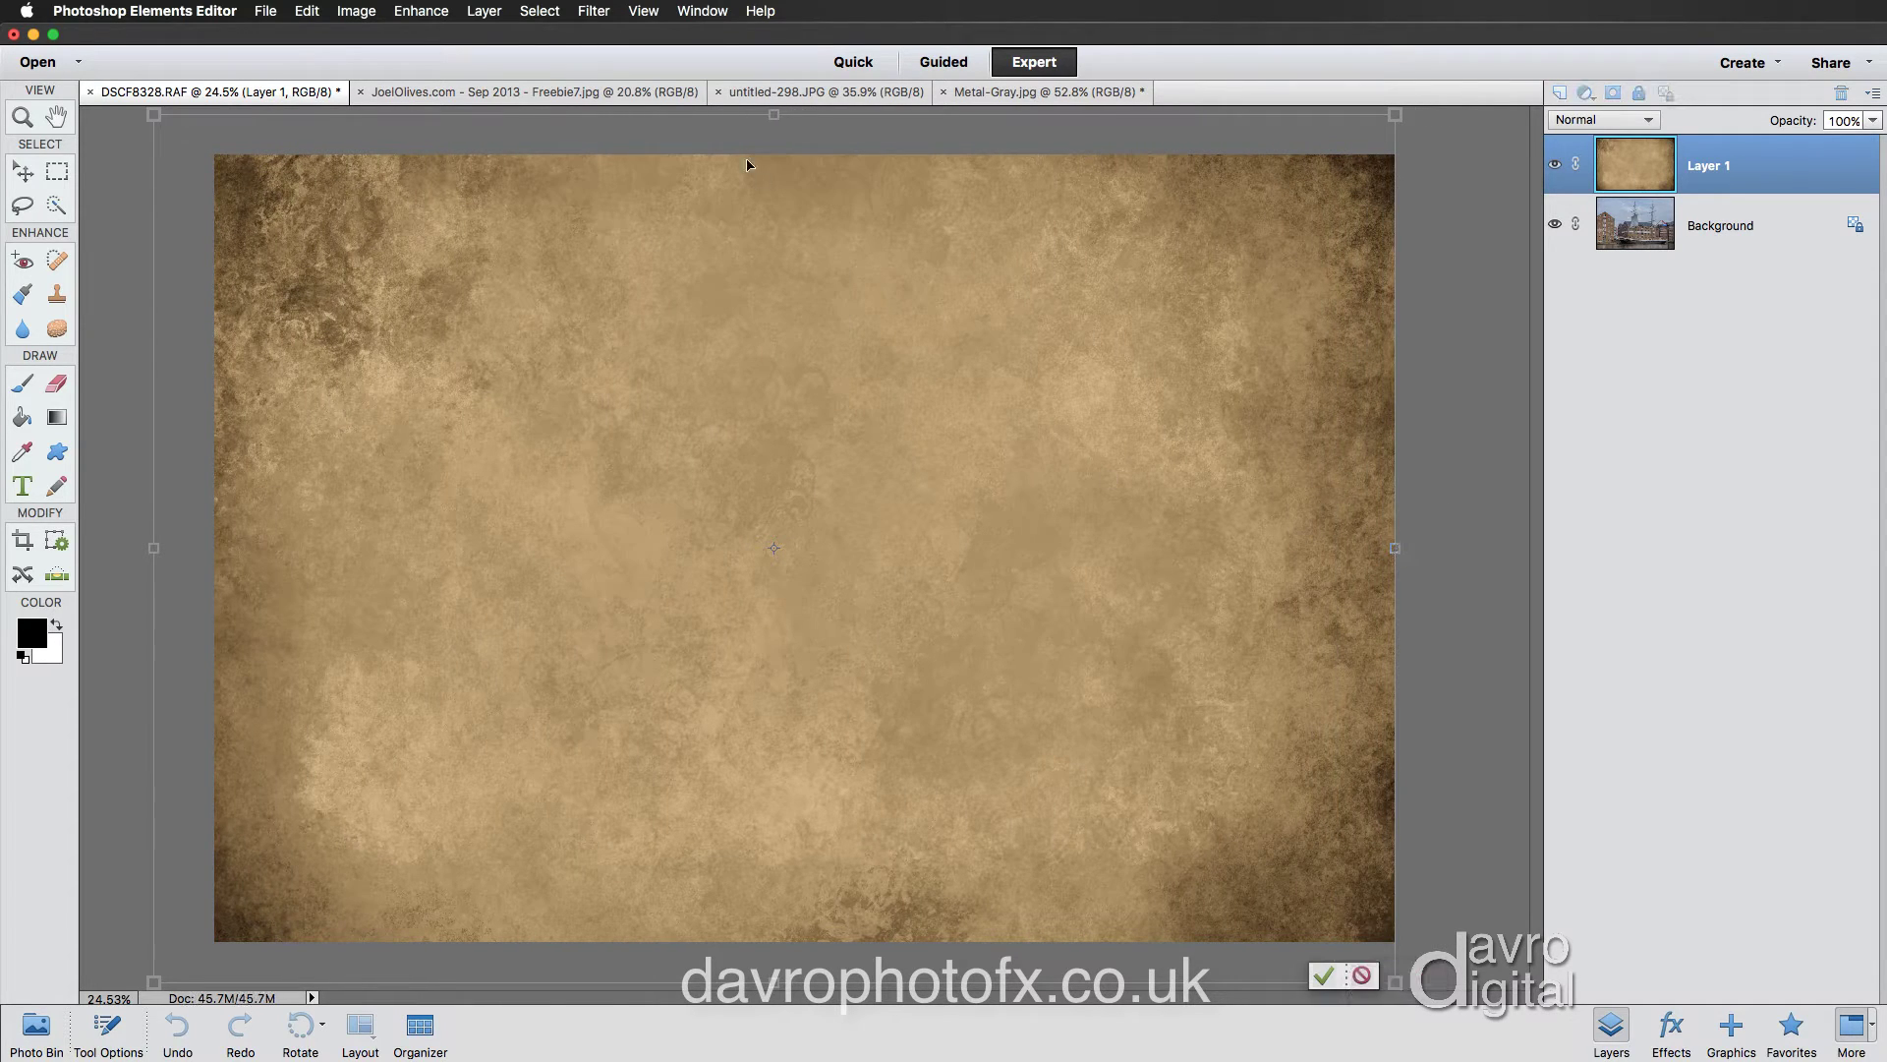
pyautogui.moveTo(778, 115); pyautogui.dragTo(777, 155)
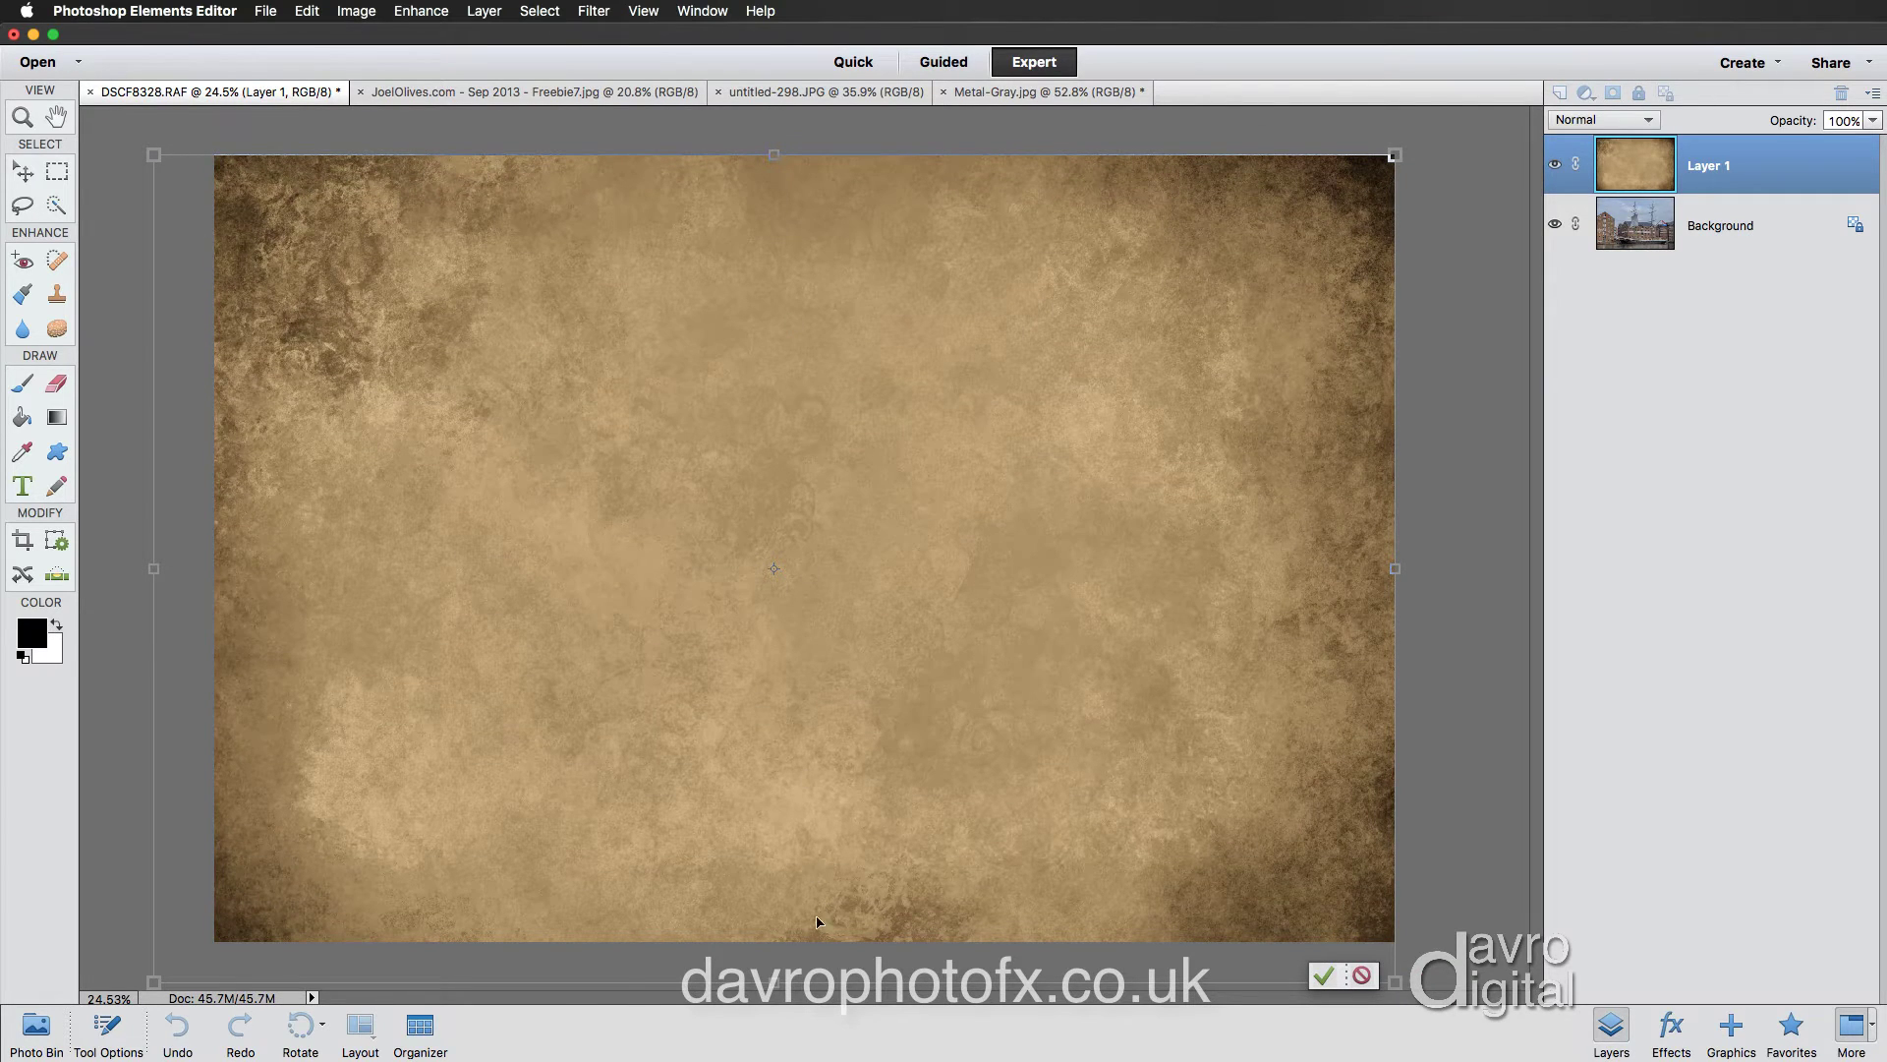
pyautogui.moveTo(774, 982); pyautogui.dragTo(709, 939)
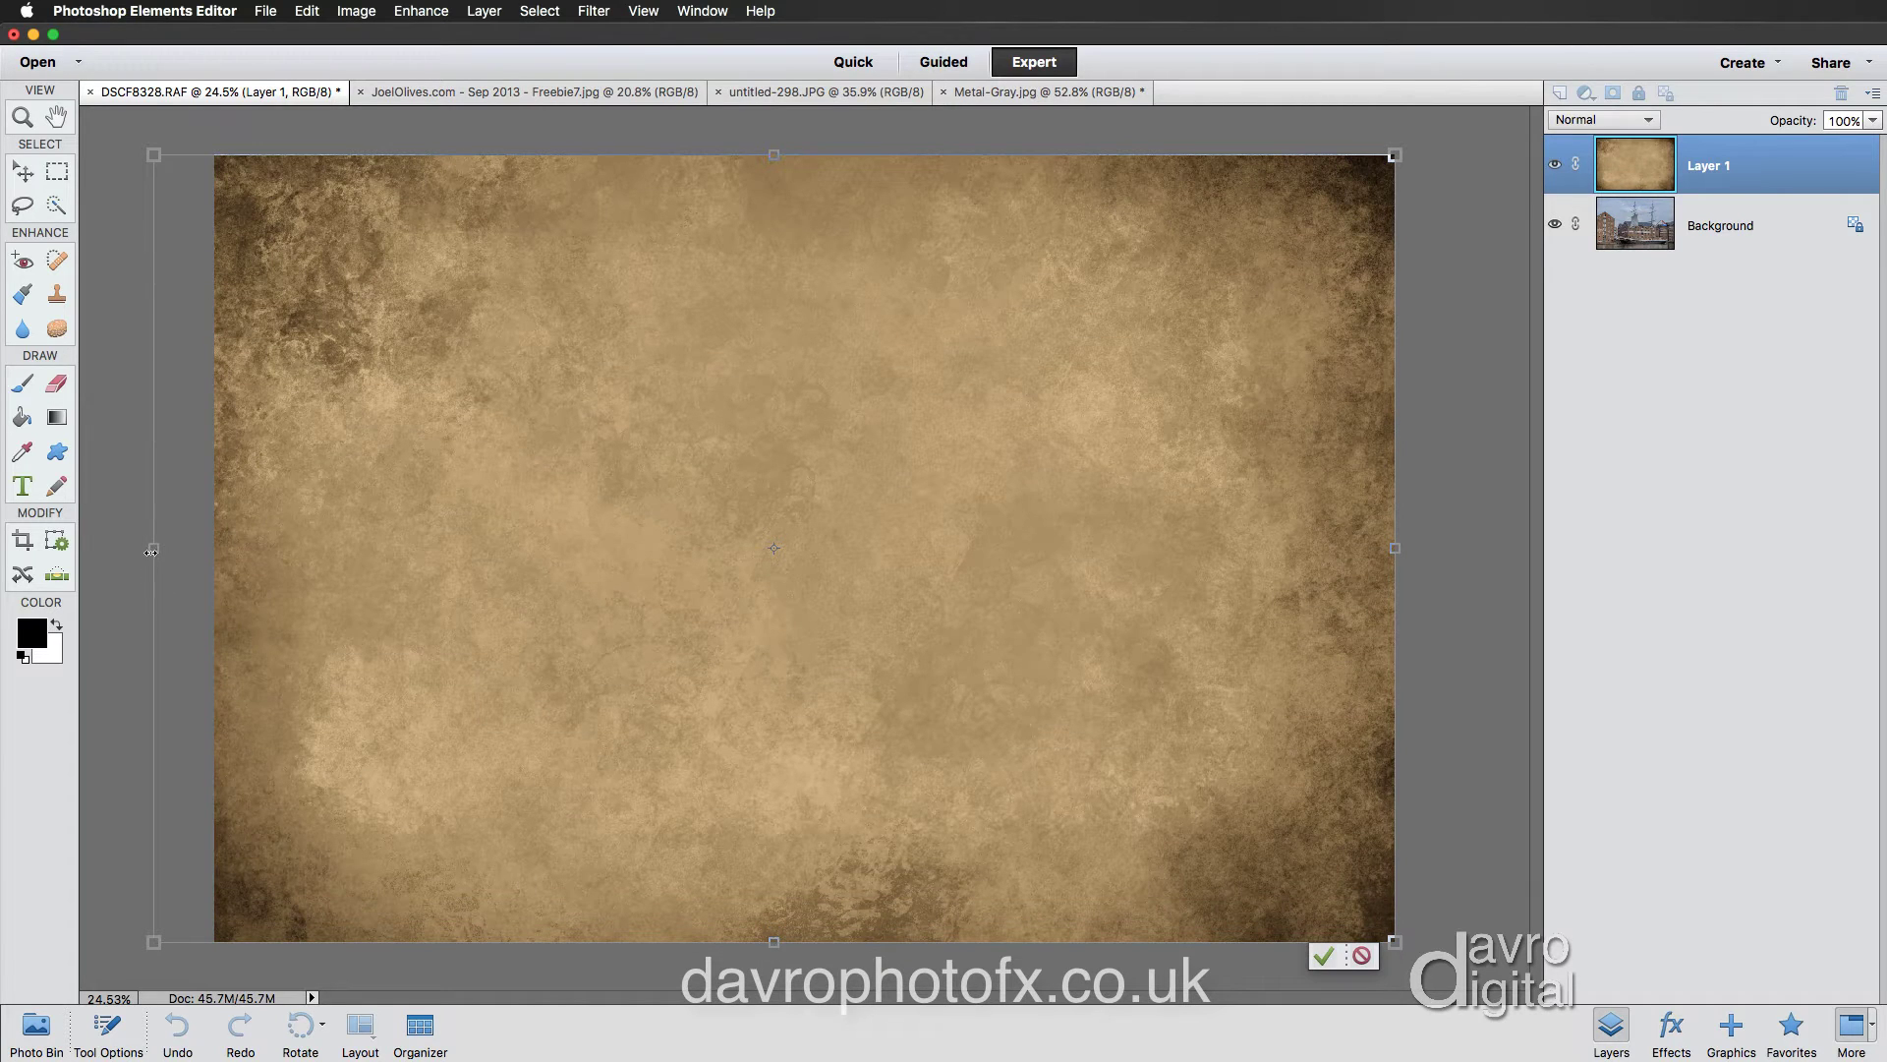
pyautogui.moveTo(152, 549); pyautogui.dragTo(208, 551)
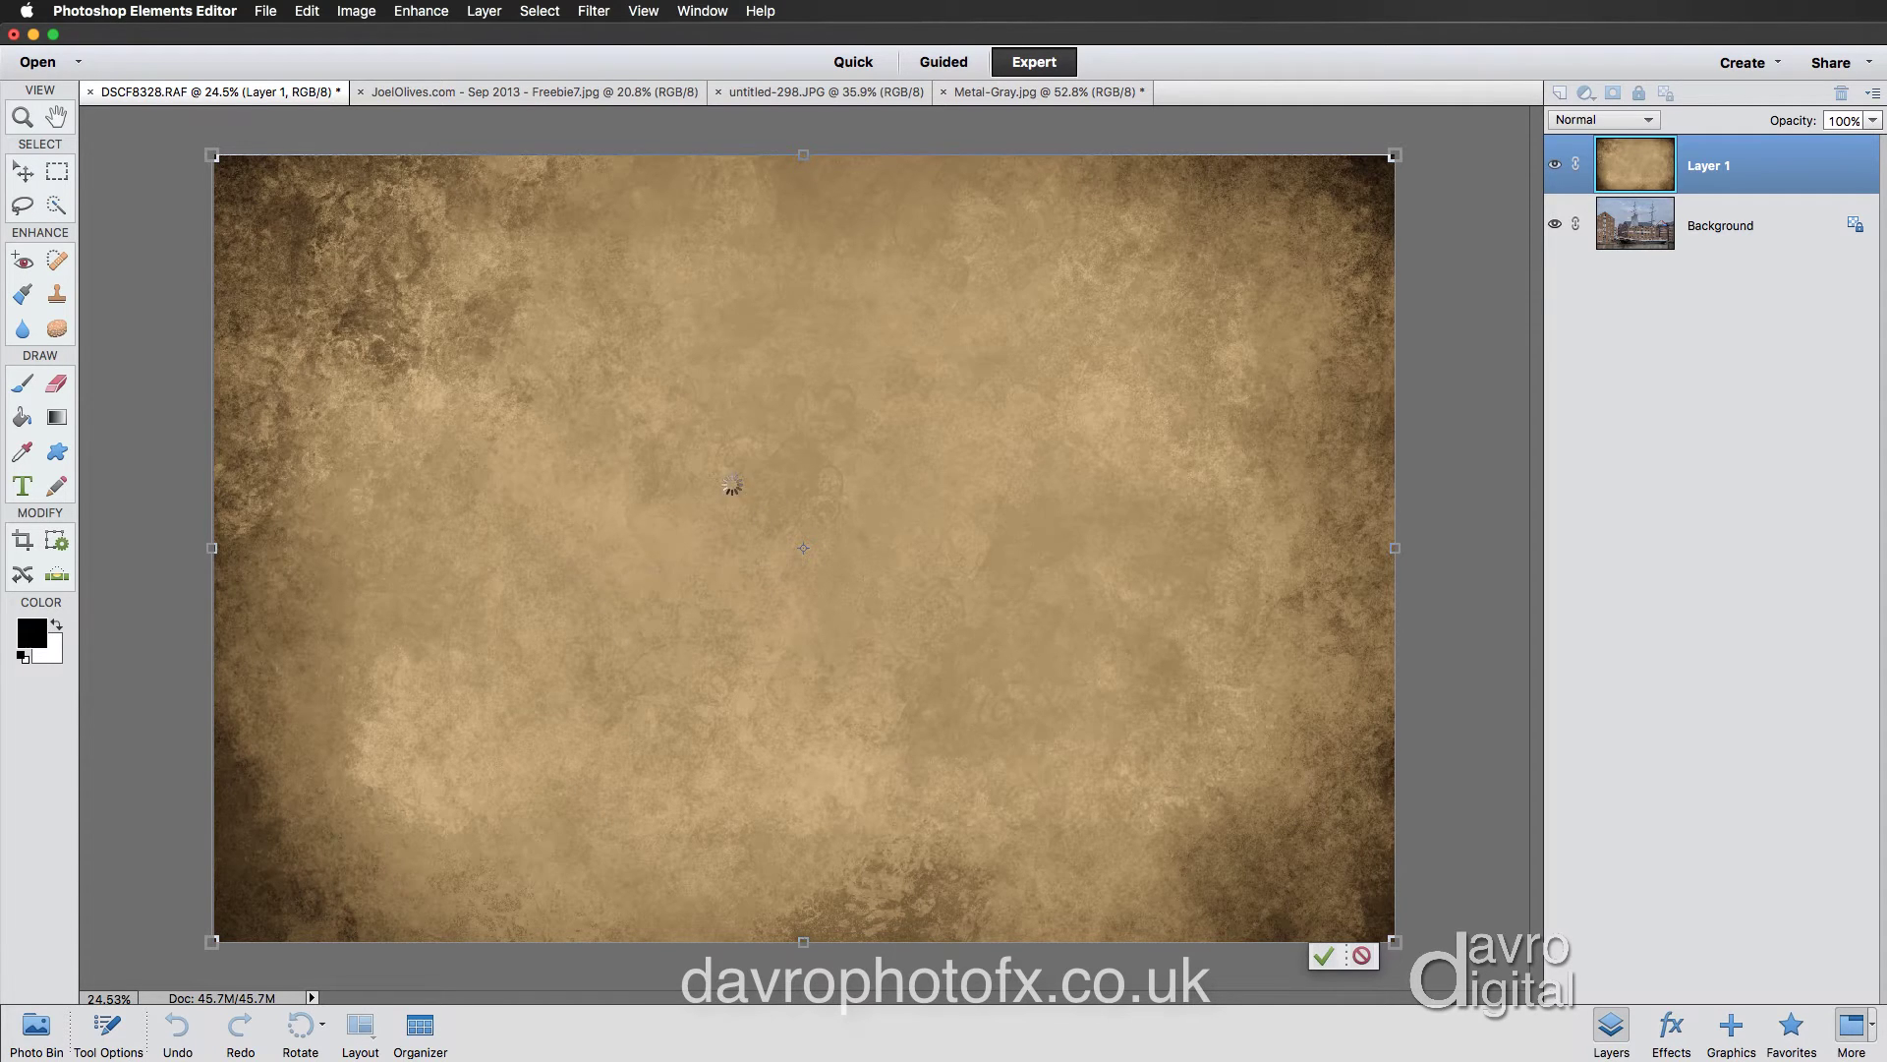
pyautogui.press('Return')
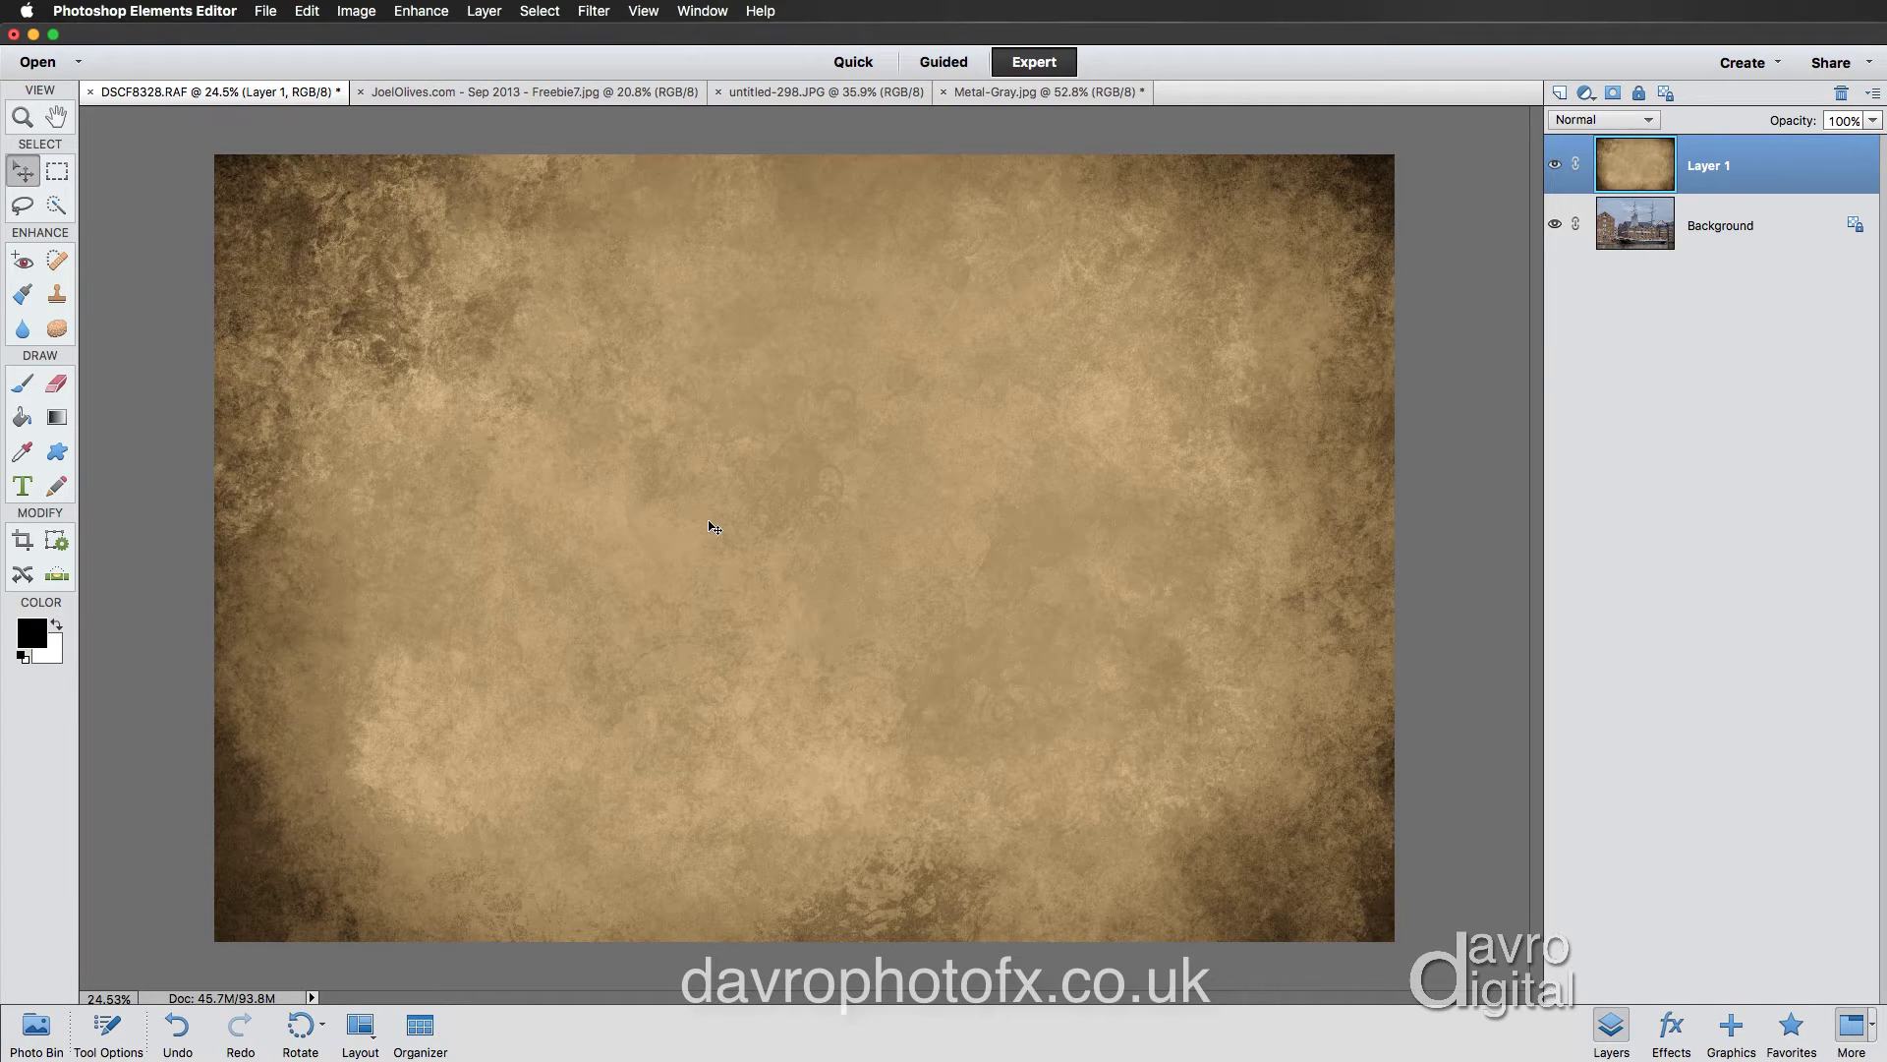
# After trying Hard Light and Overlay, set Layer 1's blend mode to Soft Light
pyautogui.click(1606, 119)
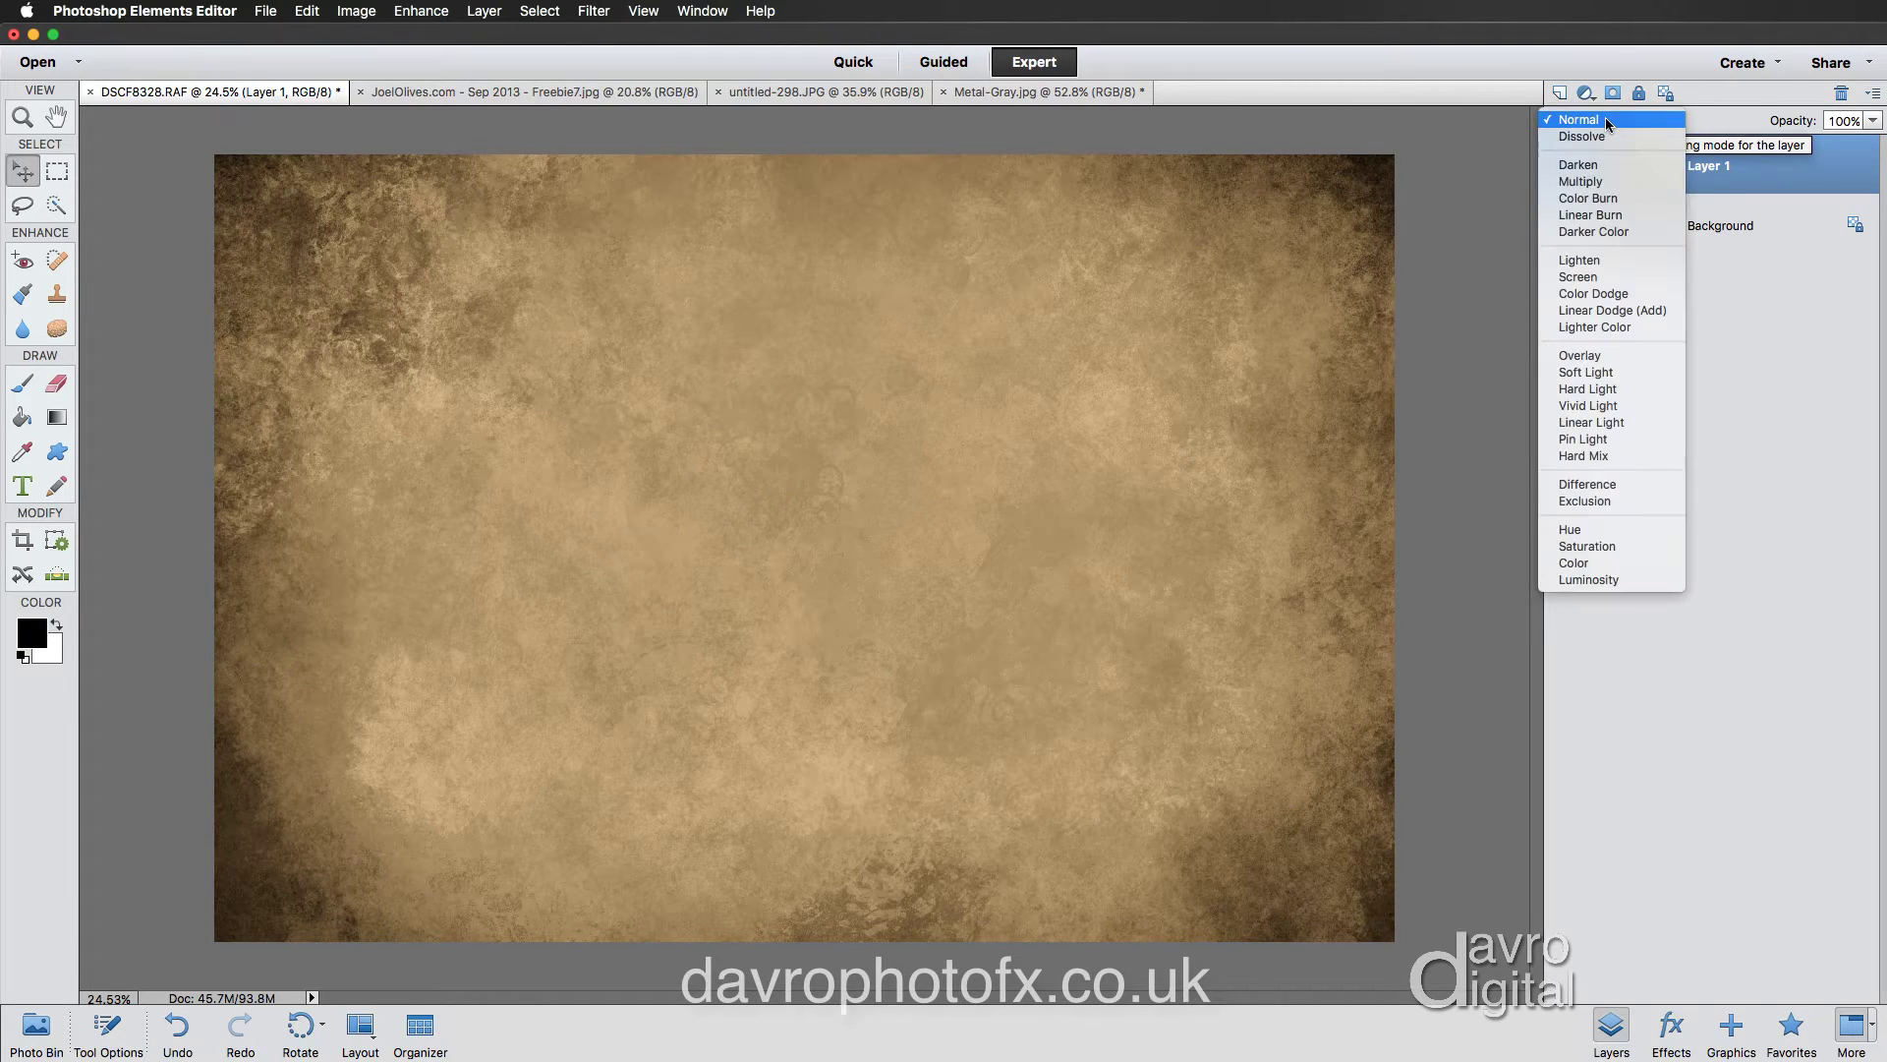
pyautogui.click(1605, 388)
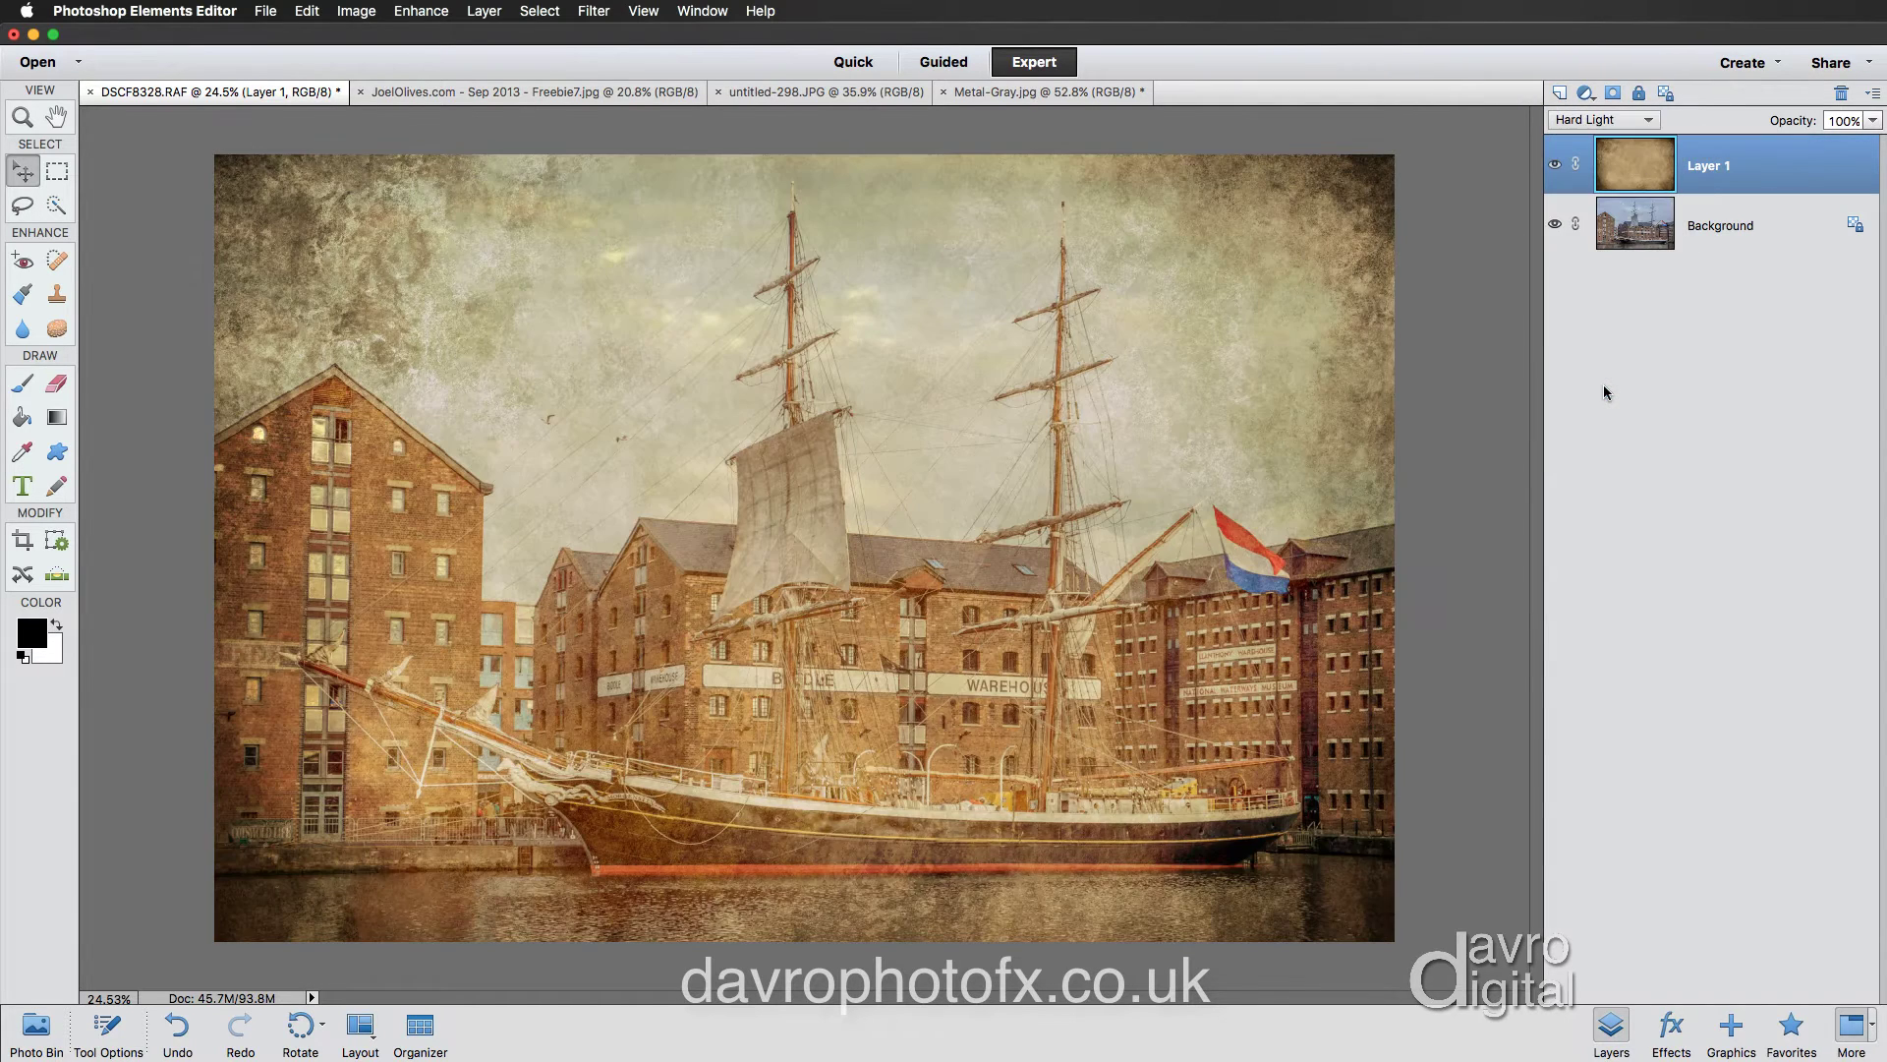
pyautogui.click(1606, 120)
pyautogui.click(1606, 86)
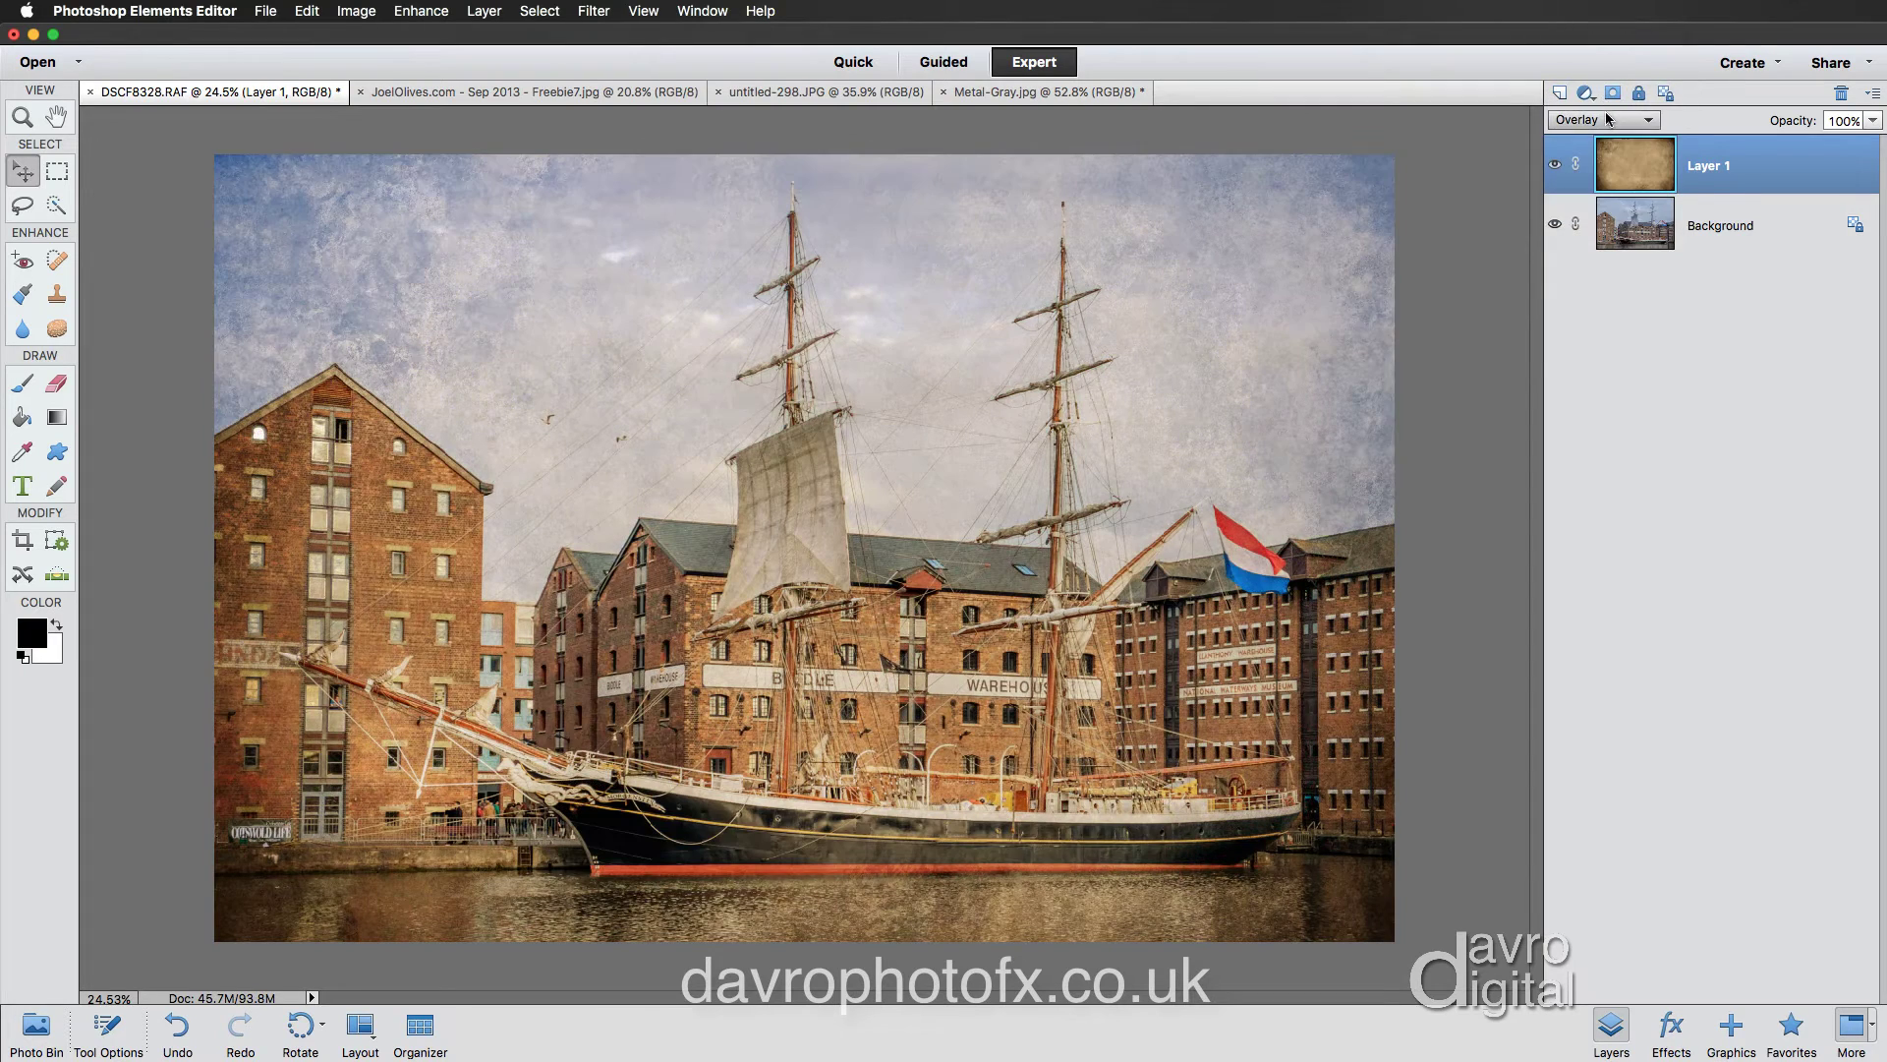
pyautogui.click(1608, 120)
pyautogui.click(1603, 136)
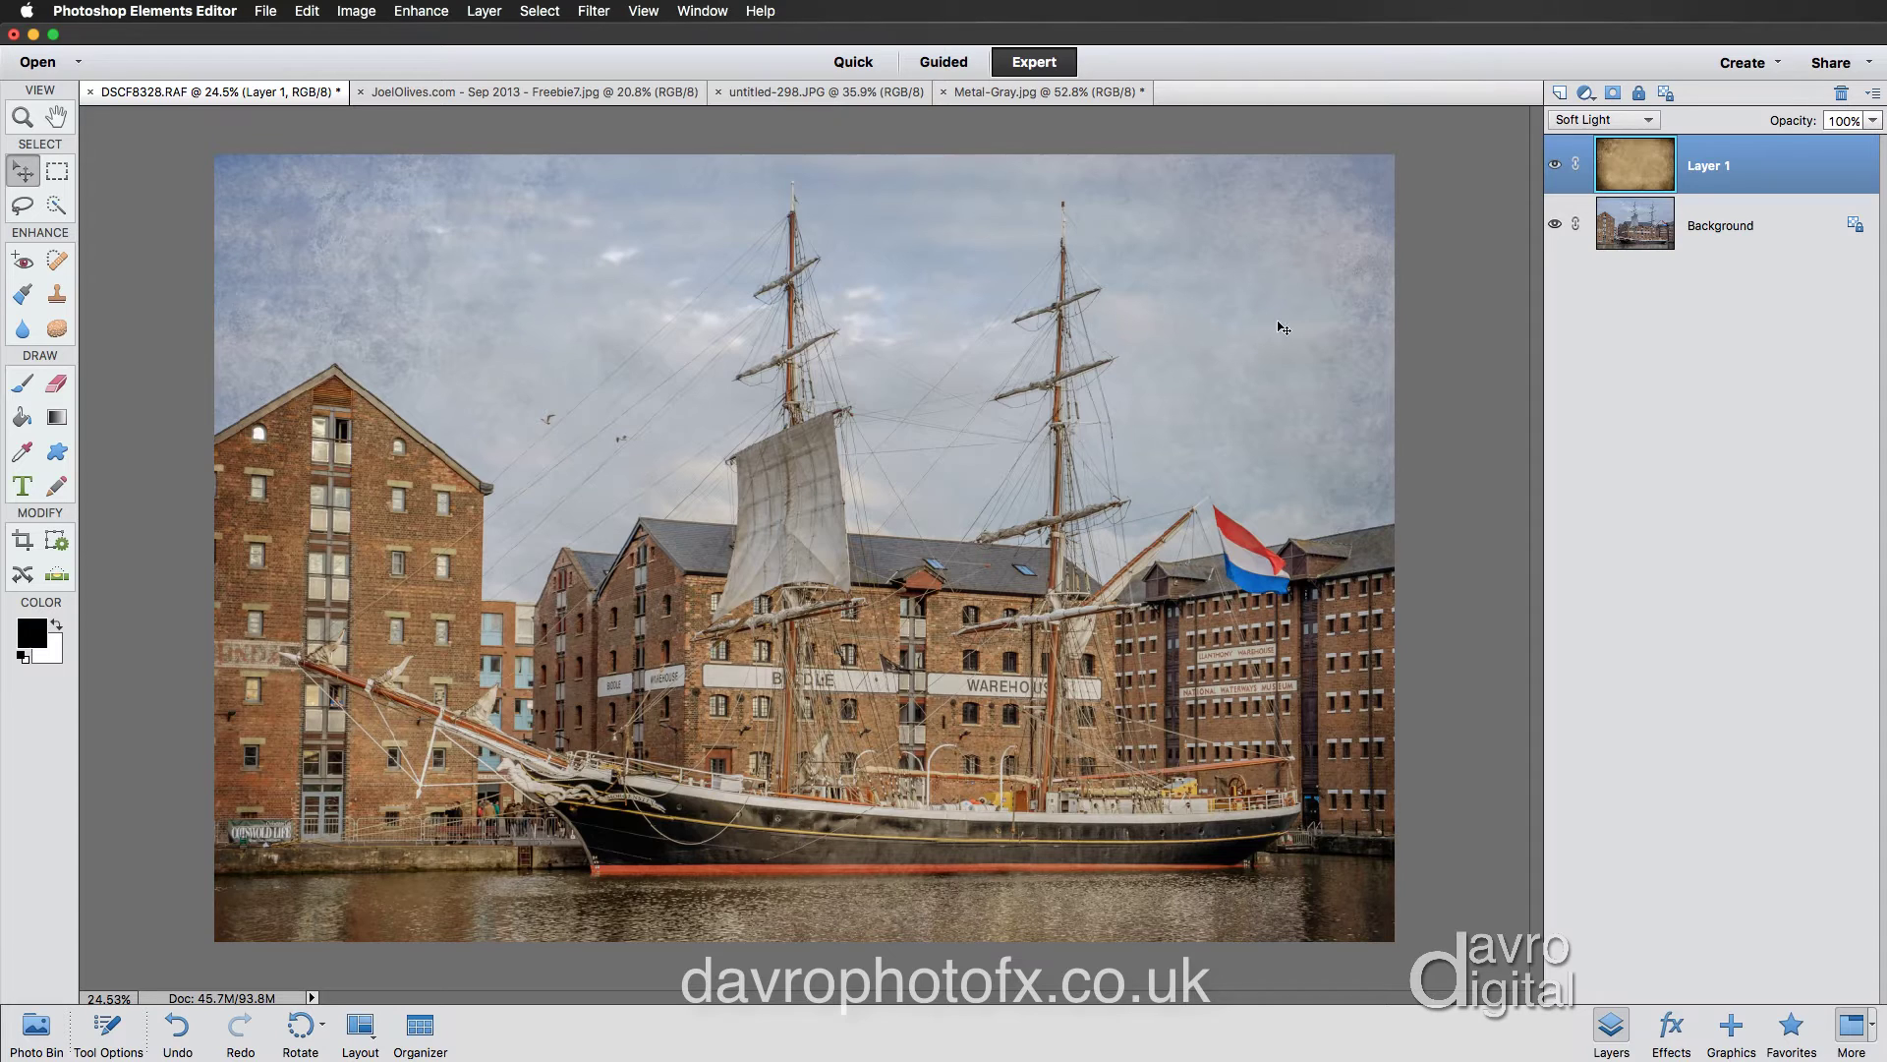
# Add a colorized Hue/Saturation layer at Hue 40, Saturation 10, Lightness 0, then hide it
pyautogui.click(1587, 93)
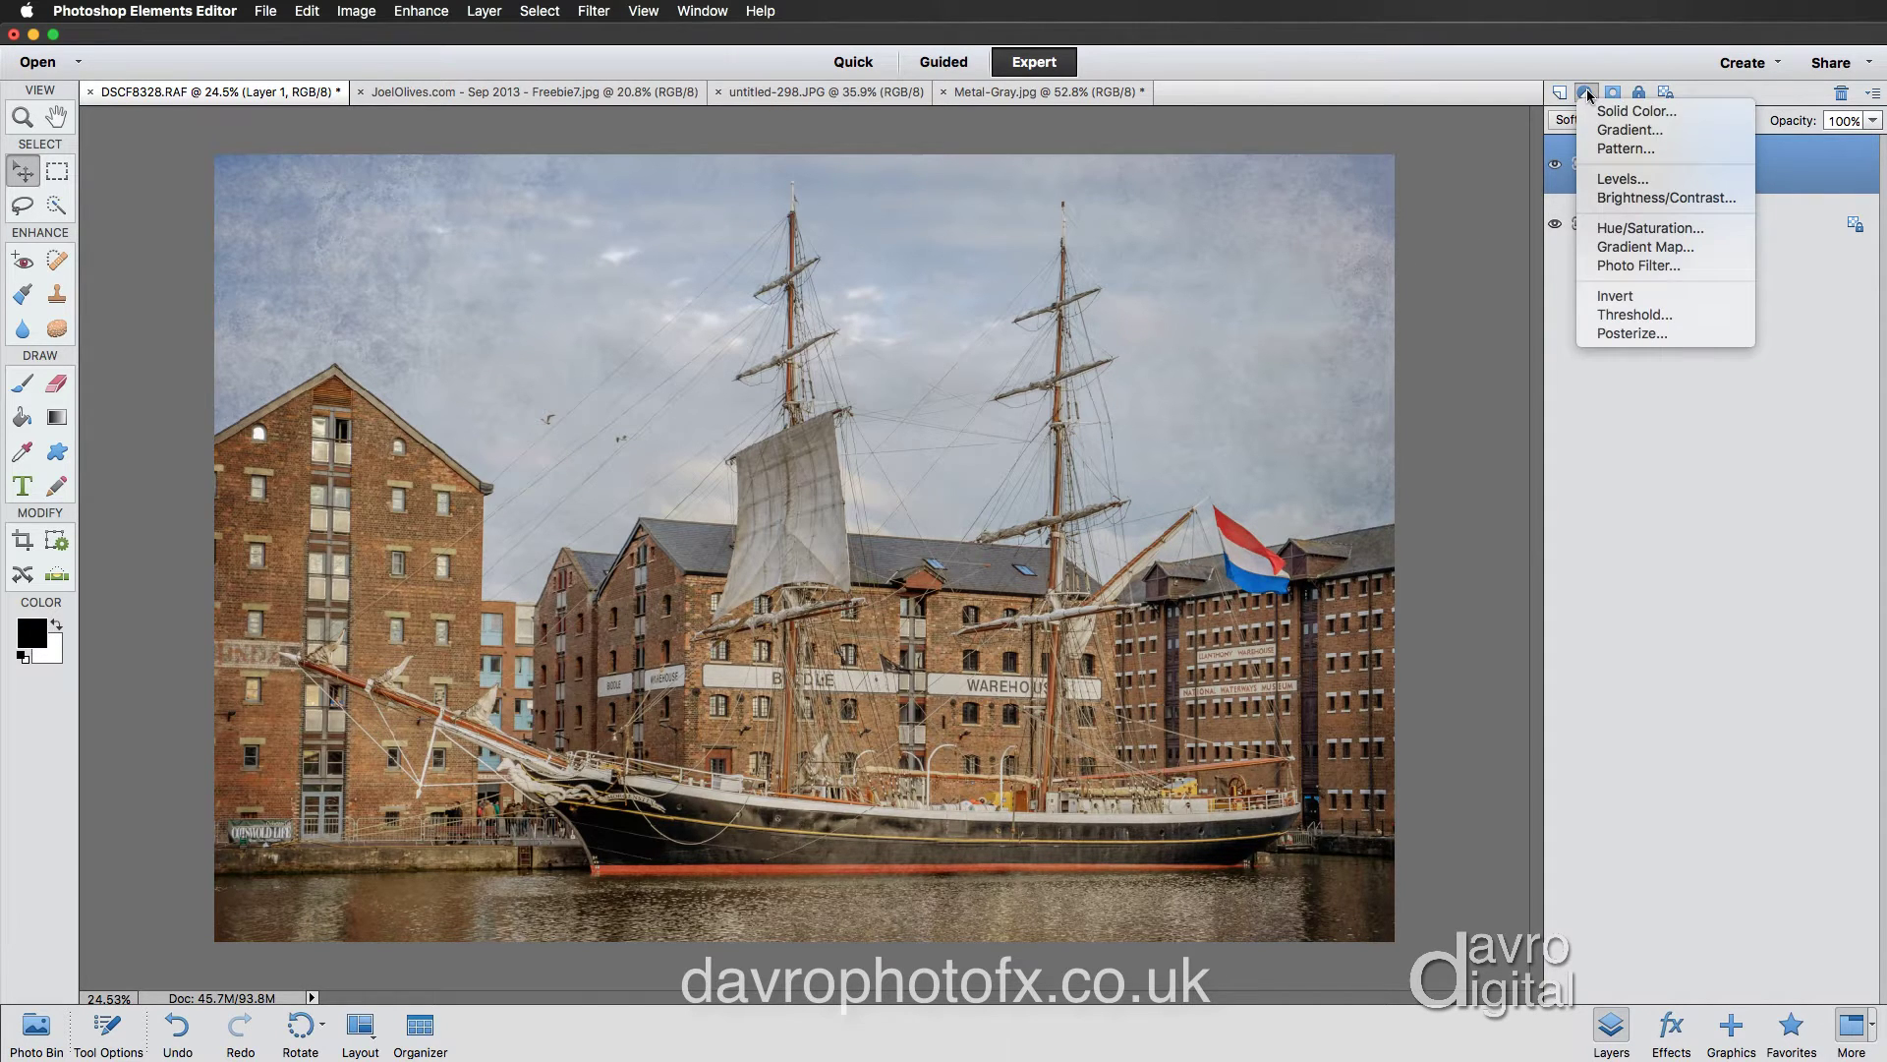
pyautogui.click(1620, 228)
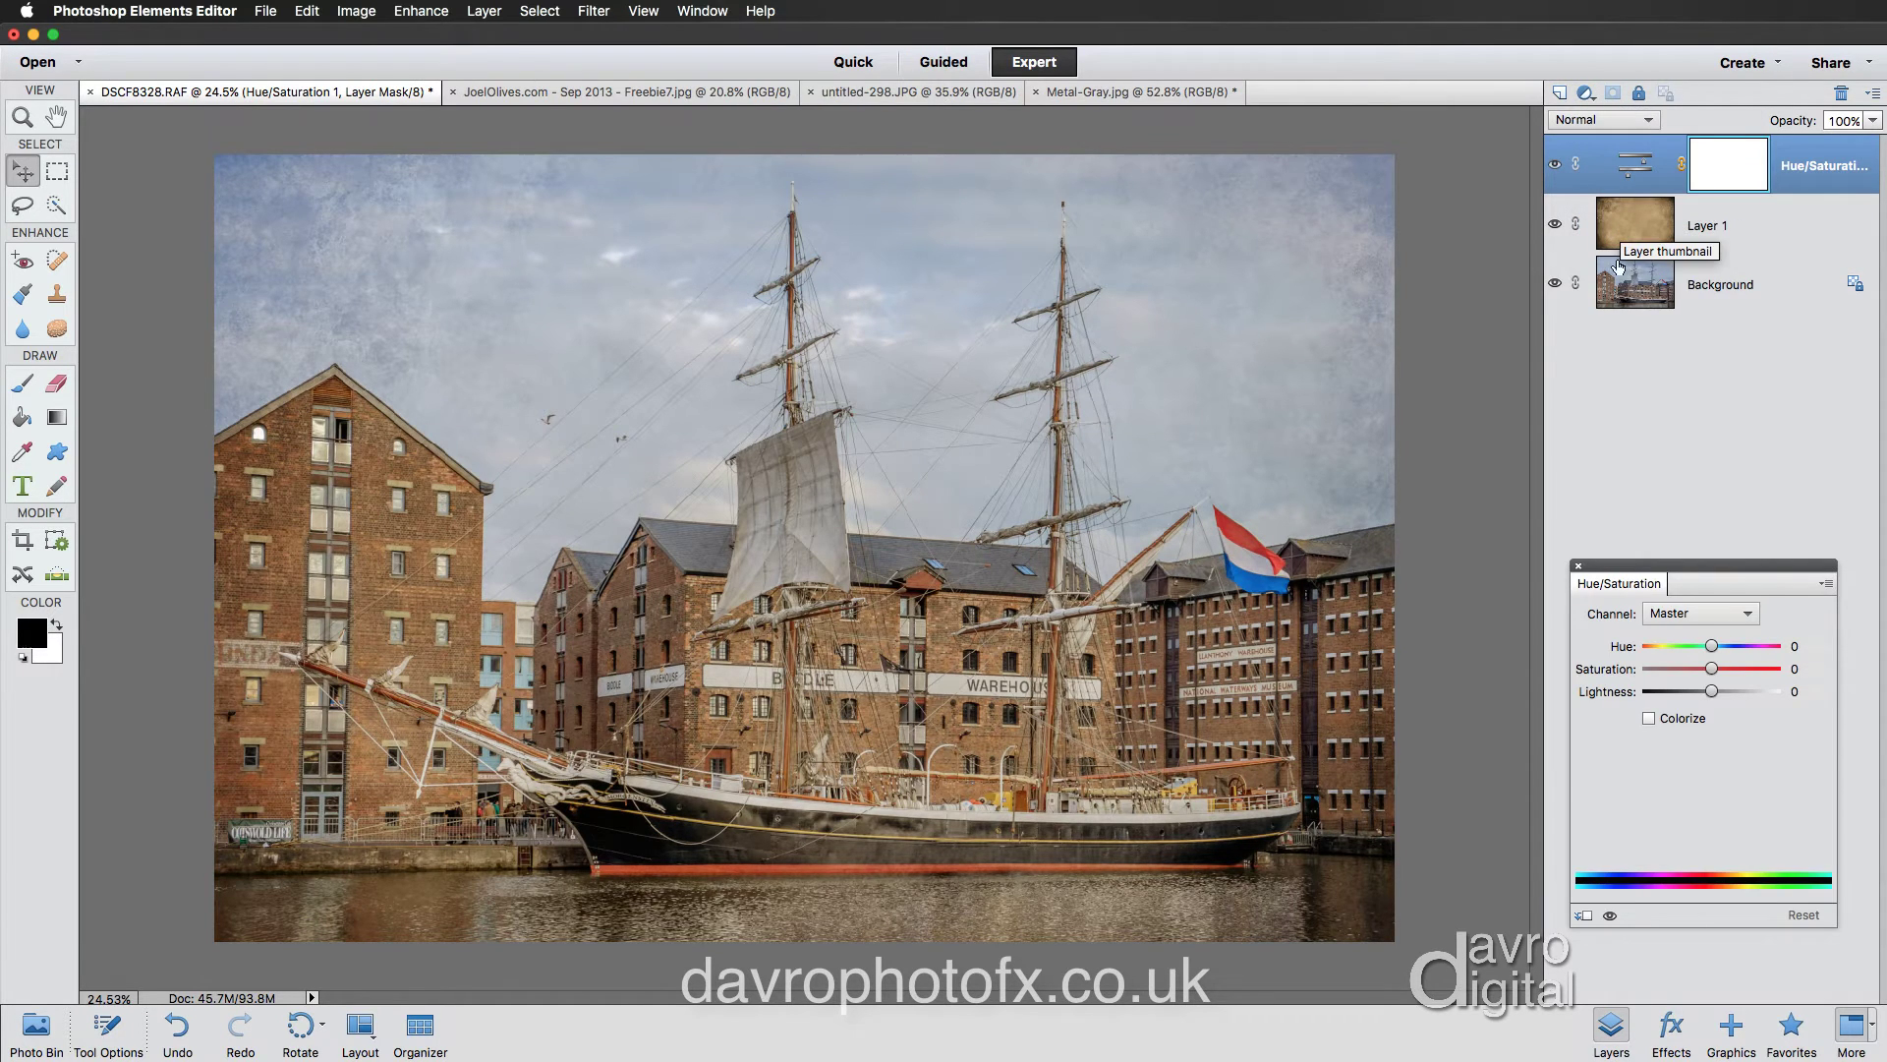
pyautogui.moveTo(1663, 566); pyautogui.dragTo(1656, 395)
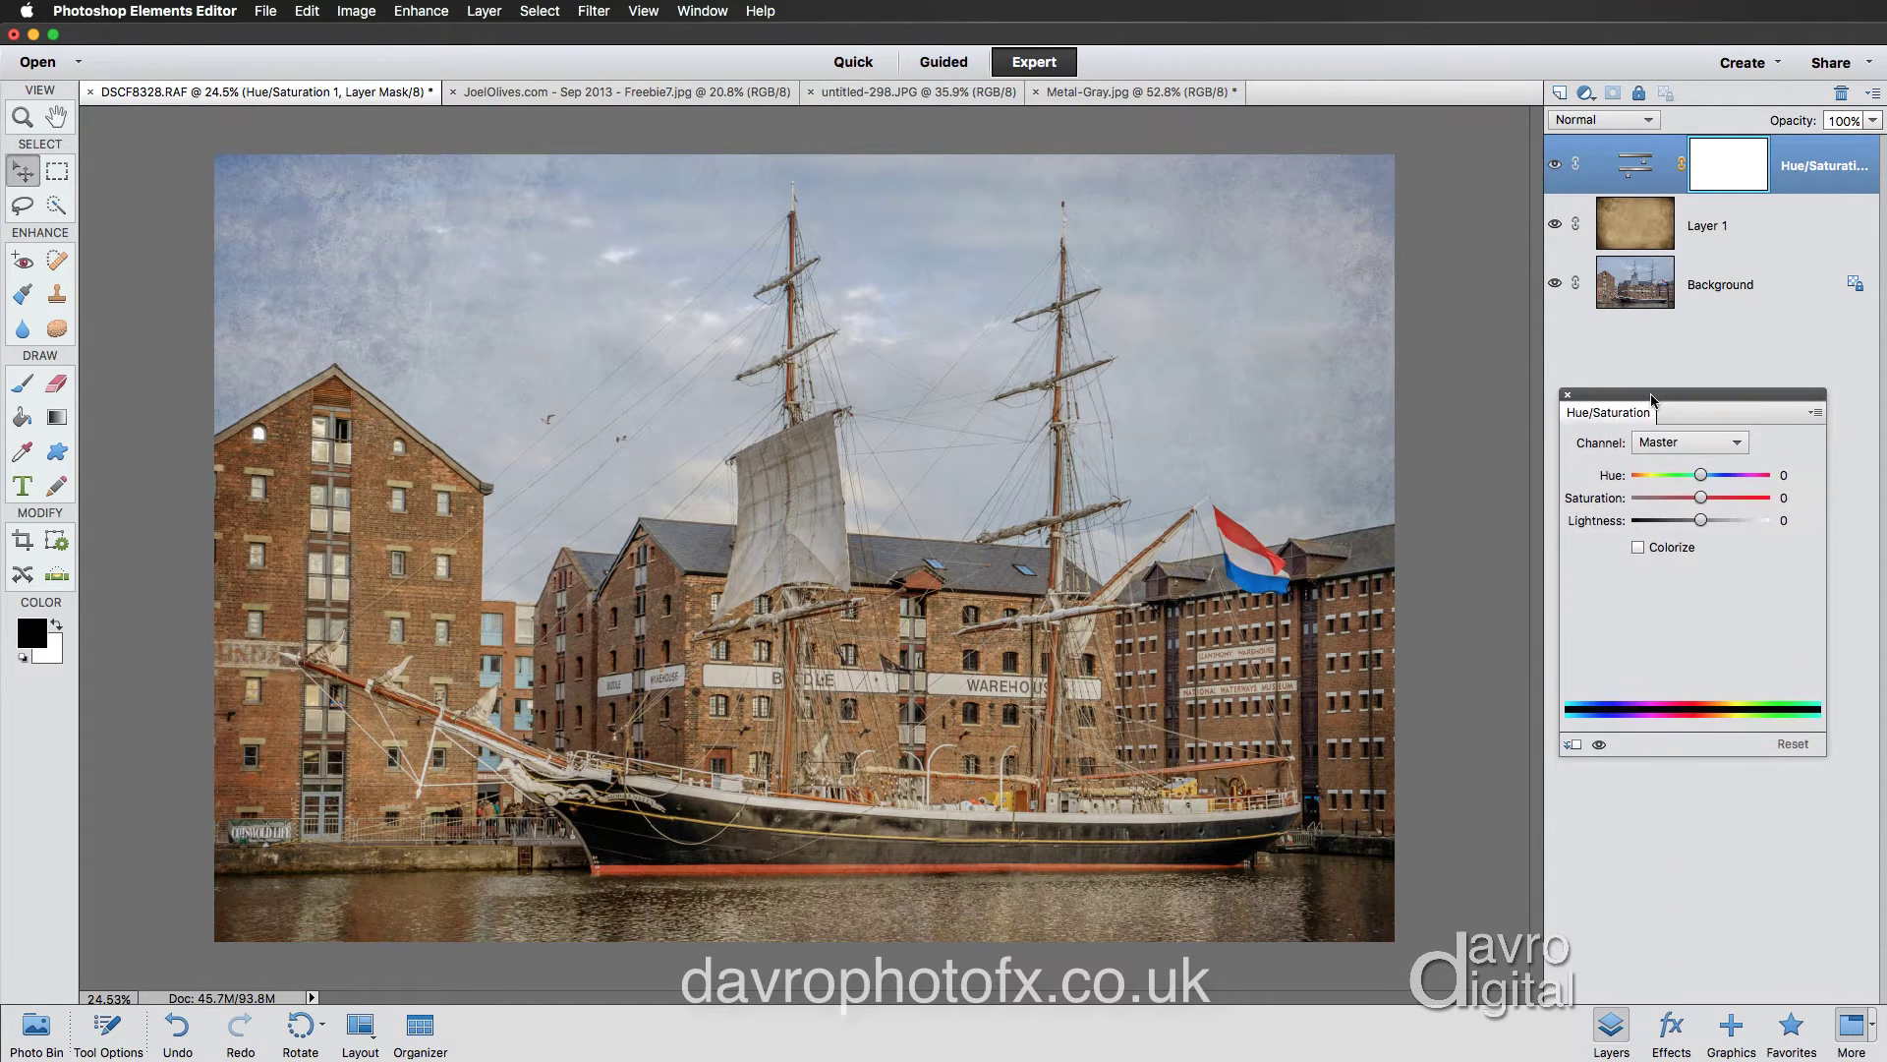
pyautogui.click(1639, 548)
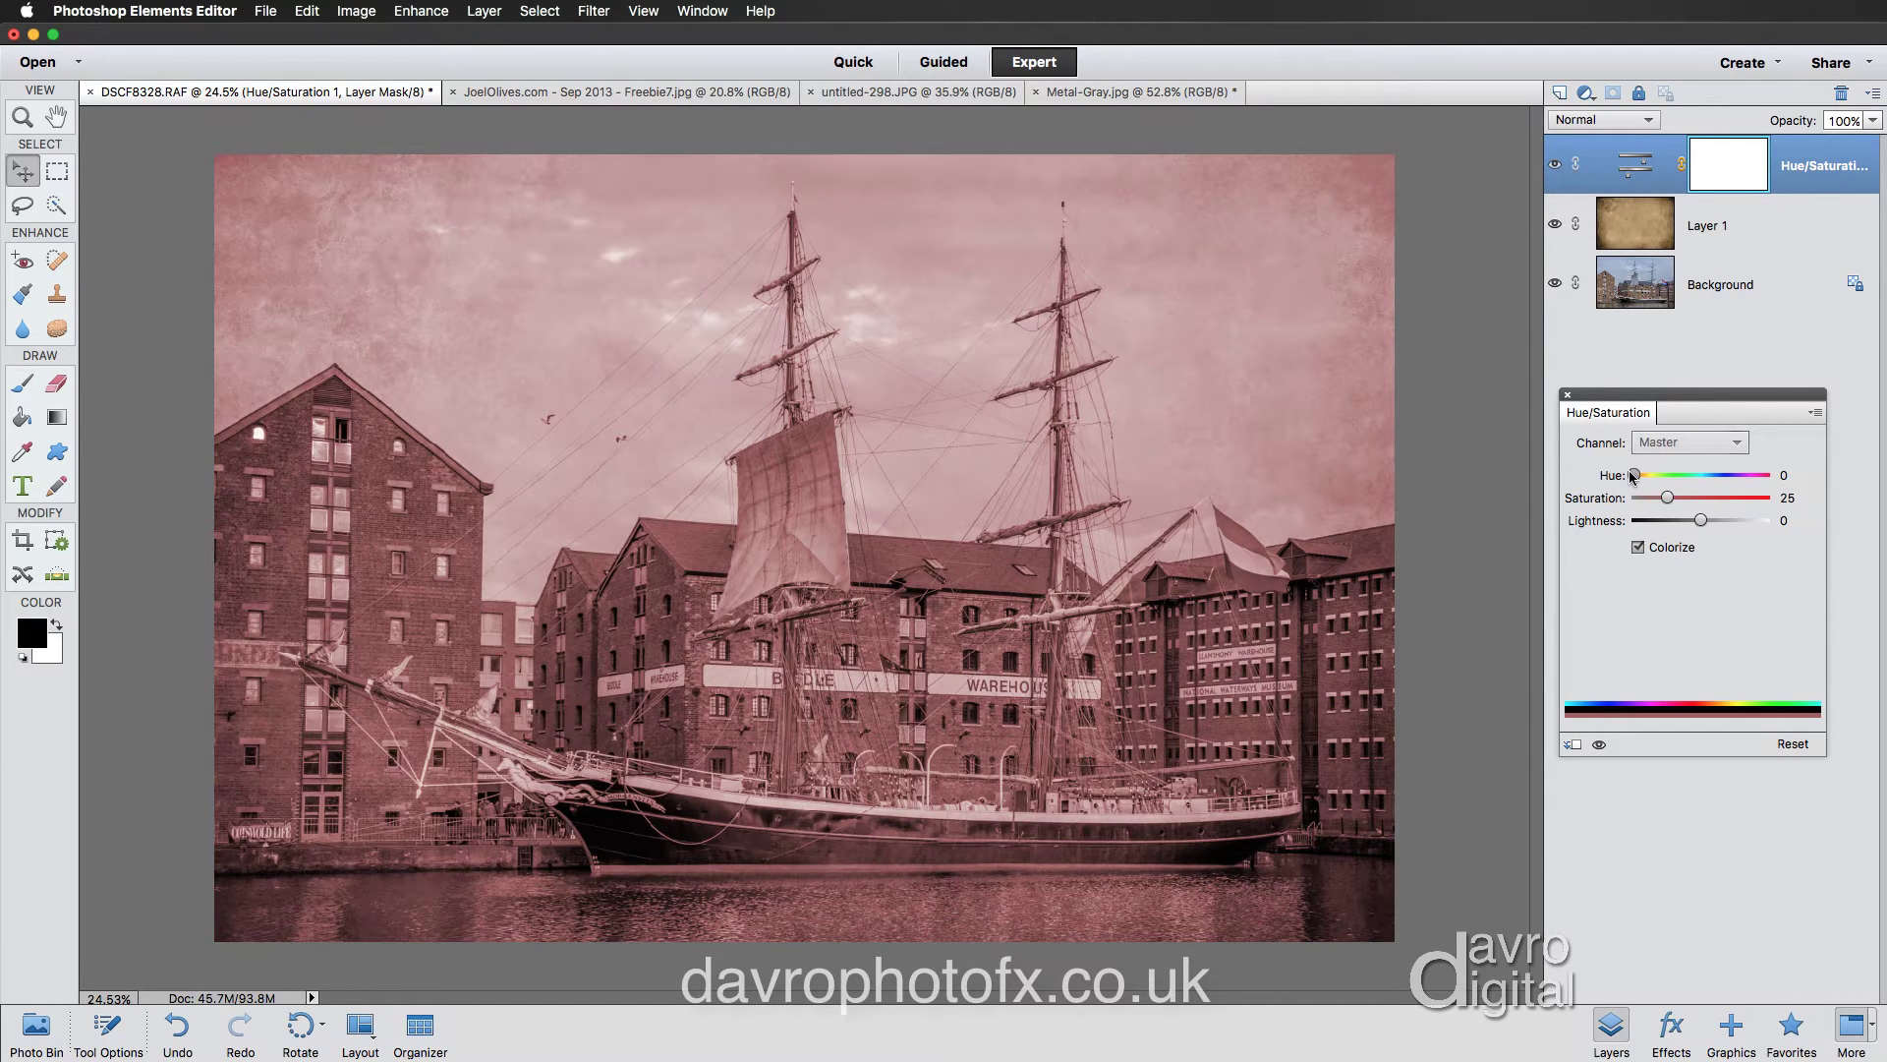
pyautogui.moveTo(1635, 476)
pyautogui.mouseDown()
pyautogui.moveTo(1771, 486)
pyautogui.moveTo(1649, 480)
pyautogui.mouseUp()
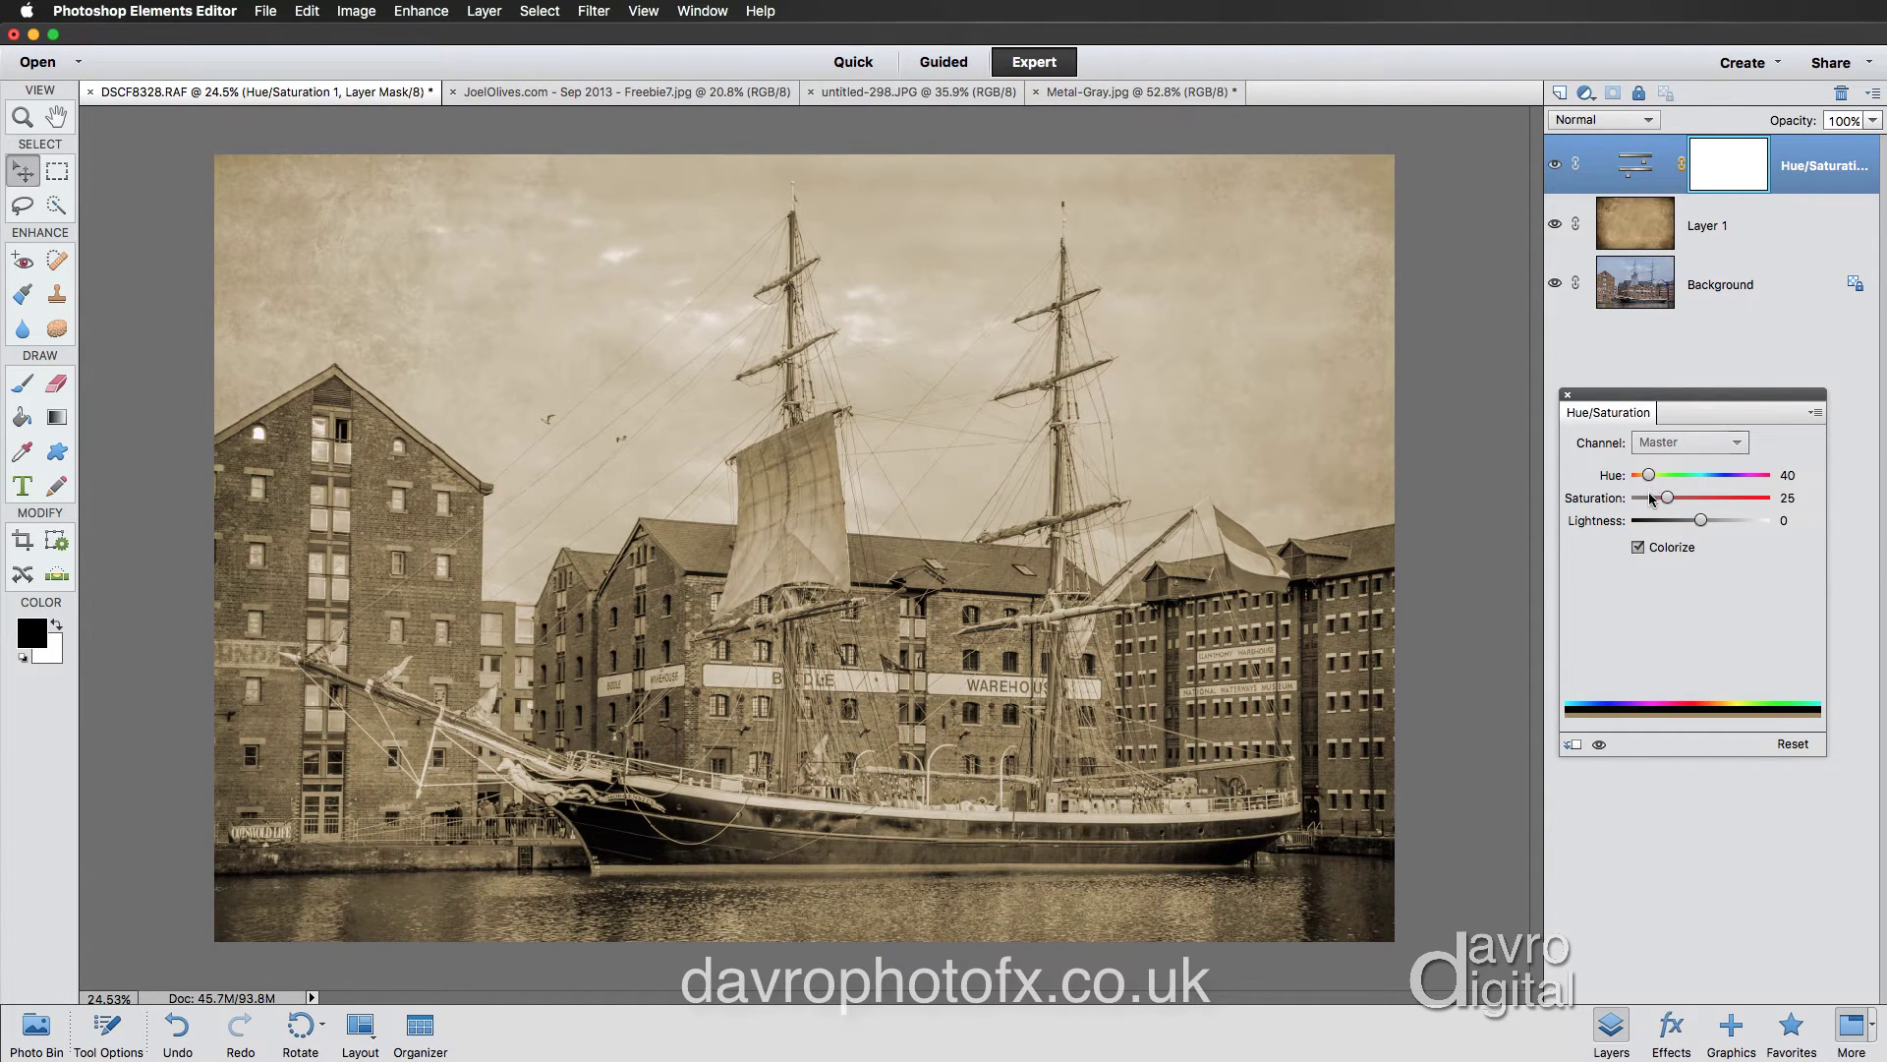
pyautogui.moveTo(1668, 498)
pyautogui.mouseDown()
pyautogui.moveTo(1707, 499)
pyautogui.moveTo(1649, 501)
pyautogui.mouseUp()
pyautogui.moveTo(1700, 521)
pyautogui.mouseDown()
pyautogui.moveTo(1677, 525)
pyautogui.moveTo(1701, 525)
pyautogui.mouseUp()
pyautogui.click(1554, 164)
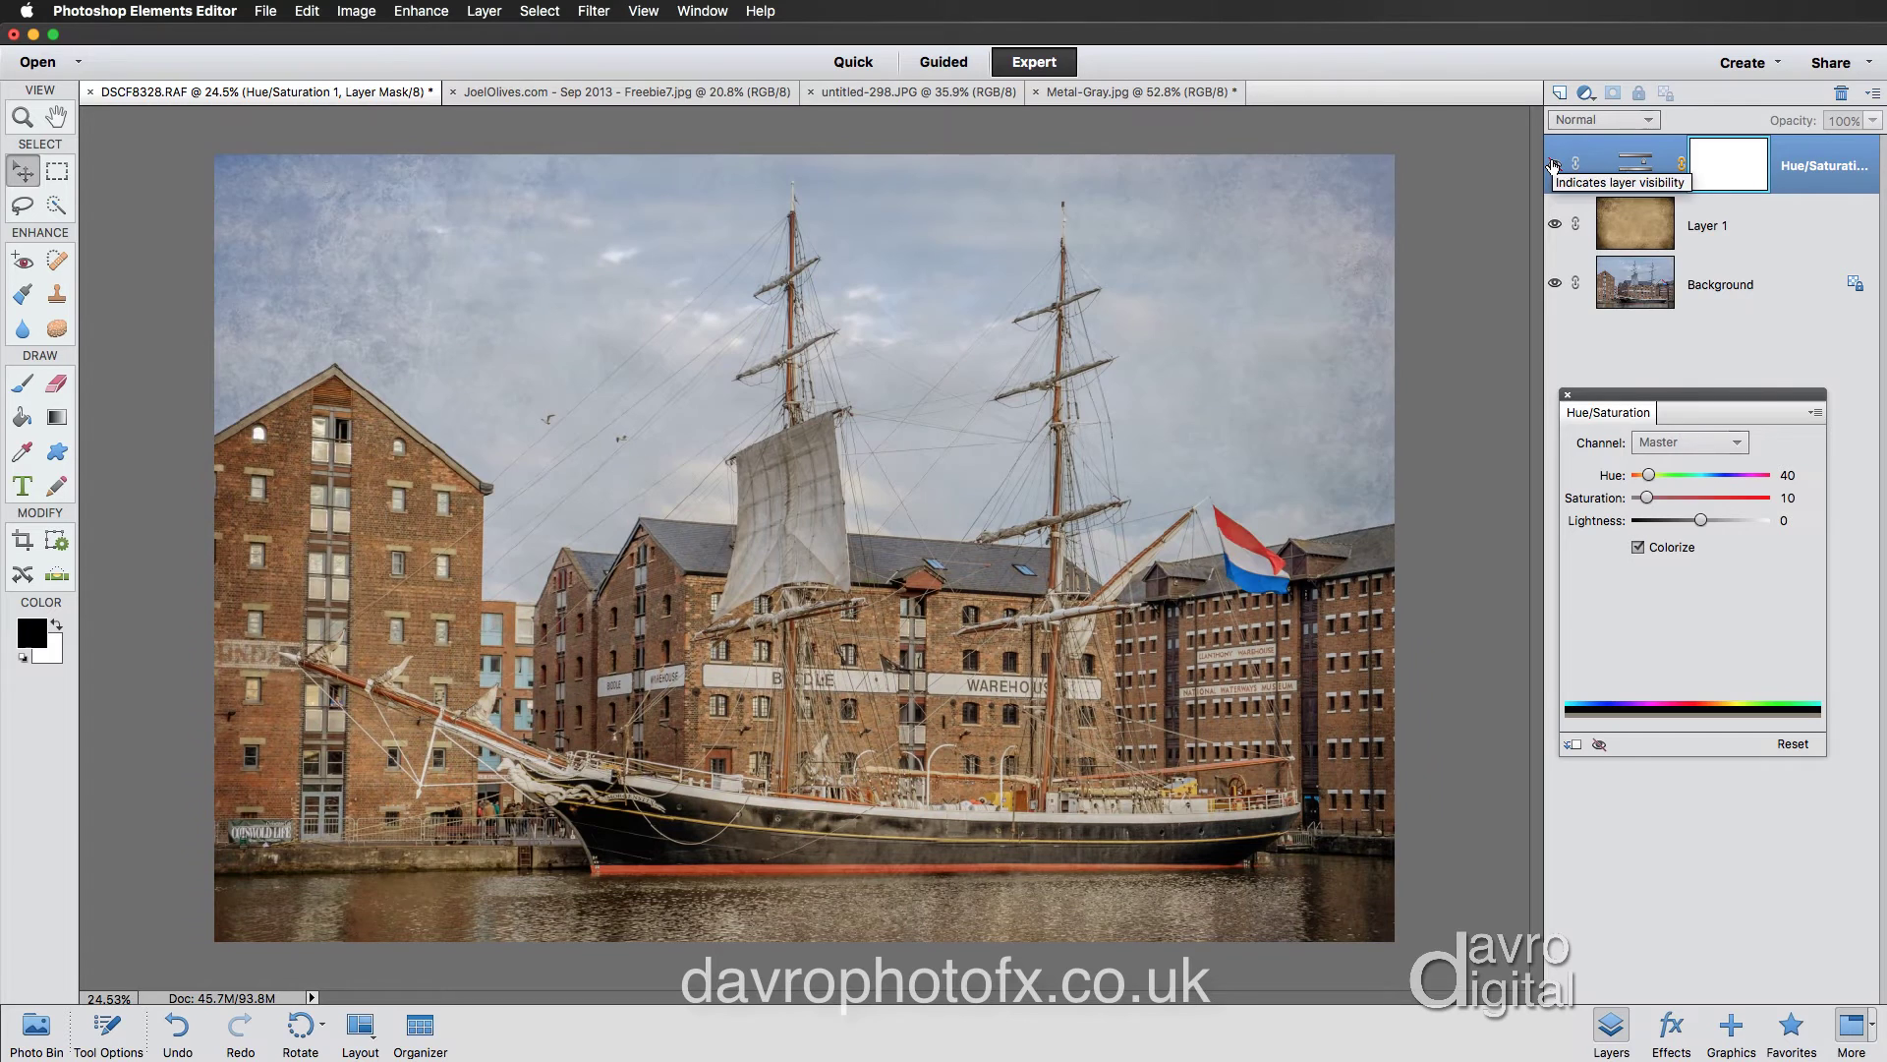
# Show the Hue/Saturation layer again and switch to the untitled-298.JPG frost texture
pyautogui.click(1554, 165)
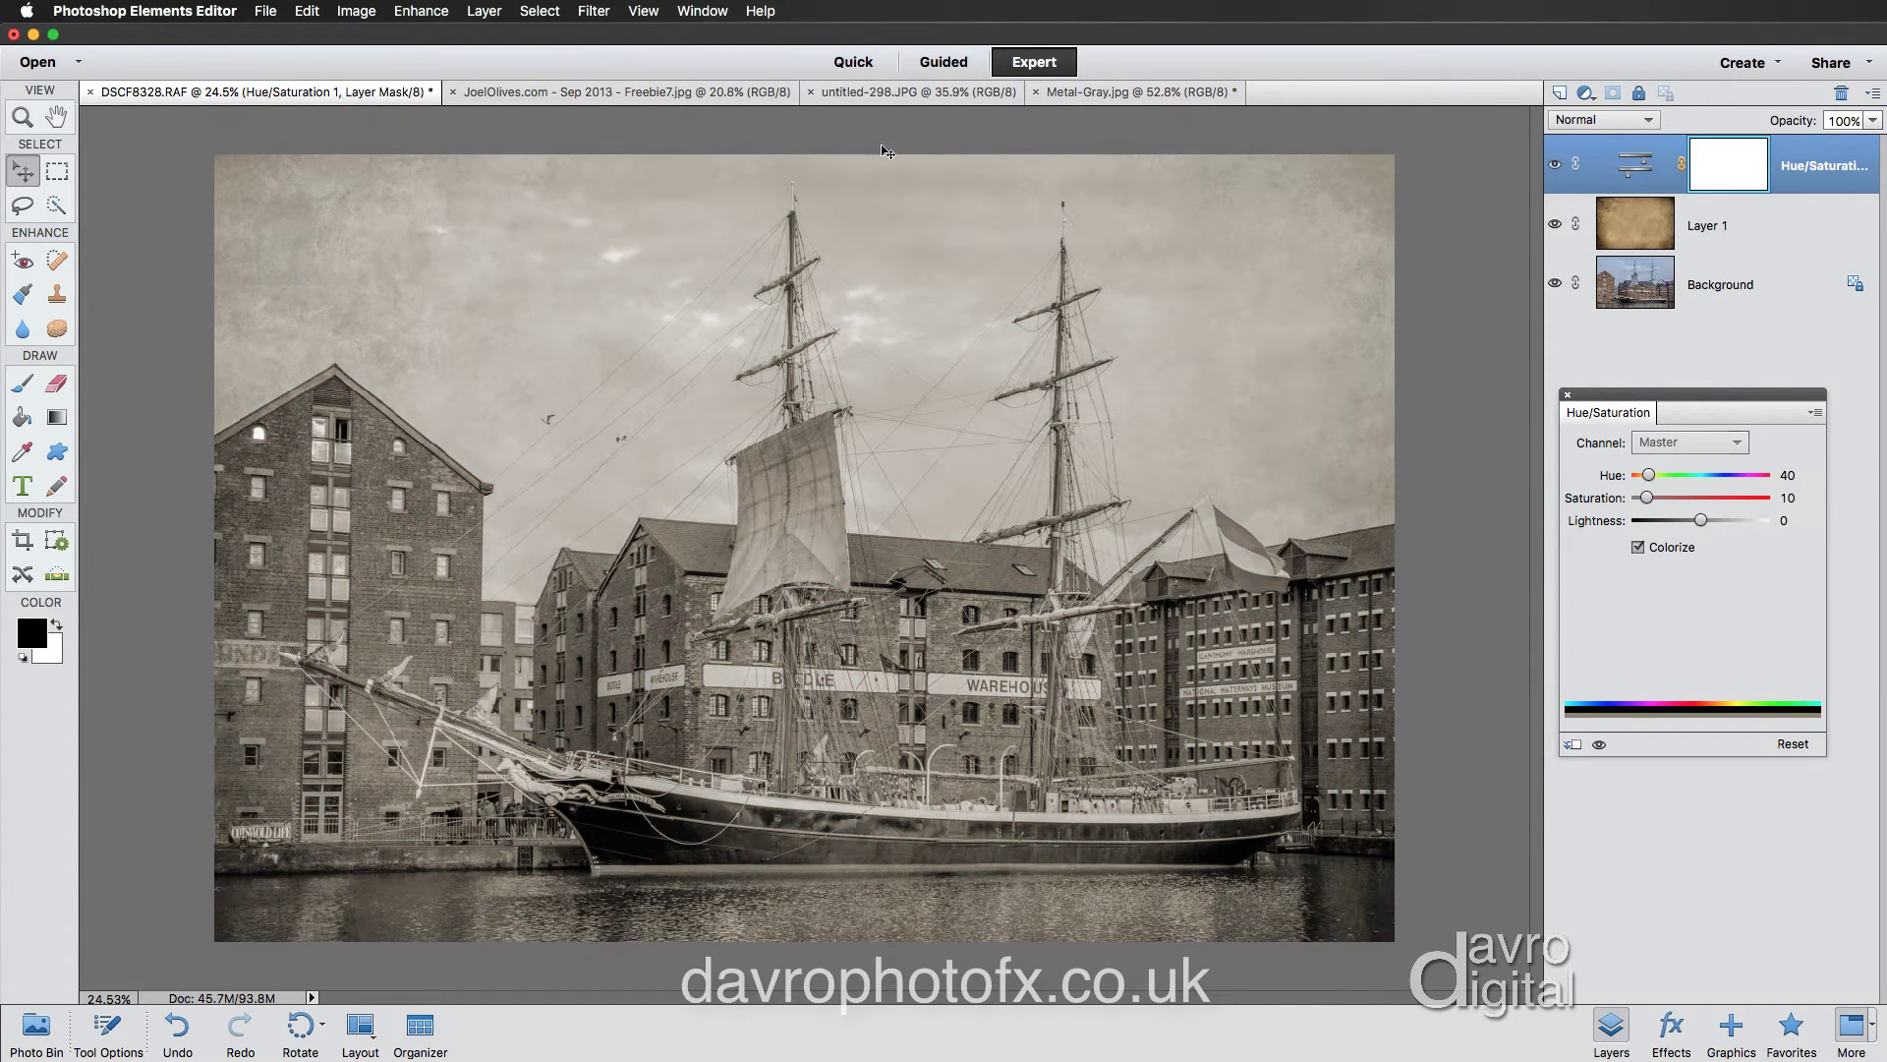
pyautogui.click(876, 100)
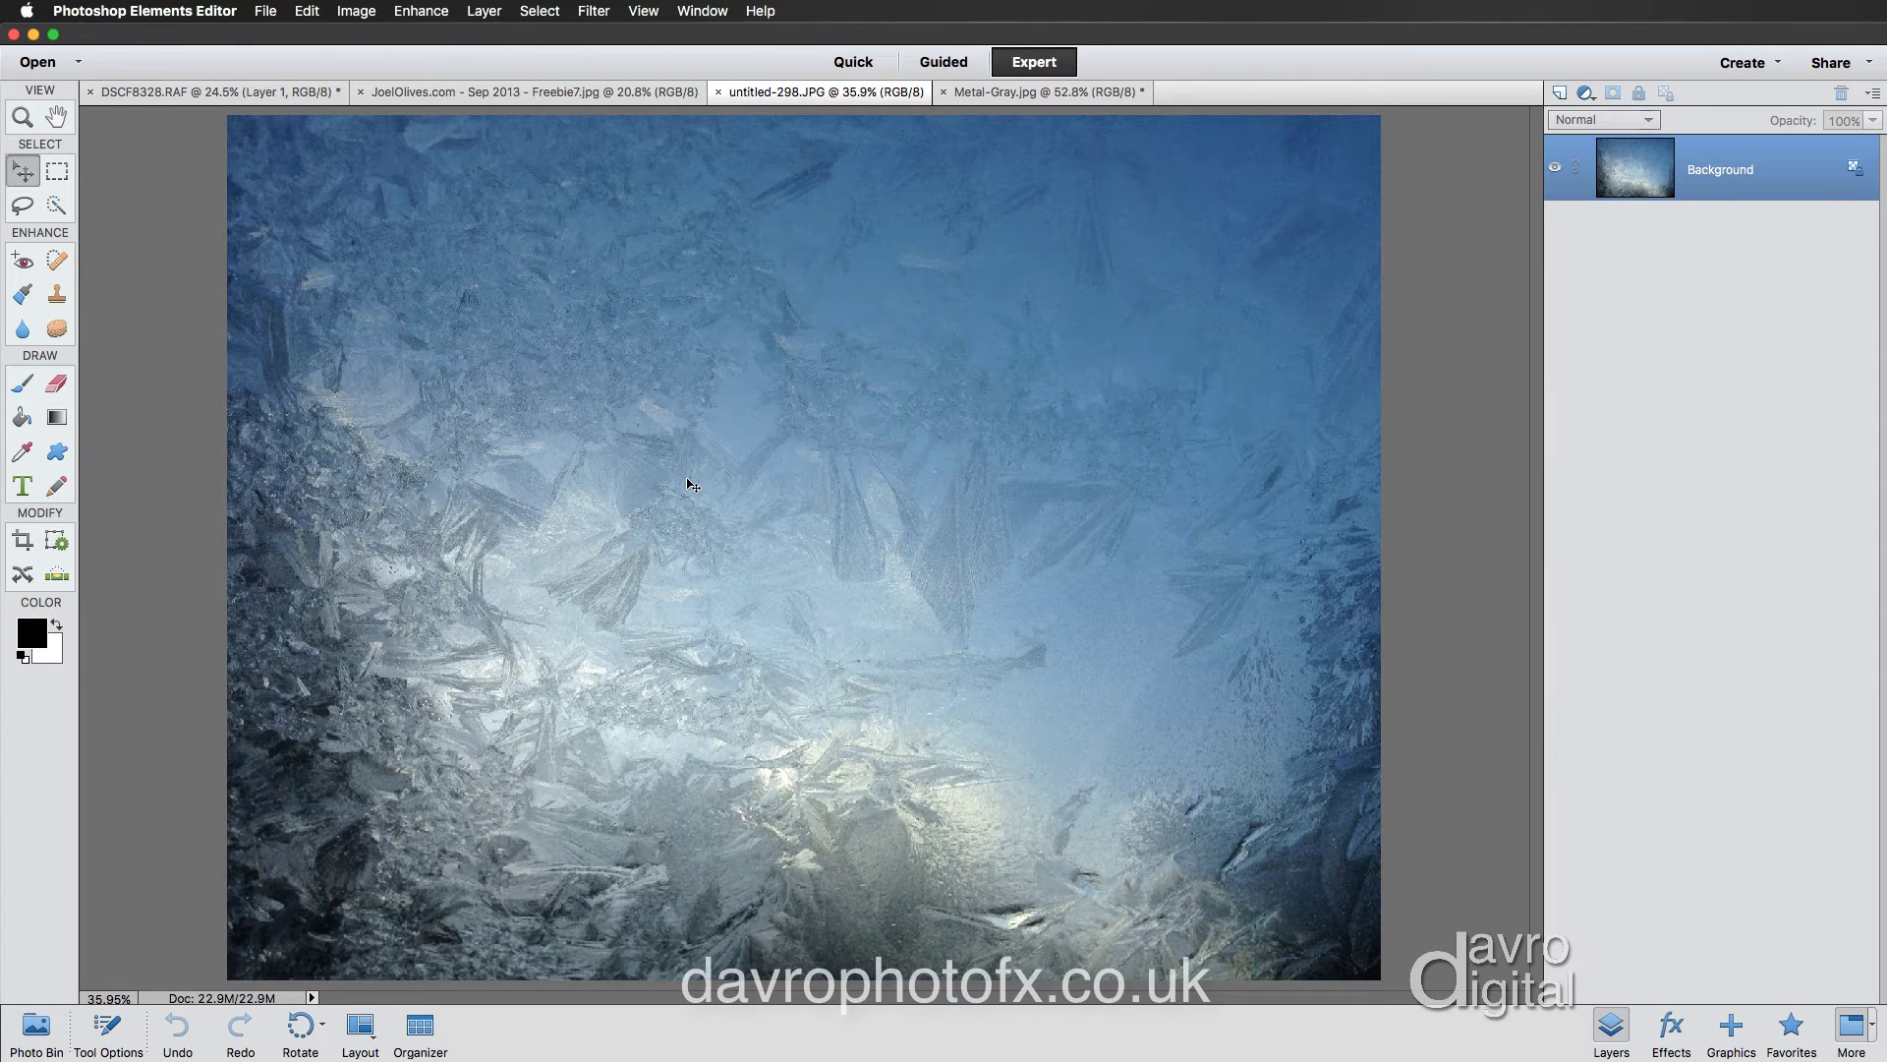
# Paste the frost texture into the DSCF8328.RAF ship photo as Layer 2
pyautogui.click(292, 94)
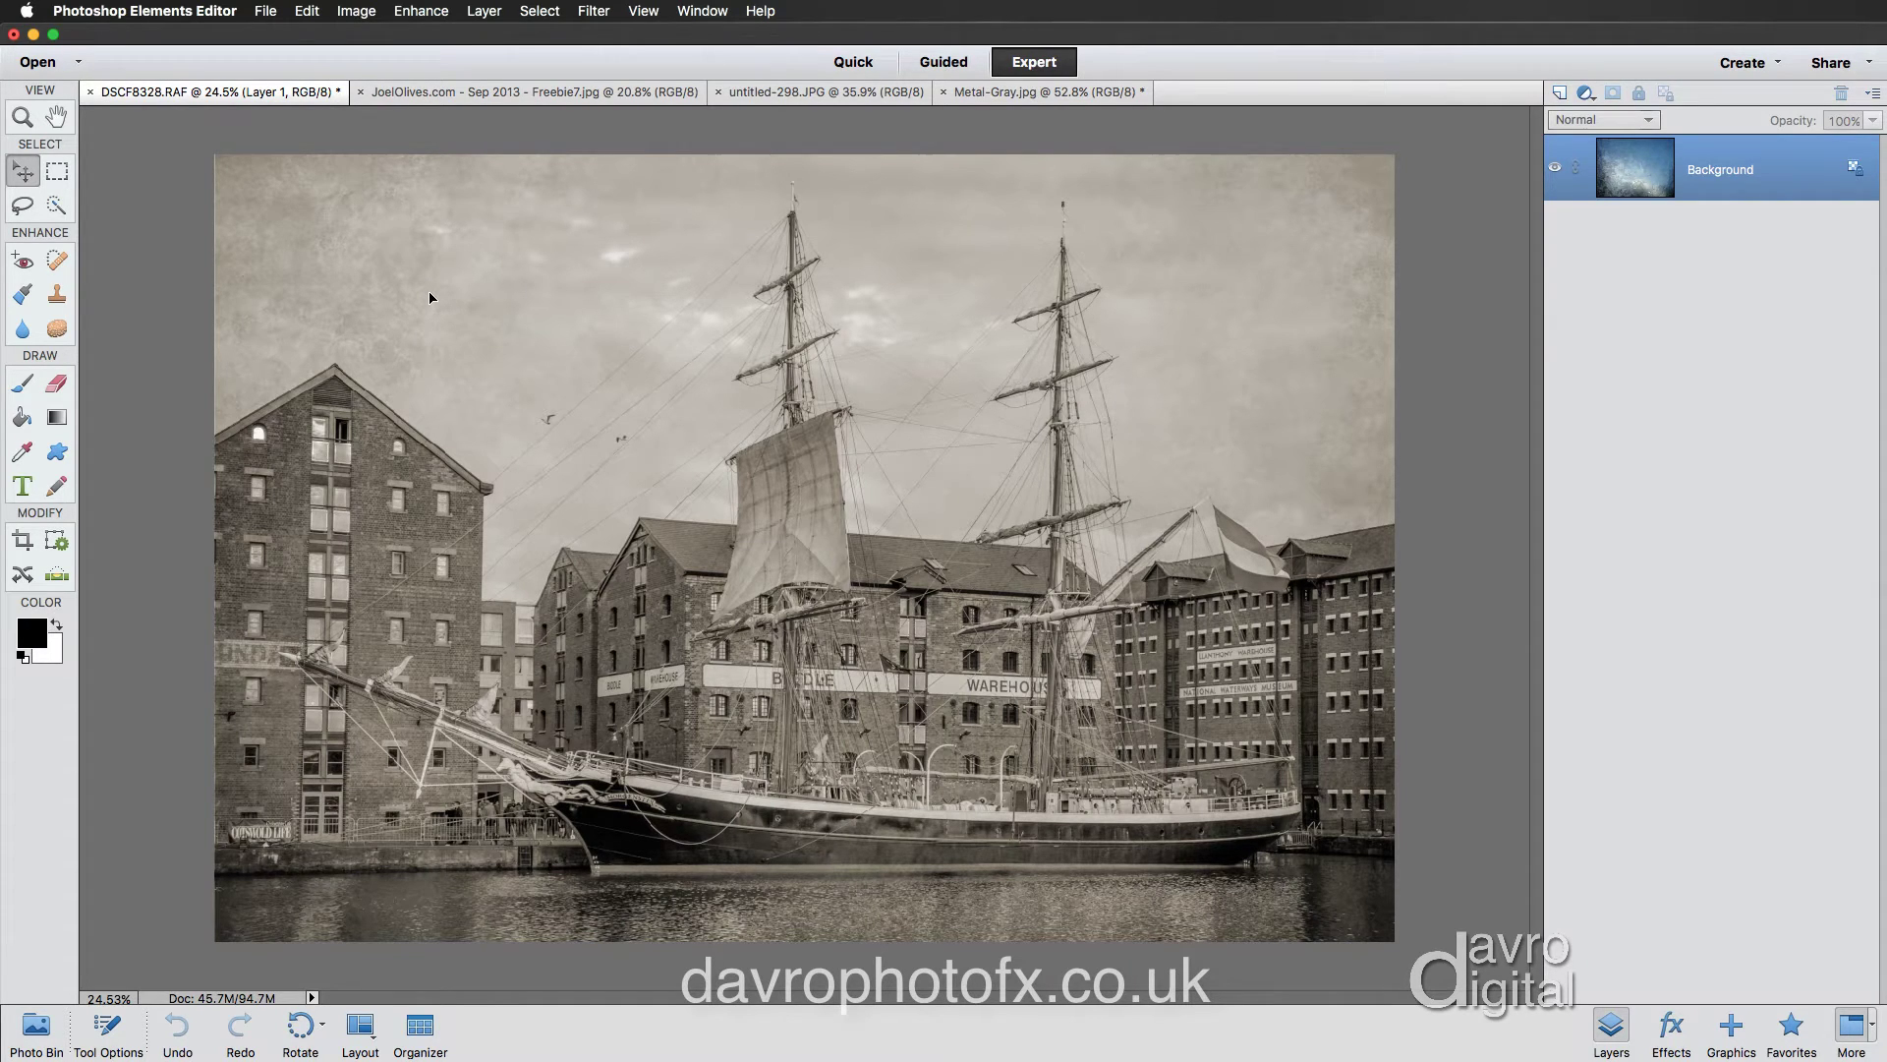
pyautogui.press('super+v')
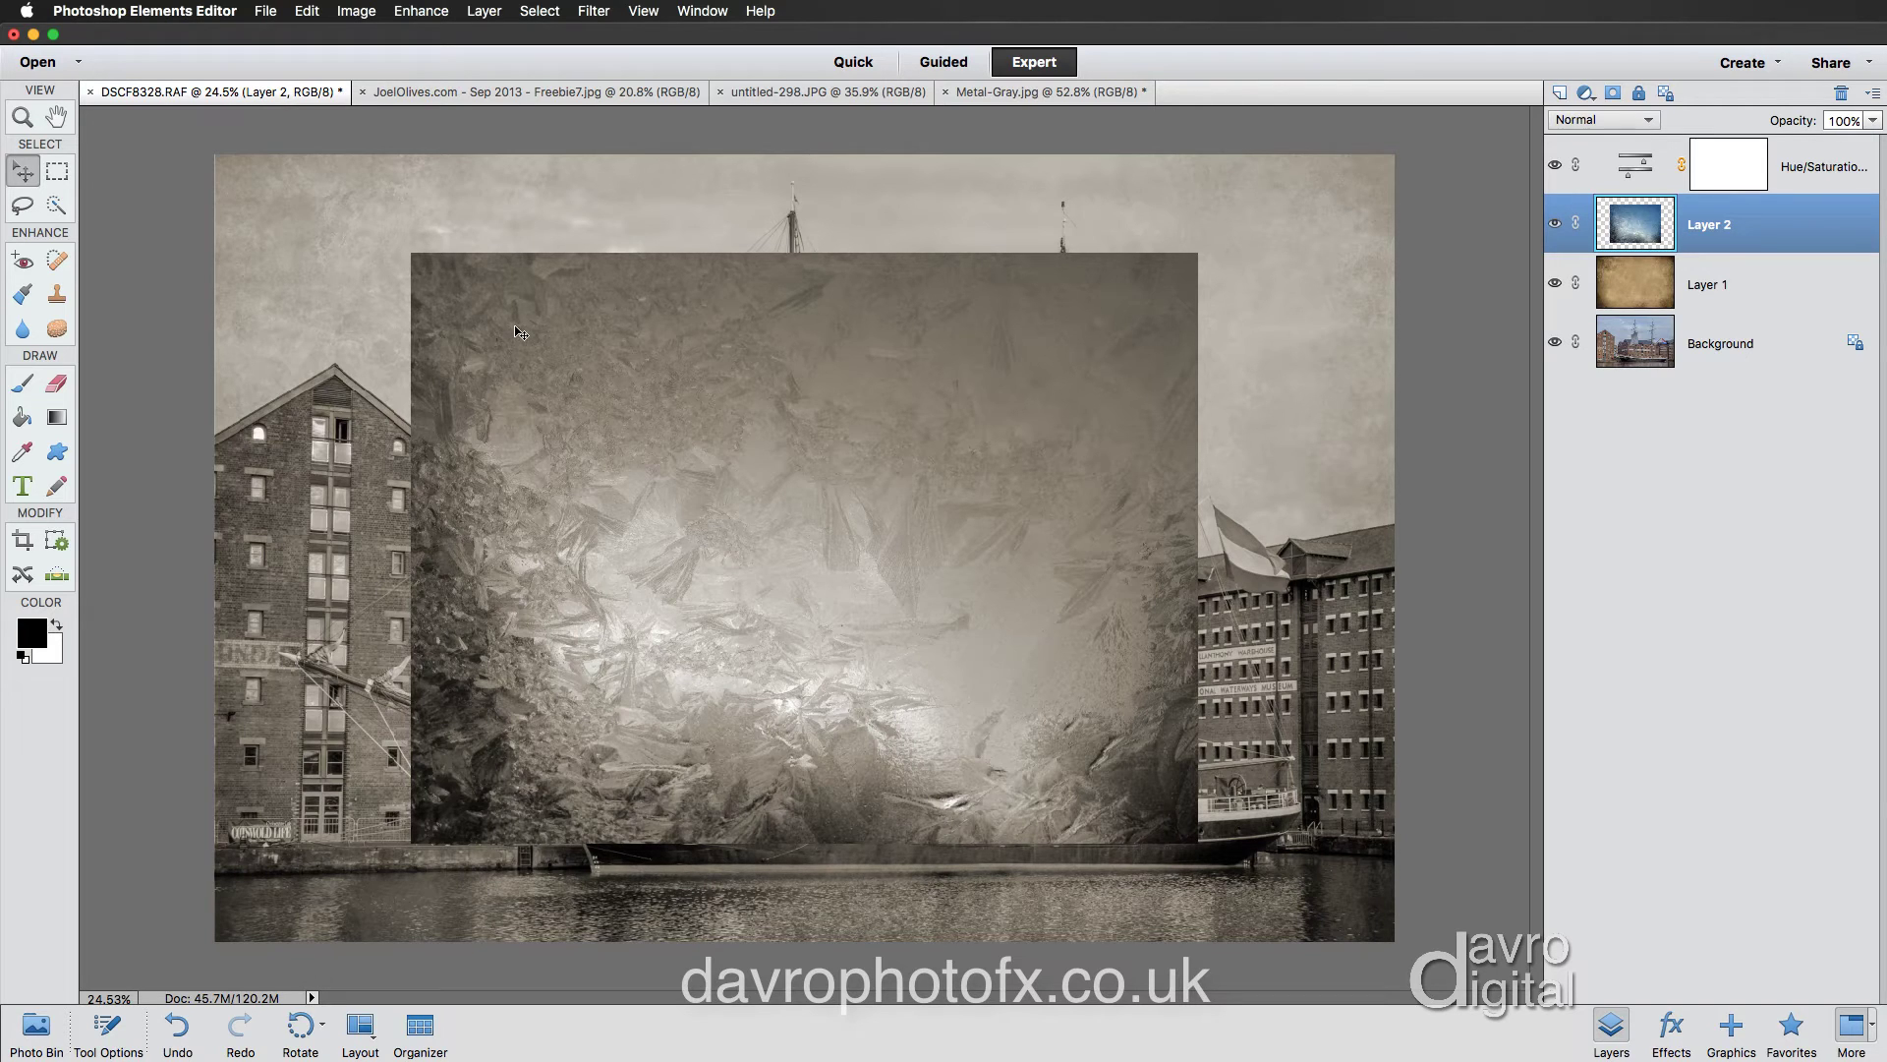
# Free Transform Layer 2, stretching the frost texture up and out to fill the canvas
pyautogui.press('super+t')
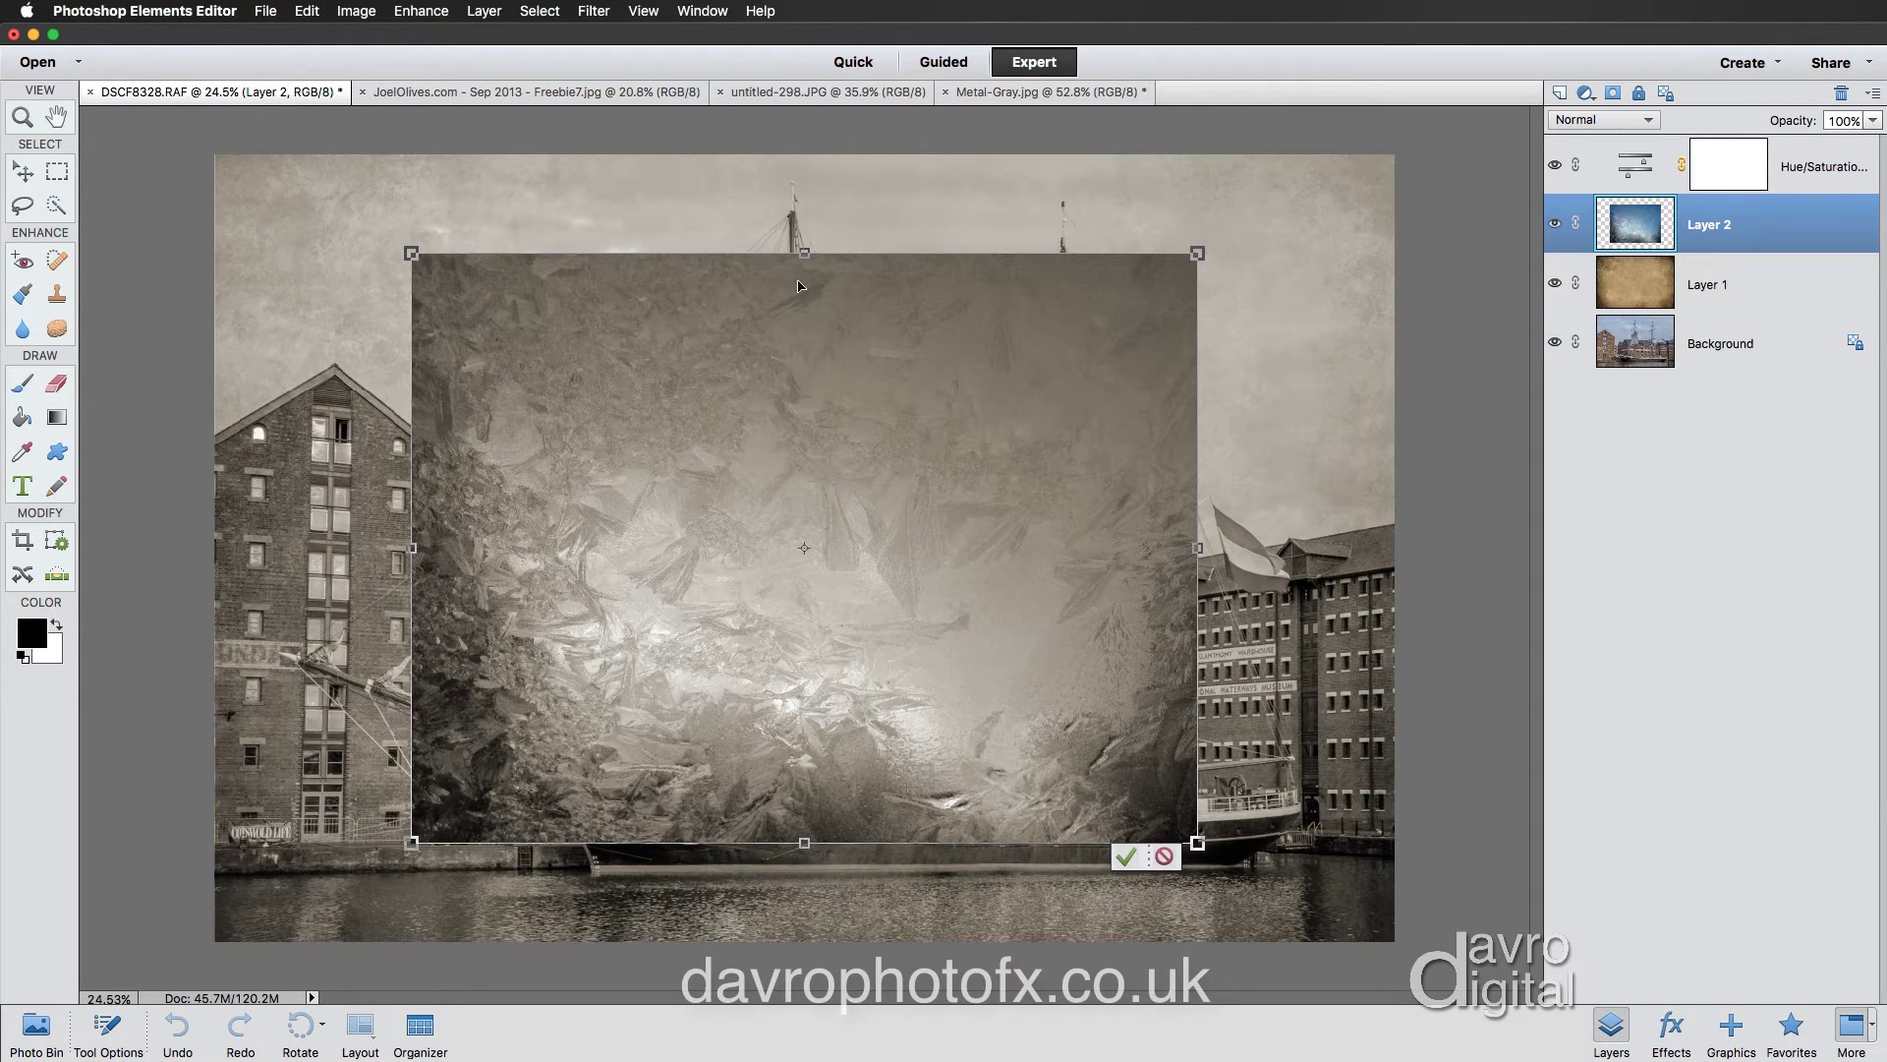
pyautogui.moveTo(806, 256); pyautogui.dragTo(804, 156)
pyautogui.moveTo(1198, 547); pyautogui.dragTo(1392, 570)
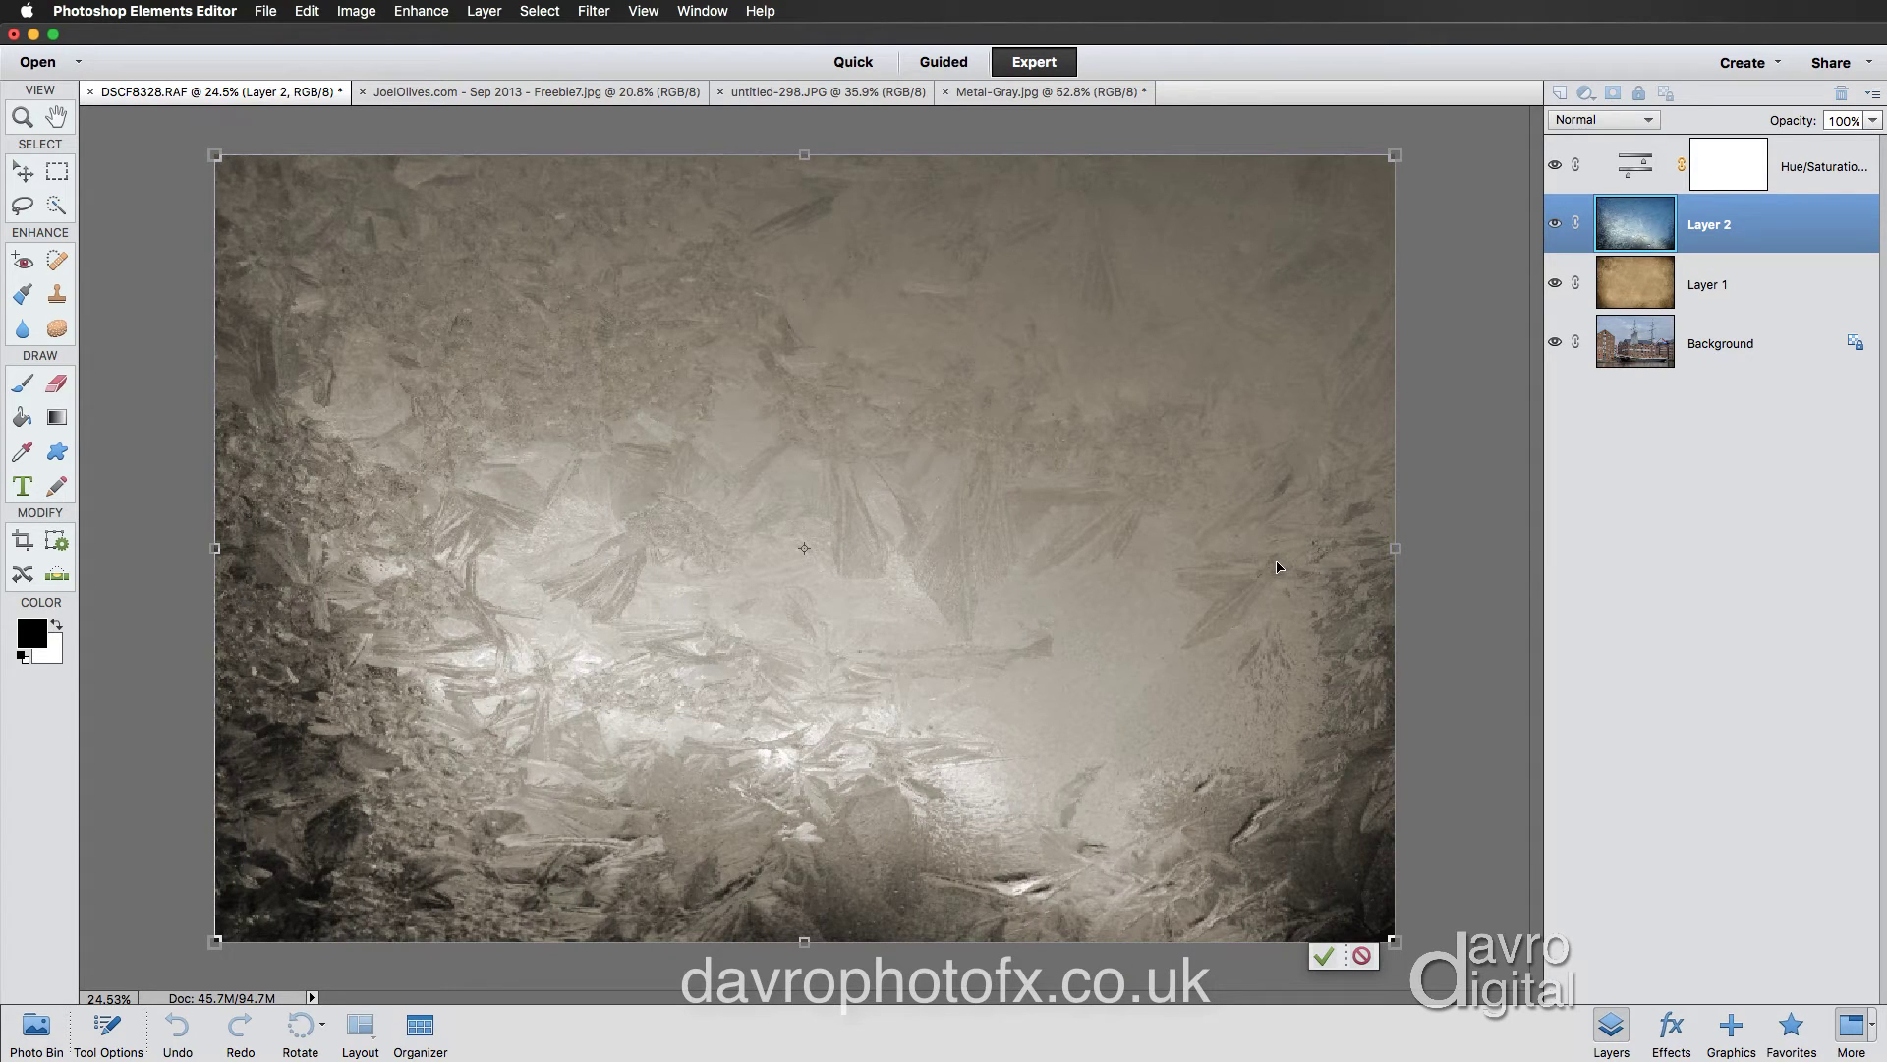
pyautogui.press('Return')
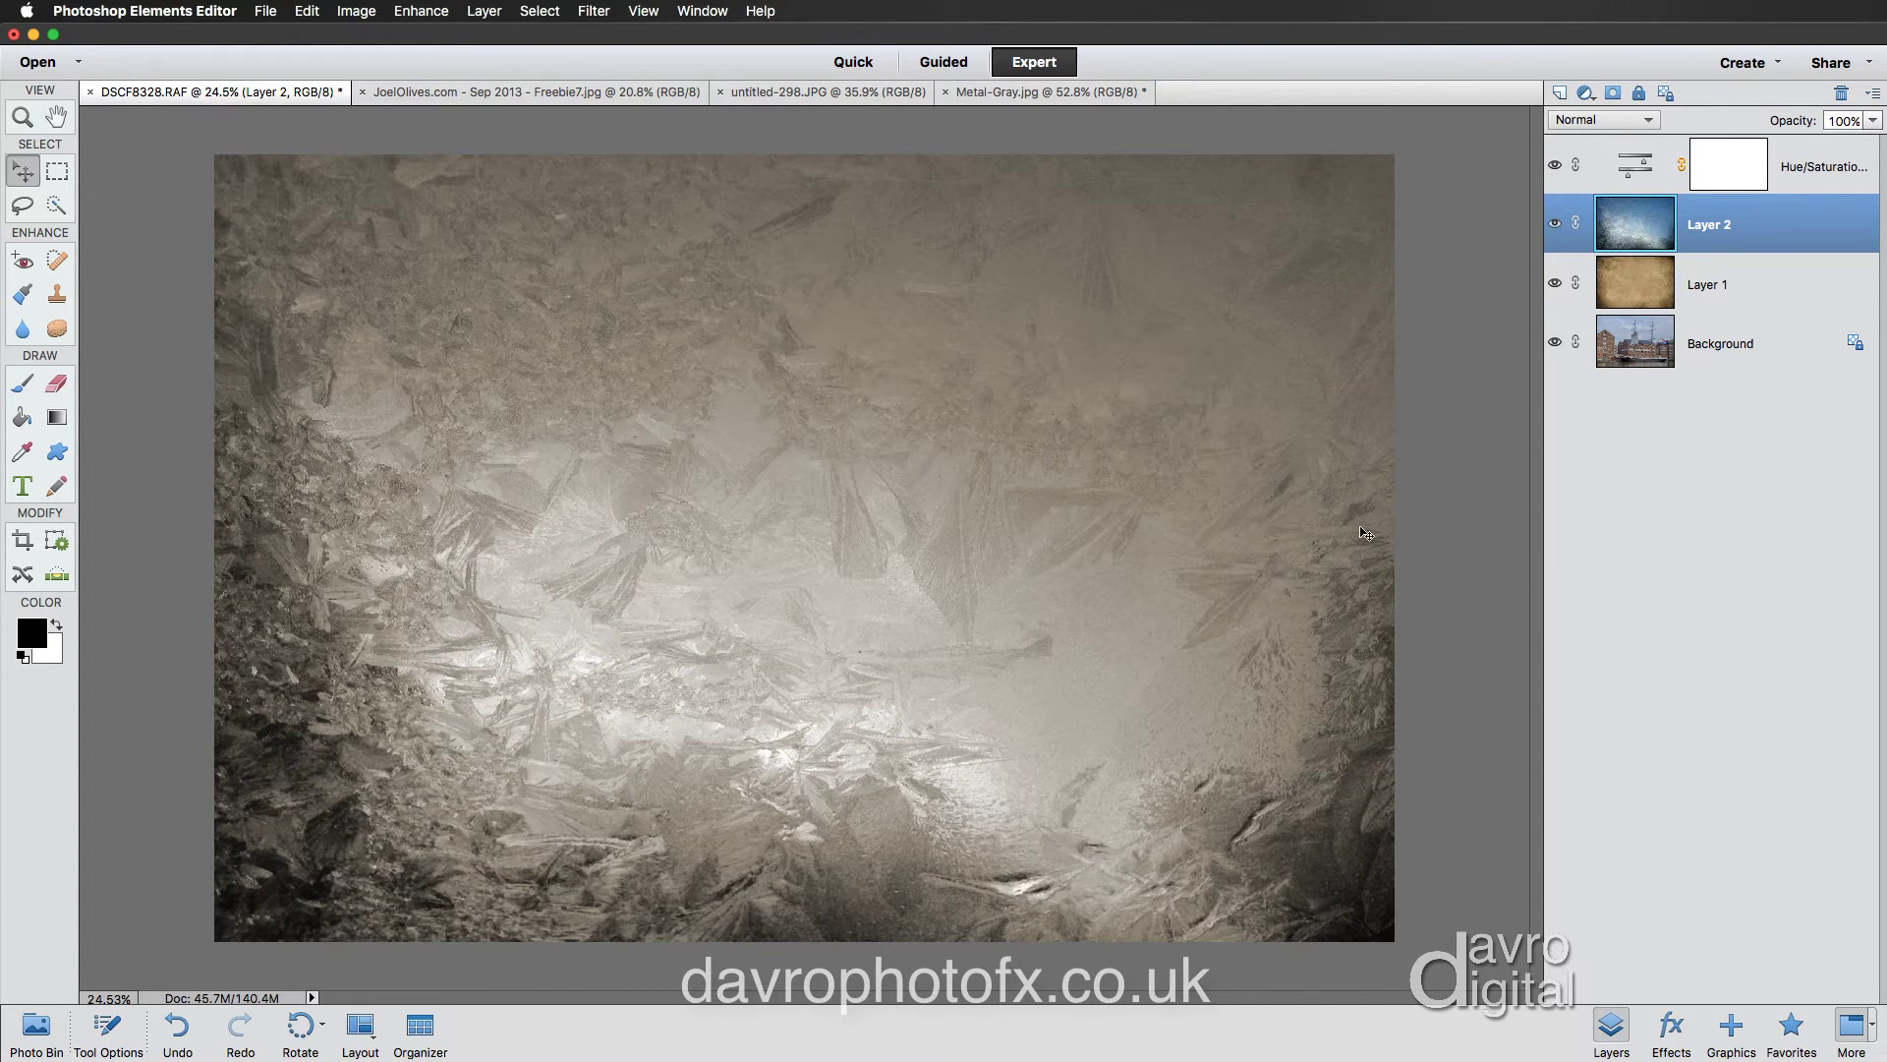
# Set the frost layer to Overlay blending at 76% opacity
pyautogui.click(1606, 121)
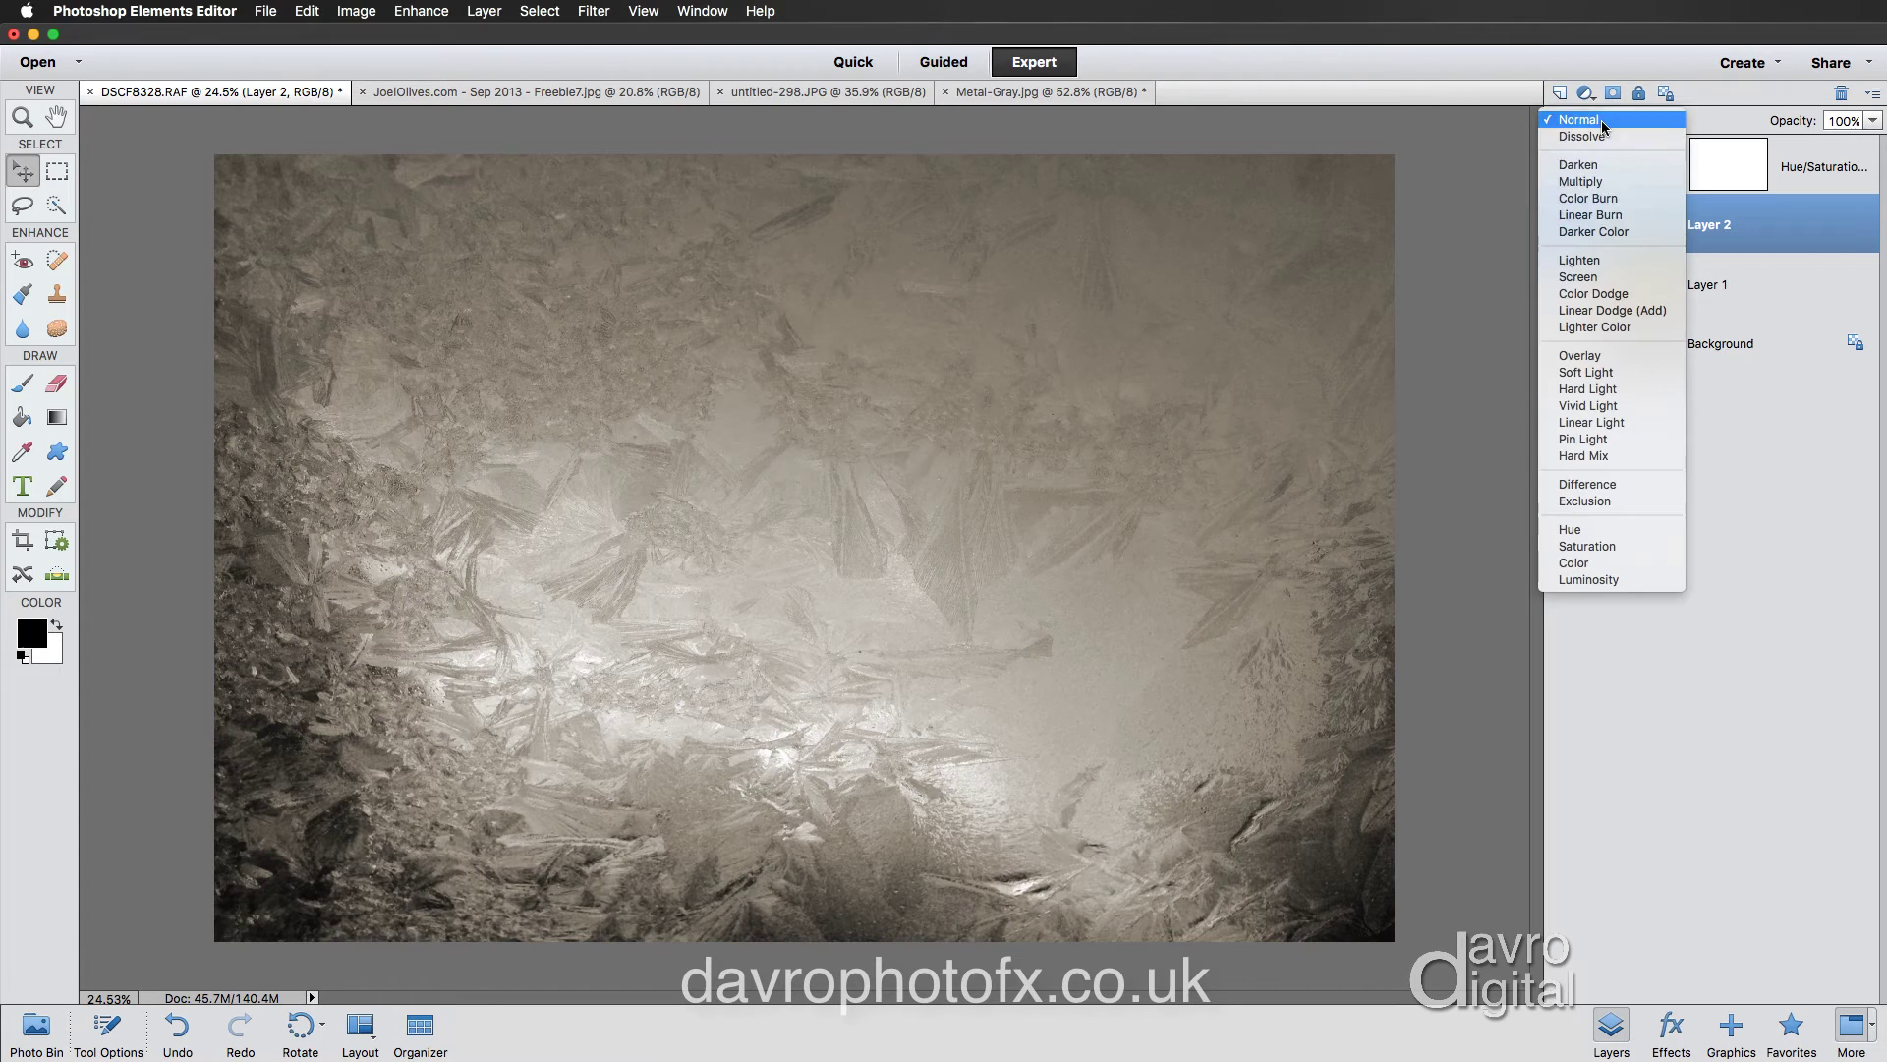
pyautogui.click(1612, 356)
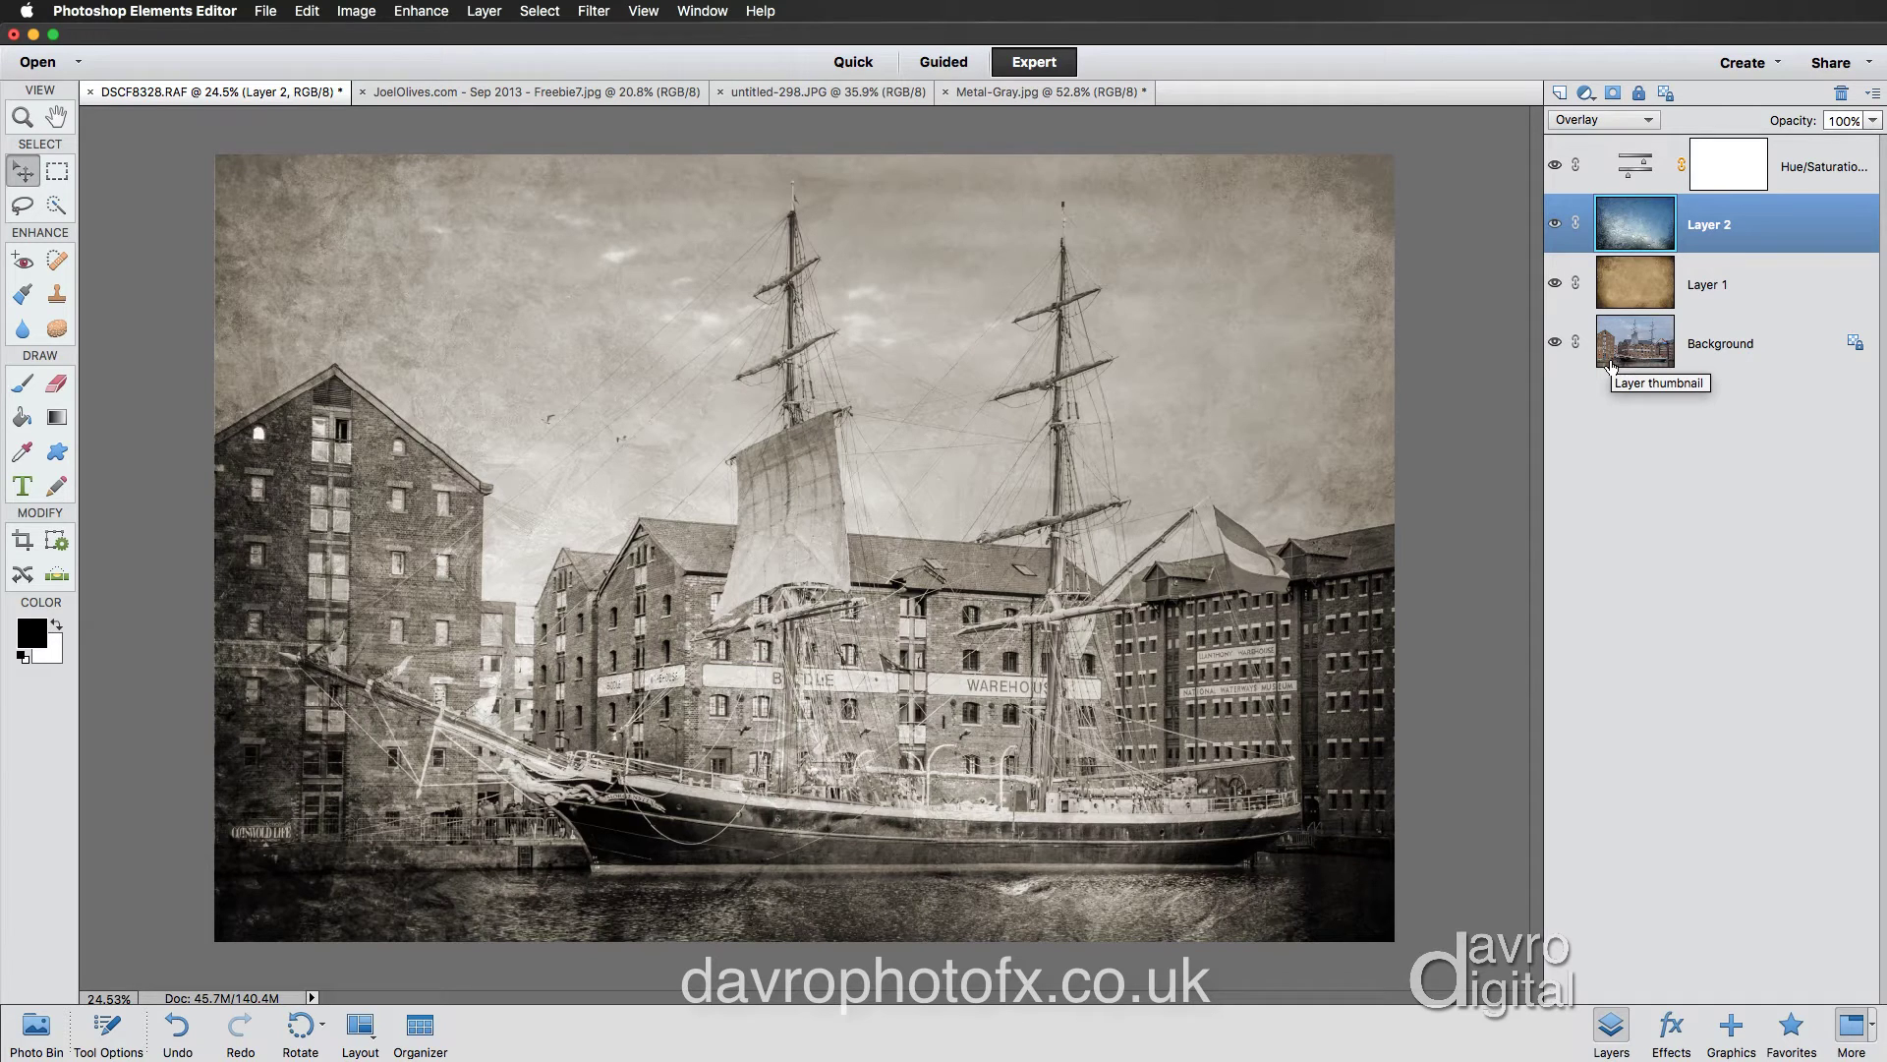
pyautogui.moveTo(1794, 123); pyautogui.dragTo(1771, 124)
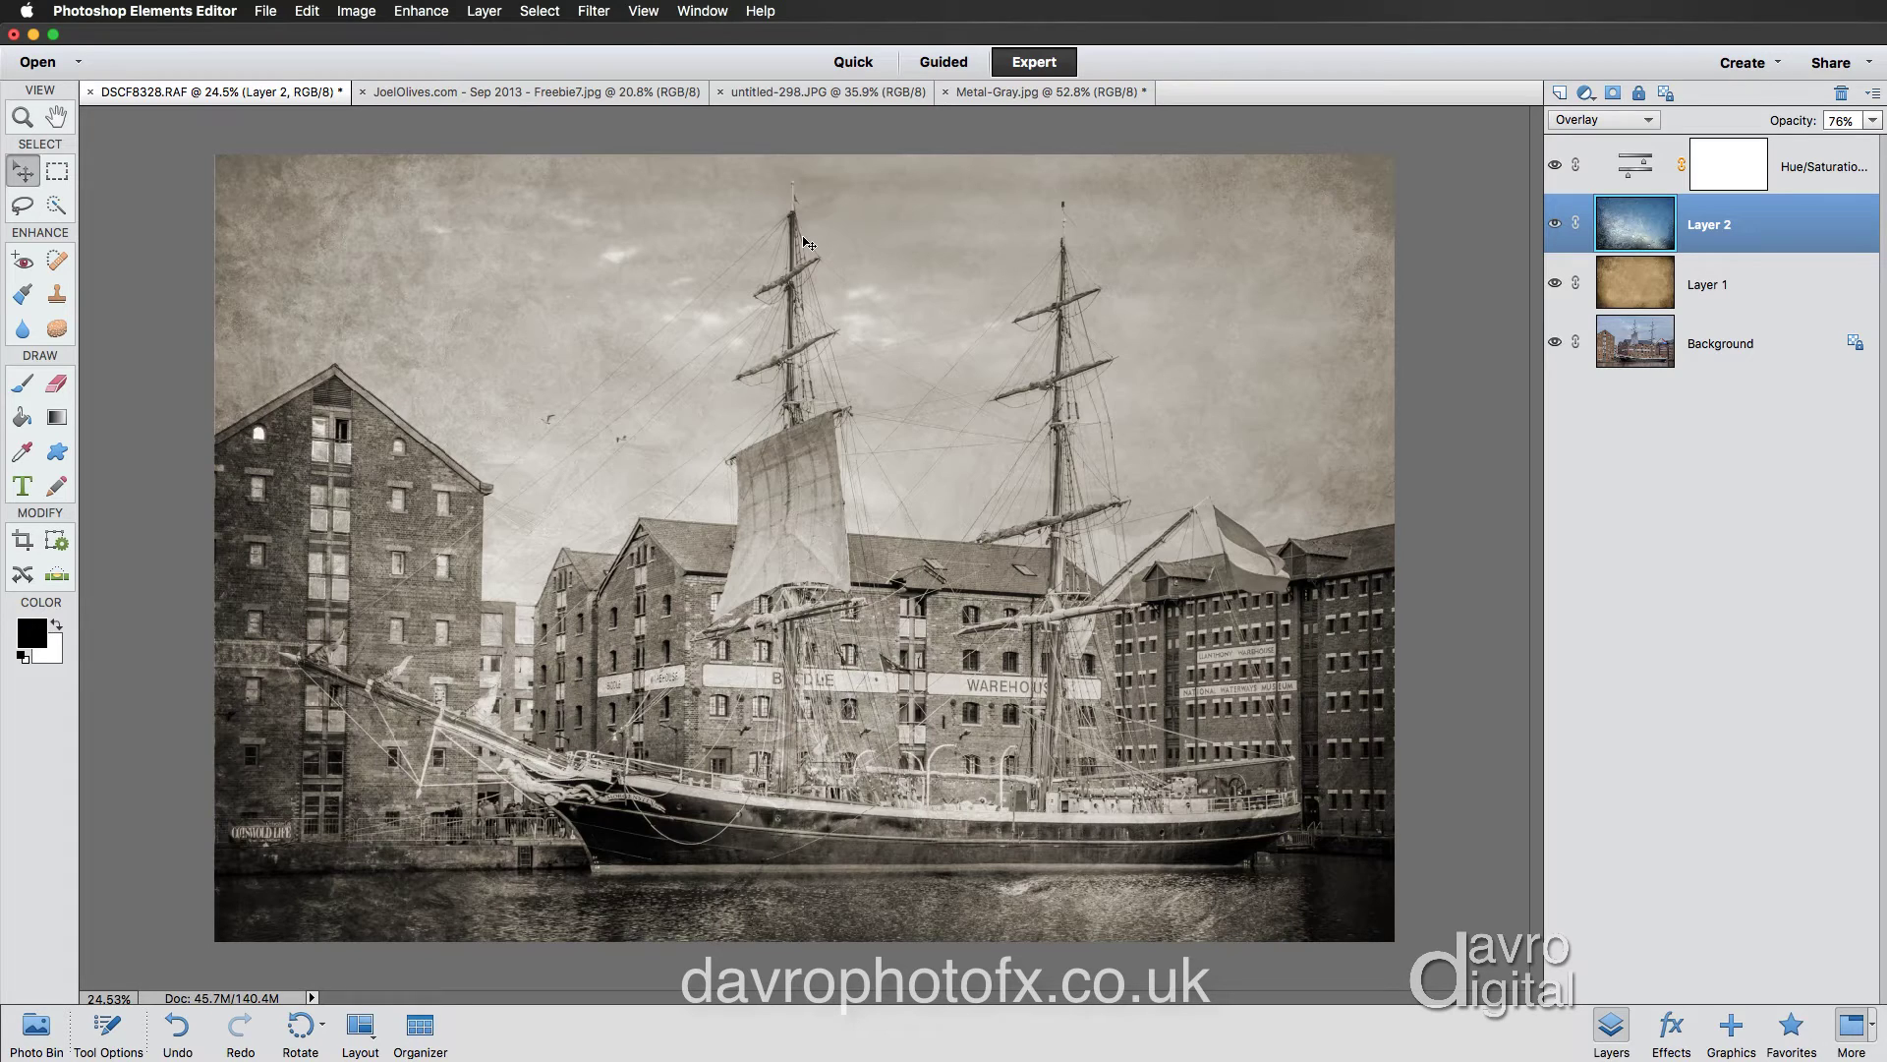
# Flip the frost texture vertically with Free Transform and stretch it back over the photo
pyautogui.press('super+t')
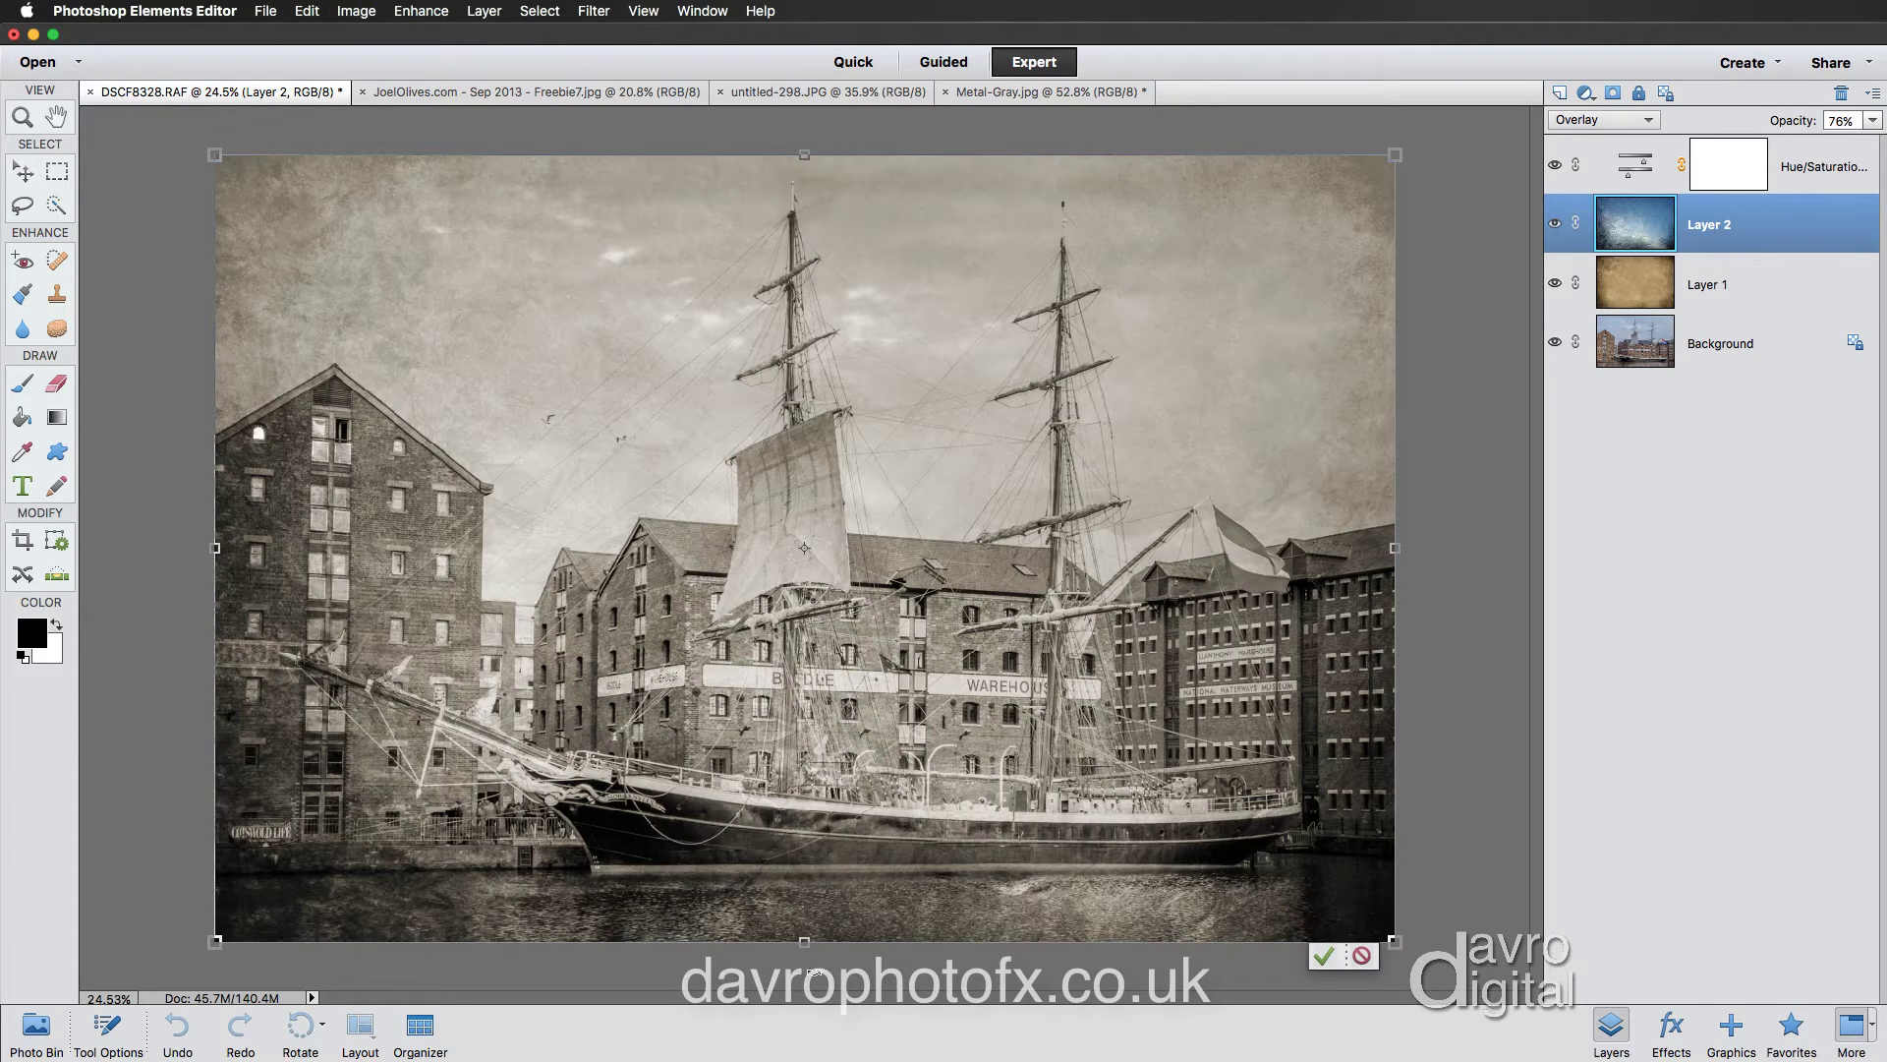
pyautogui.moveTo(808, 941); pyautogui.dragTo(816, 305)
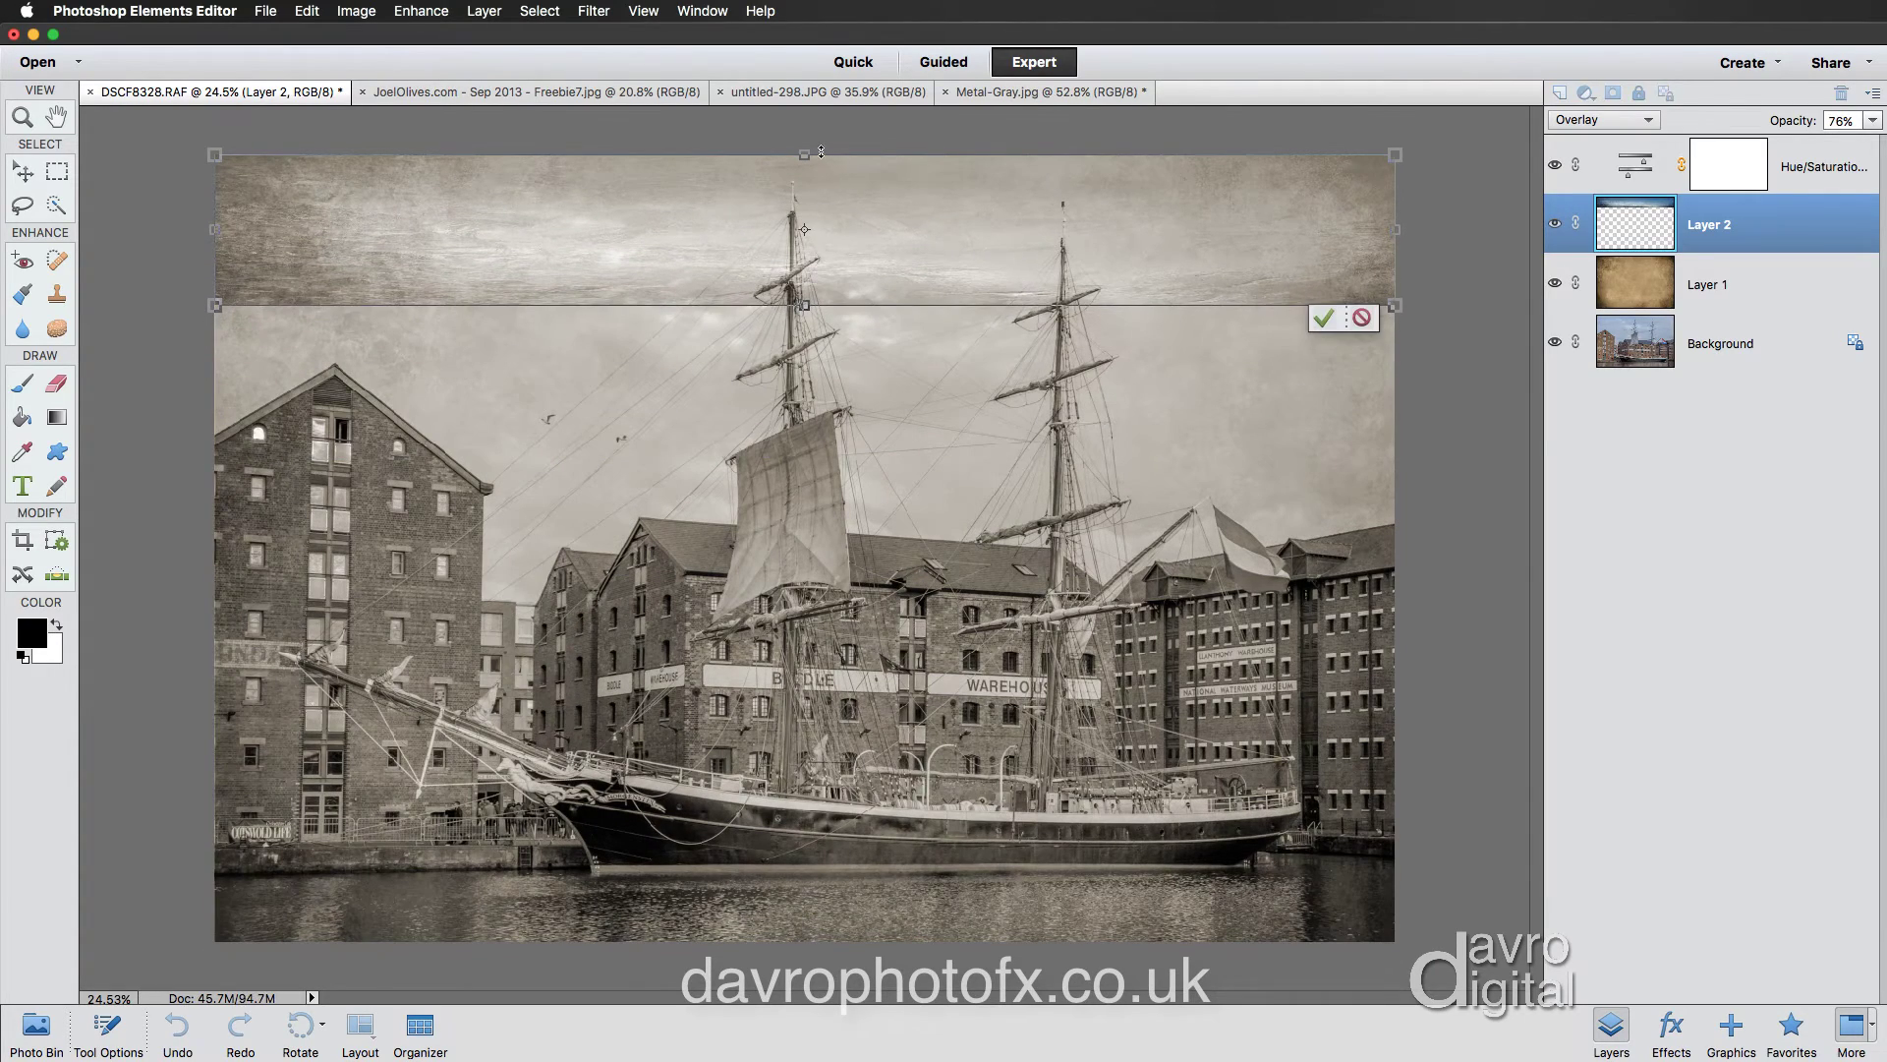
pyautogui.moveTo(808, 153); pyautogui.dragTo(799, 941)
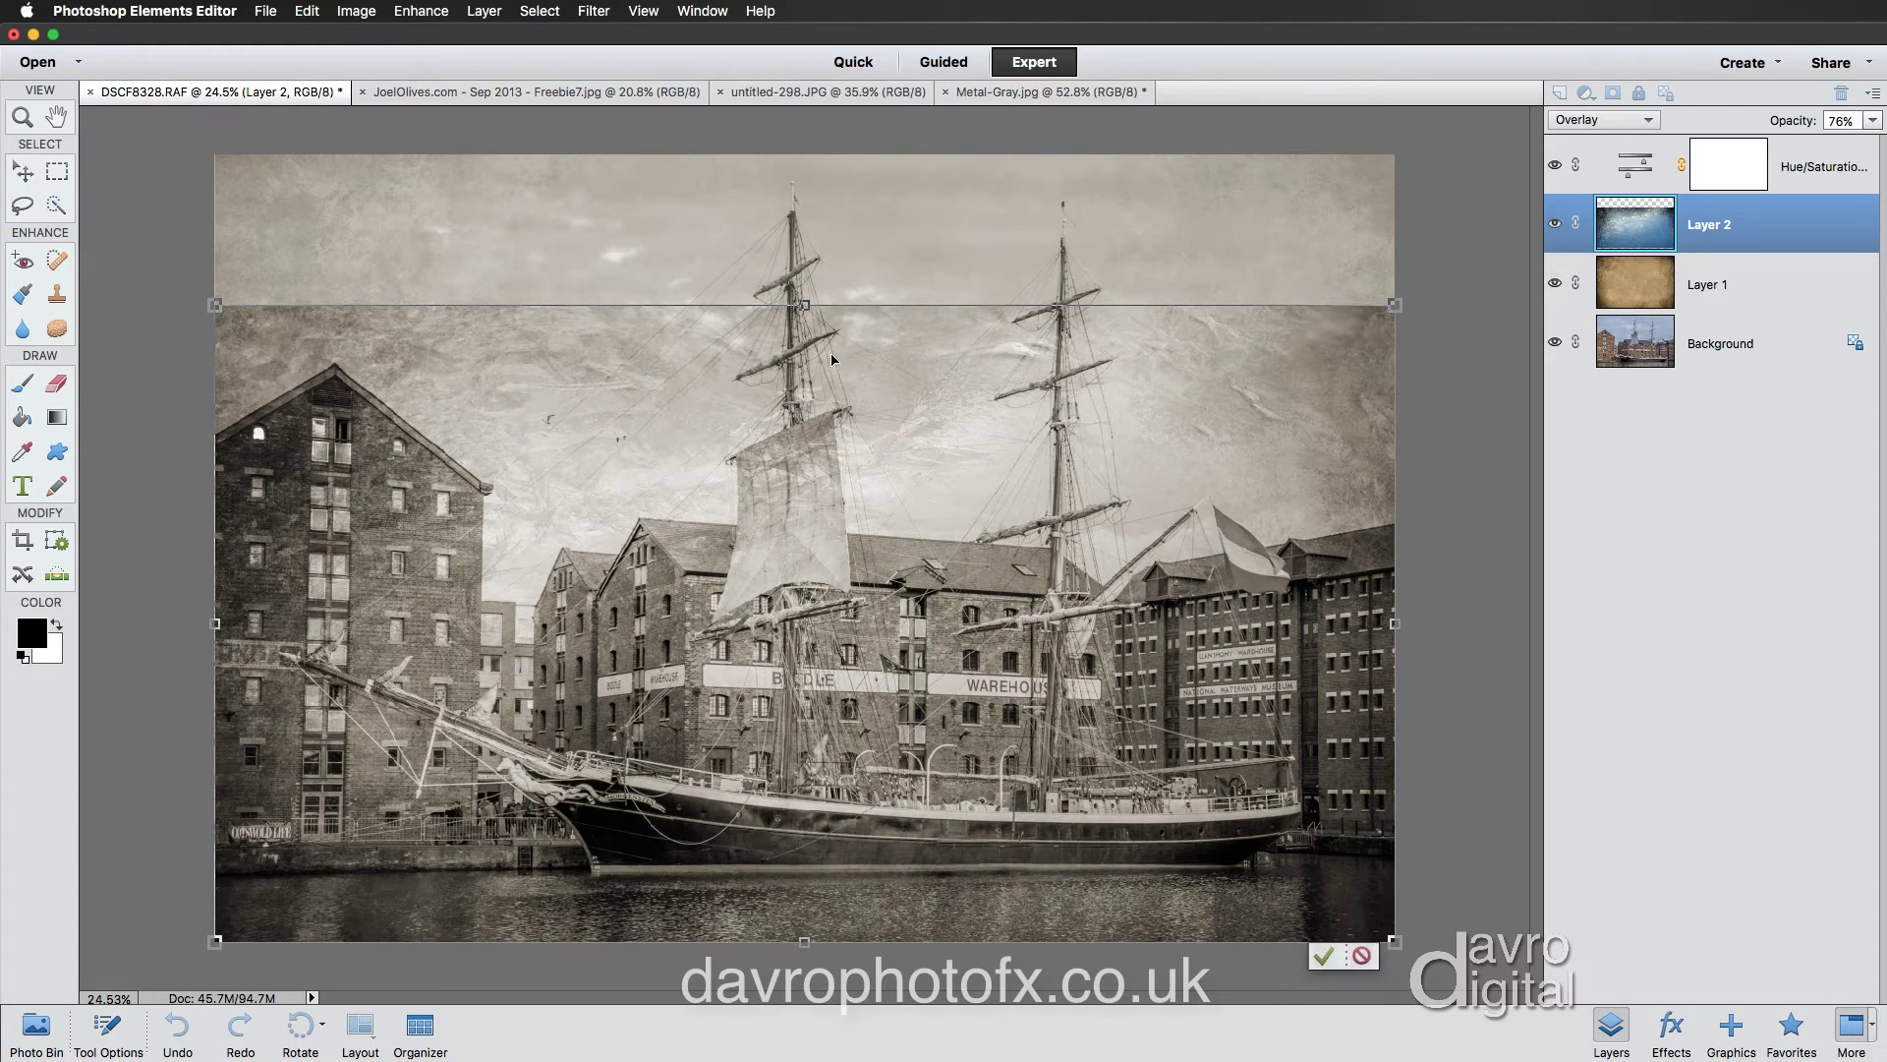
pyautogui.moveTo(806, 302); pyautogui.dragTo(810, 156)
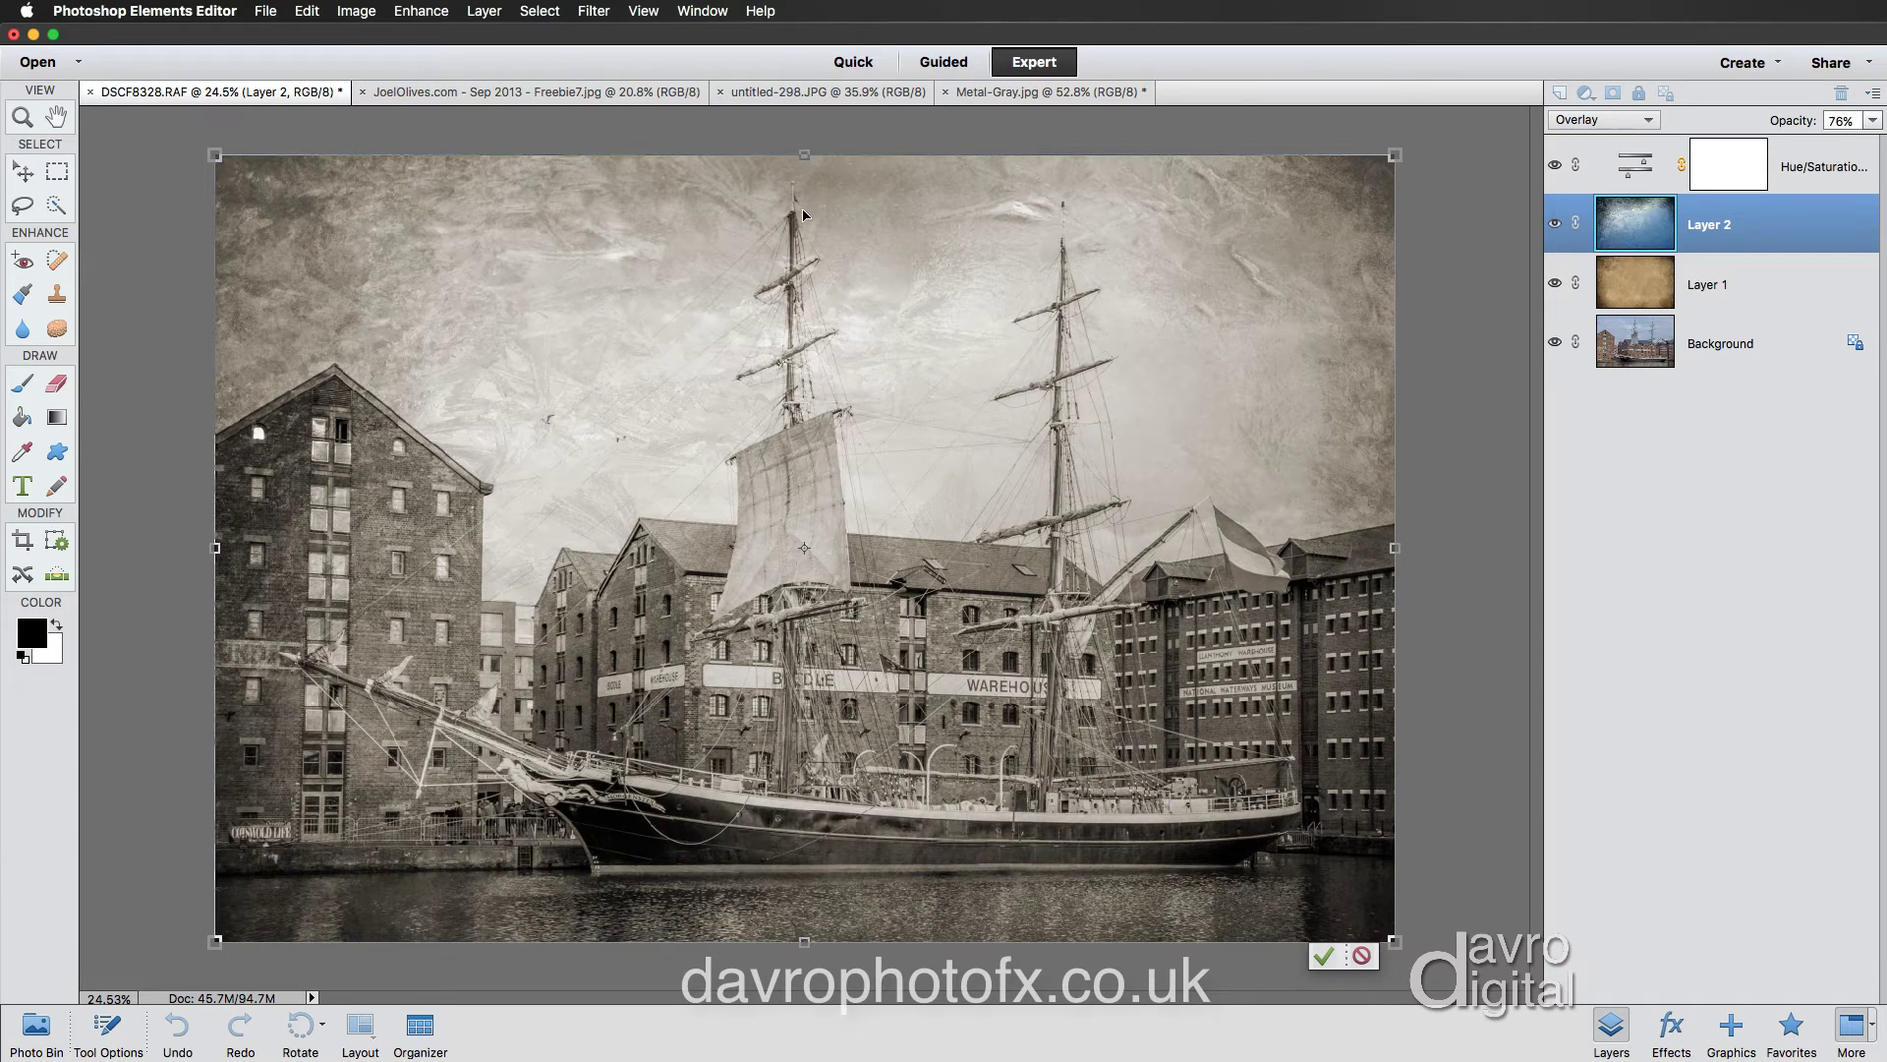
pyautogui.press('Return')
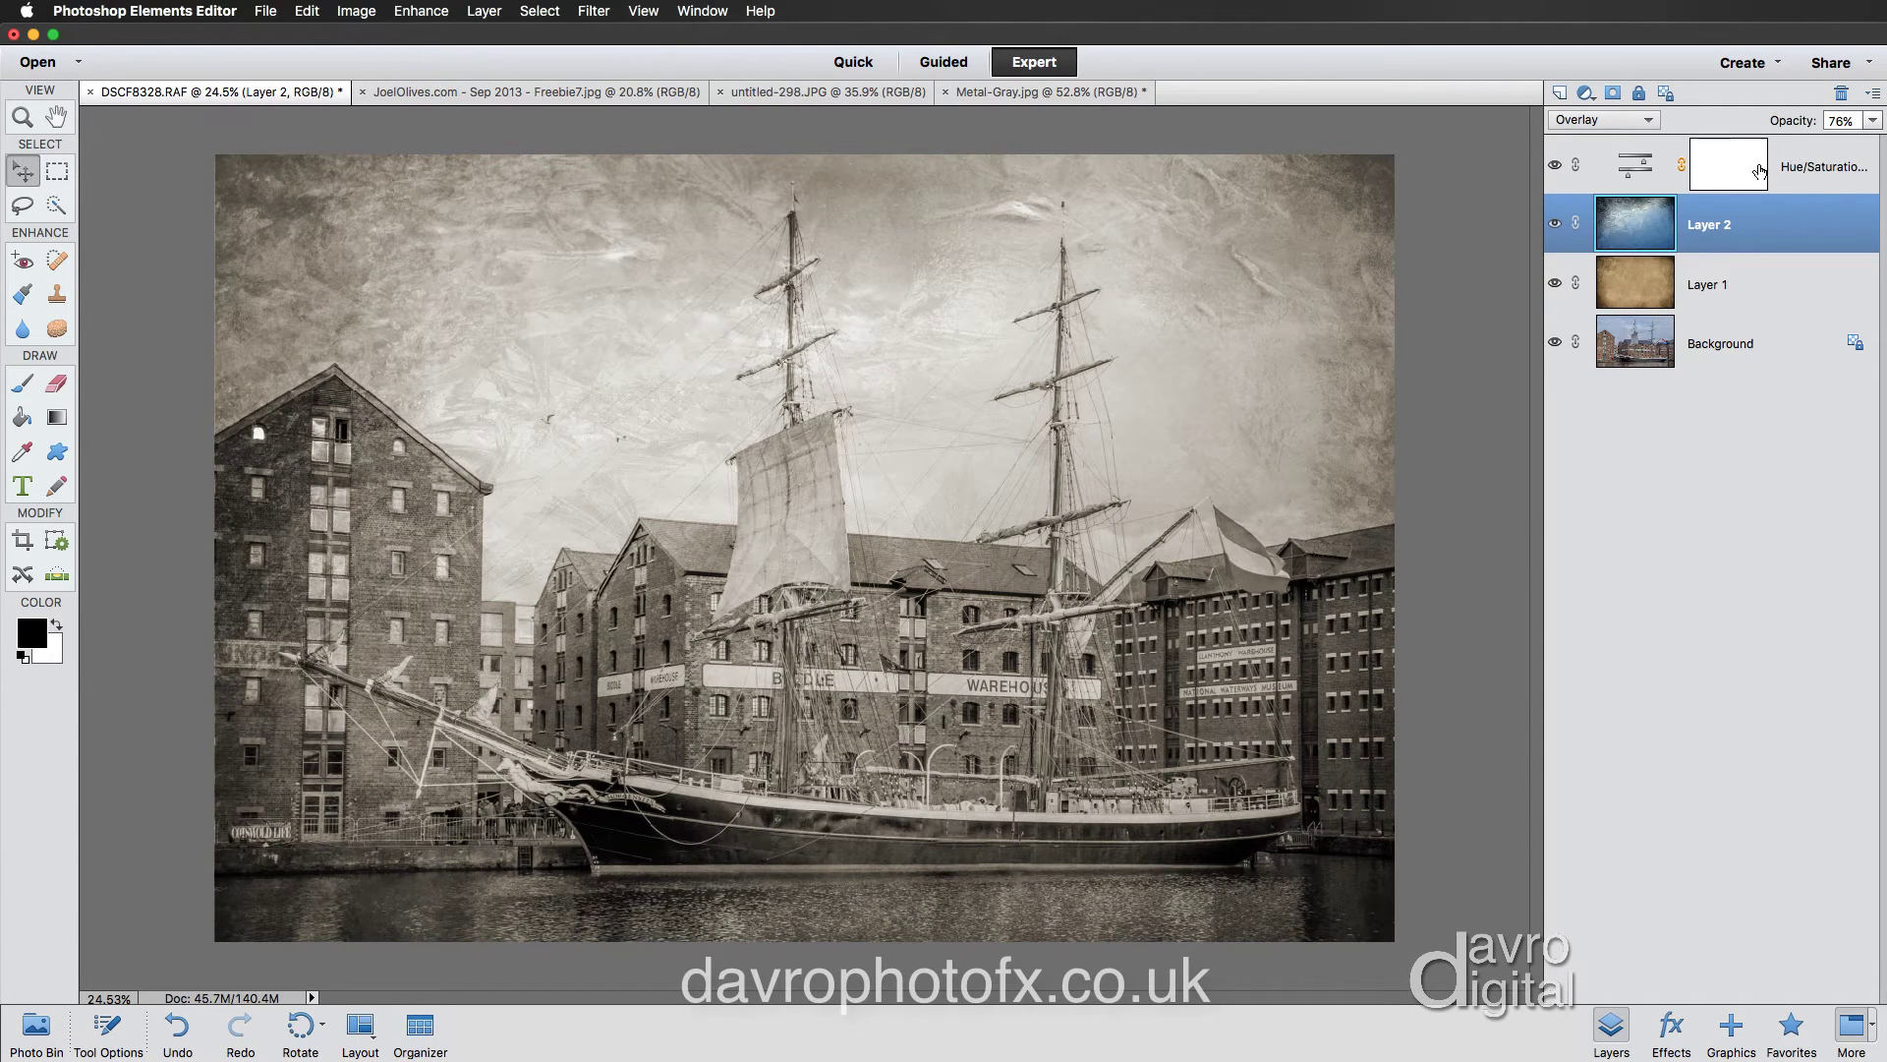
# Set the frost texture on Layer 2 to Soft Light blend mode at 59% opacity
pyautogui.moveTo(1795, 124); pyautogui.dragTo(1783, 125)
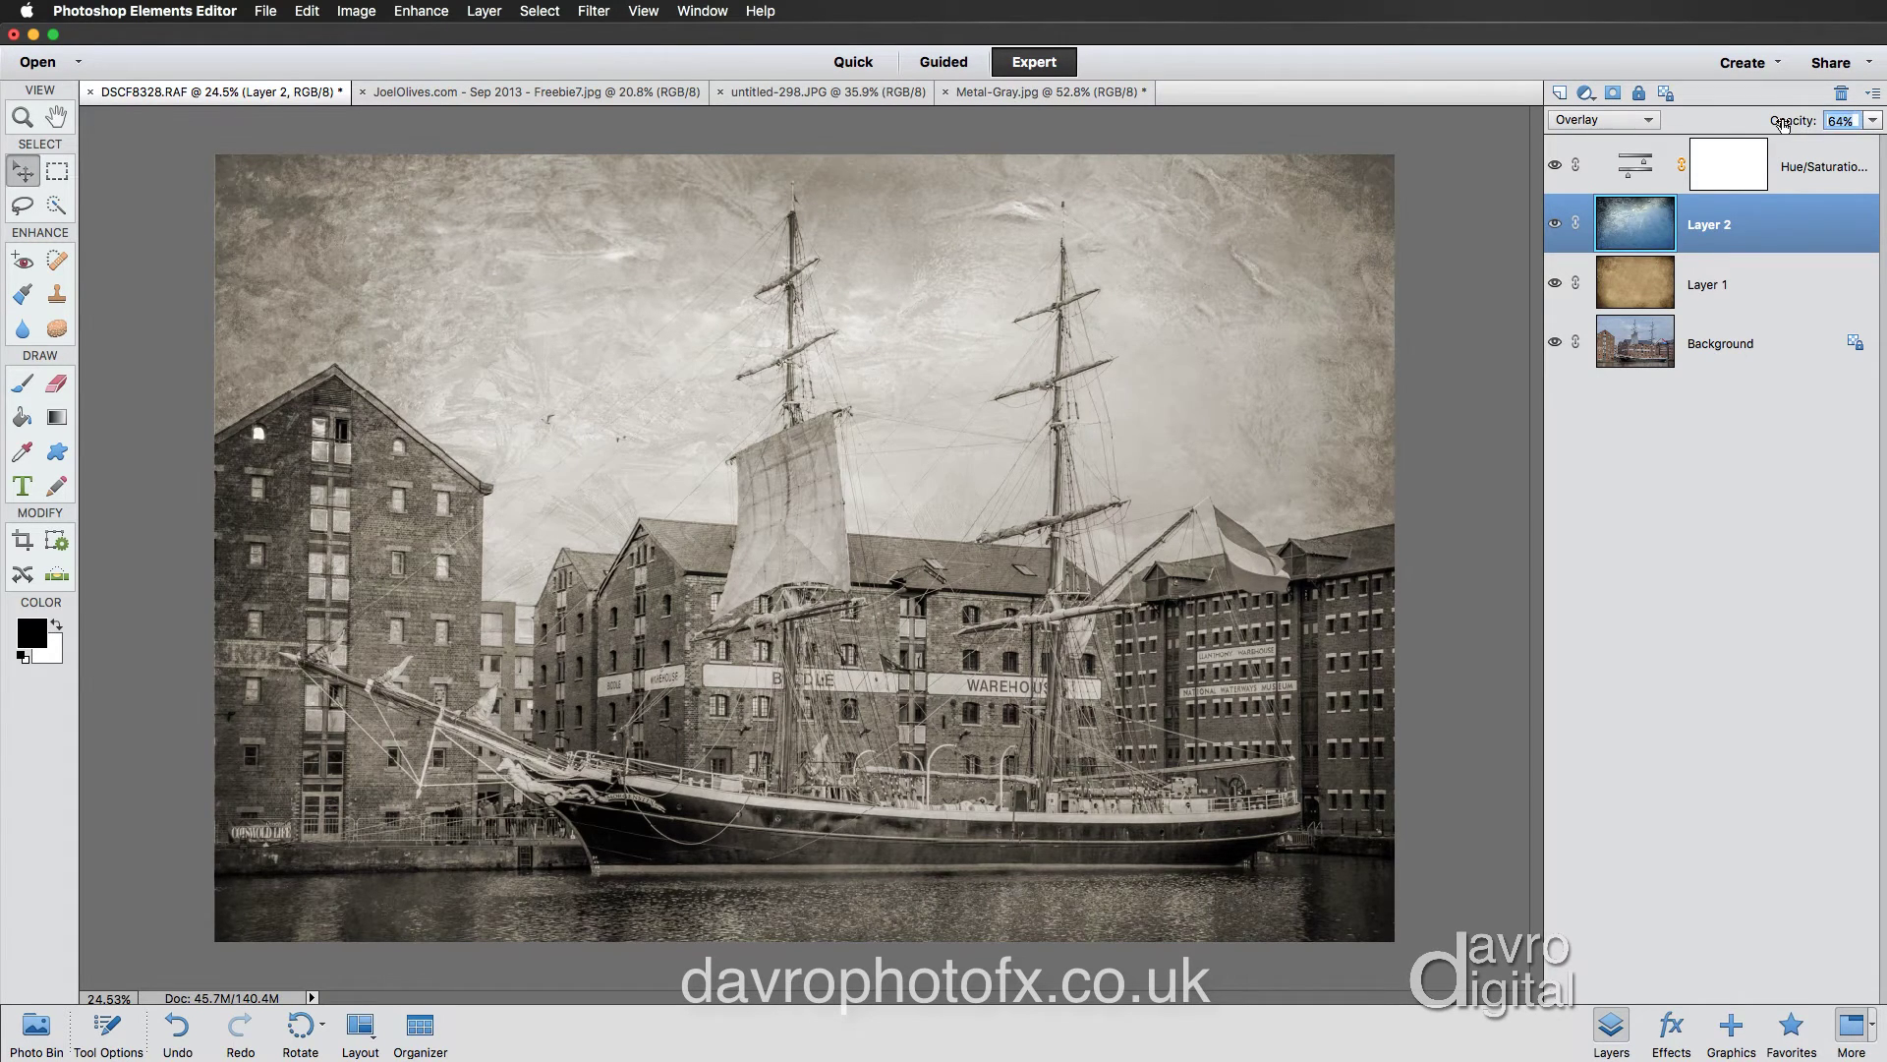
pyautogui.click(1621, 120)
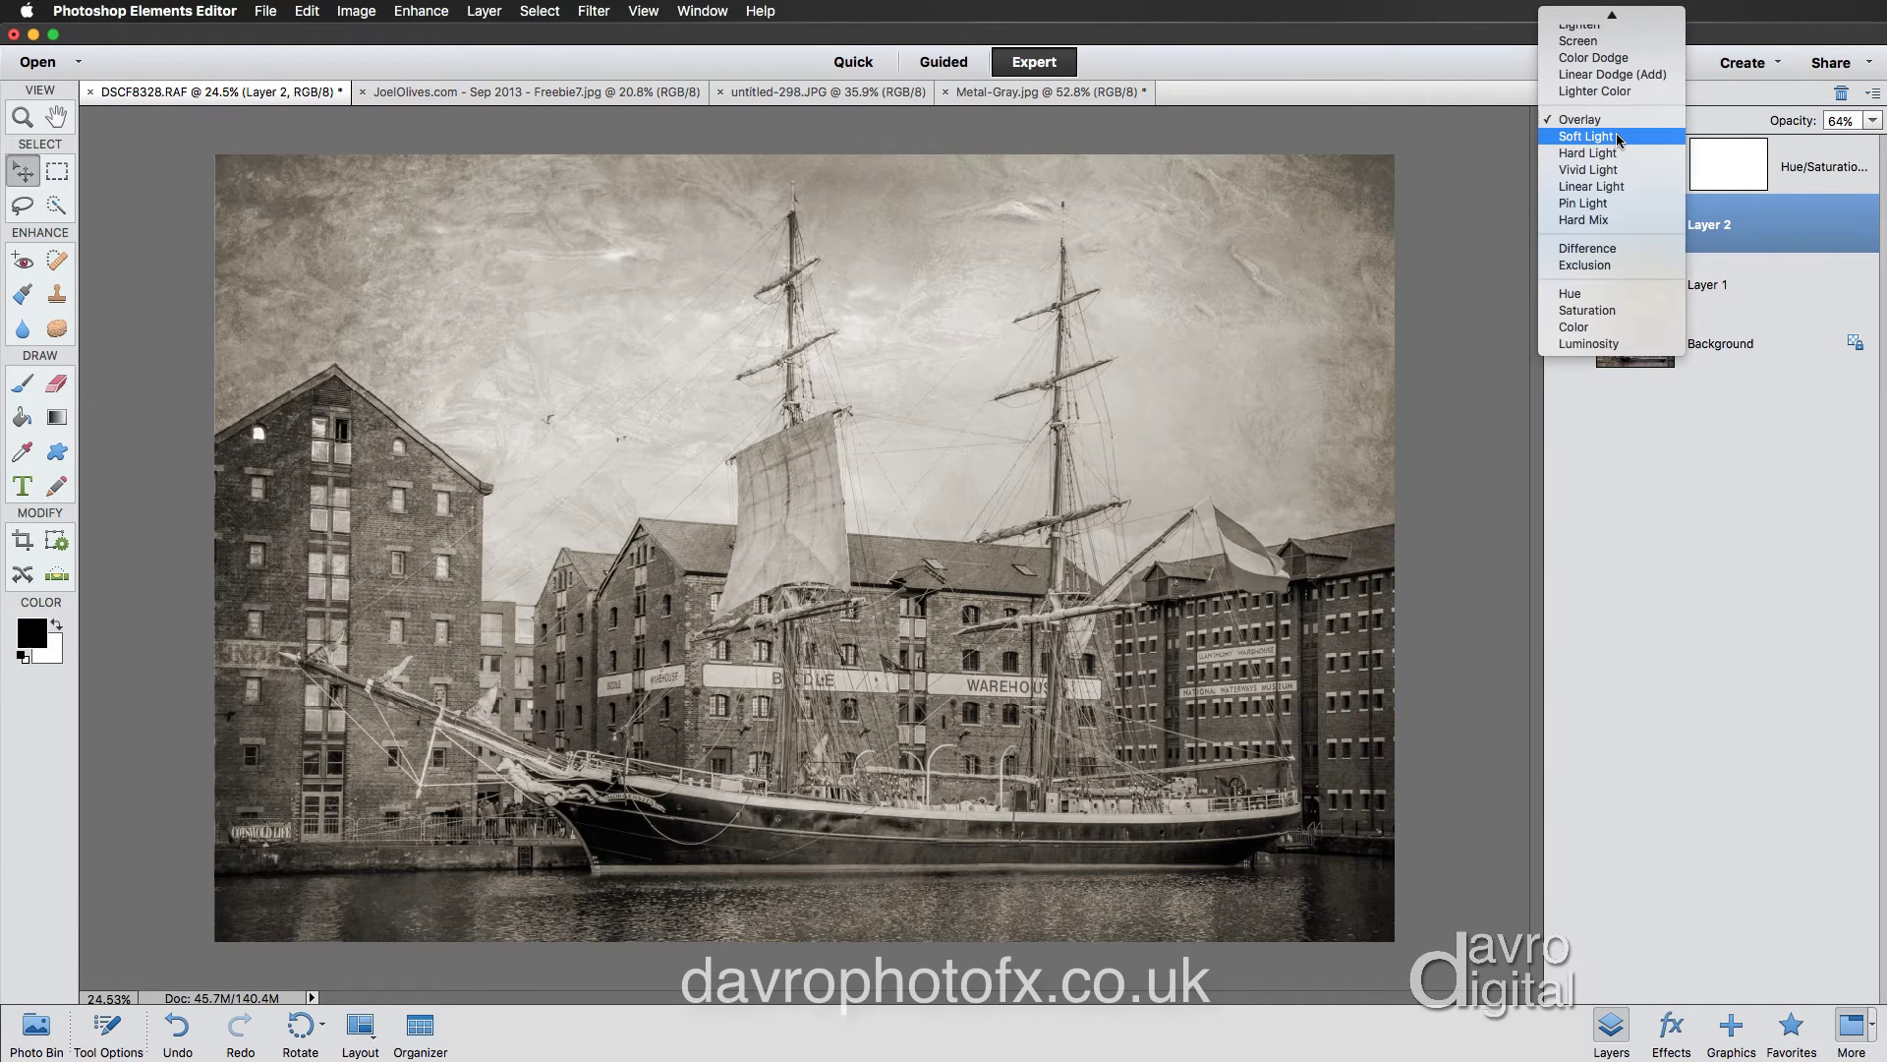
pyautogui.click(1618, 137)
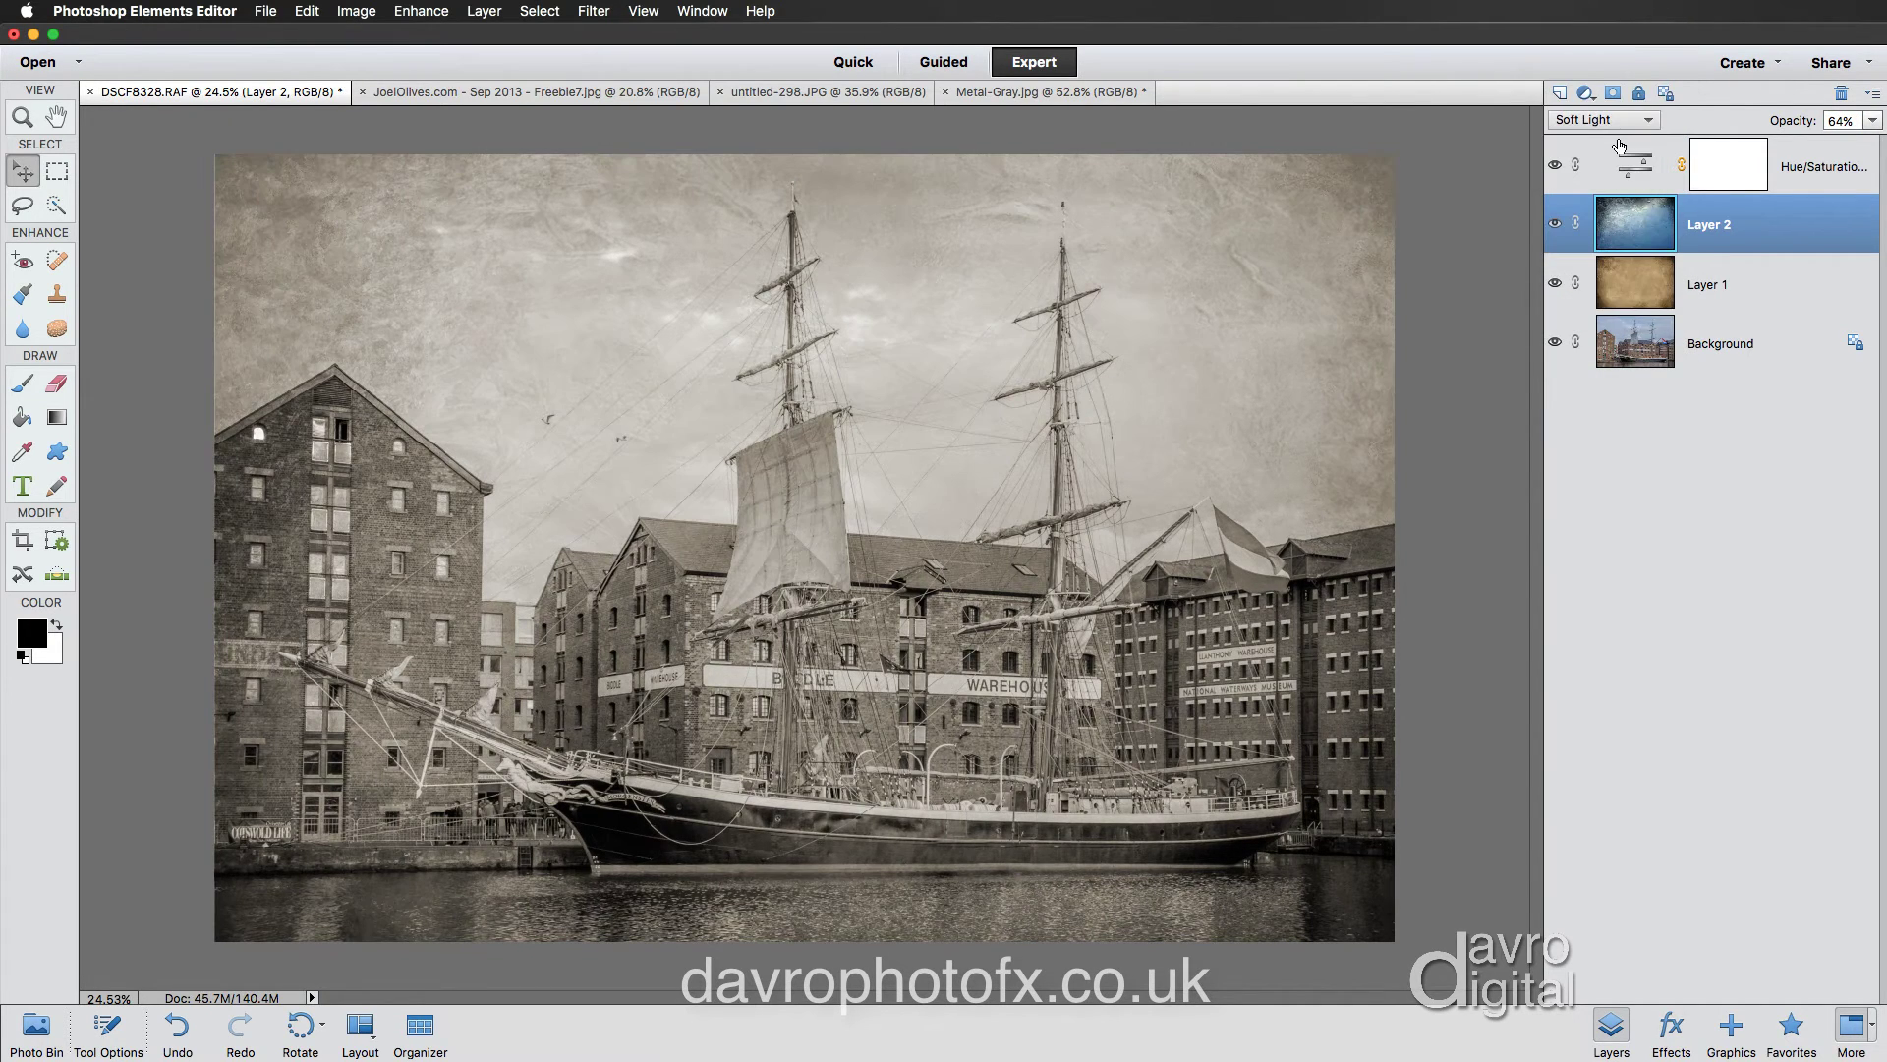
pyautogui.moveTo(1788, 120); pyautogui.dragTo(1785, 120)
pyautogui.moveTo(1784, 120); pyautogui.dragTo(1782, 133)
# Move the Hue/Saturation layer below Layer 2, then switch to the Metal-Gray.jpg document
pyautogui.click(1635, 171)
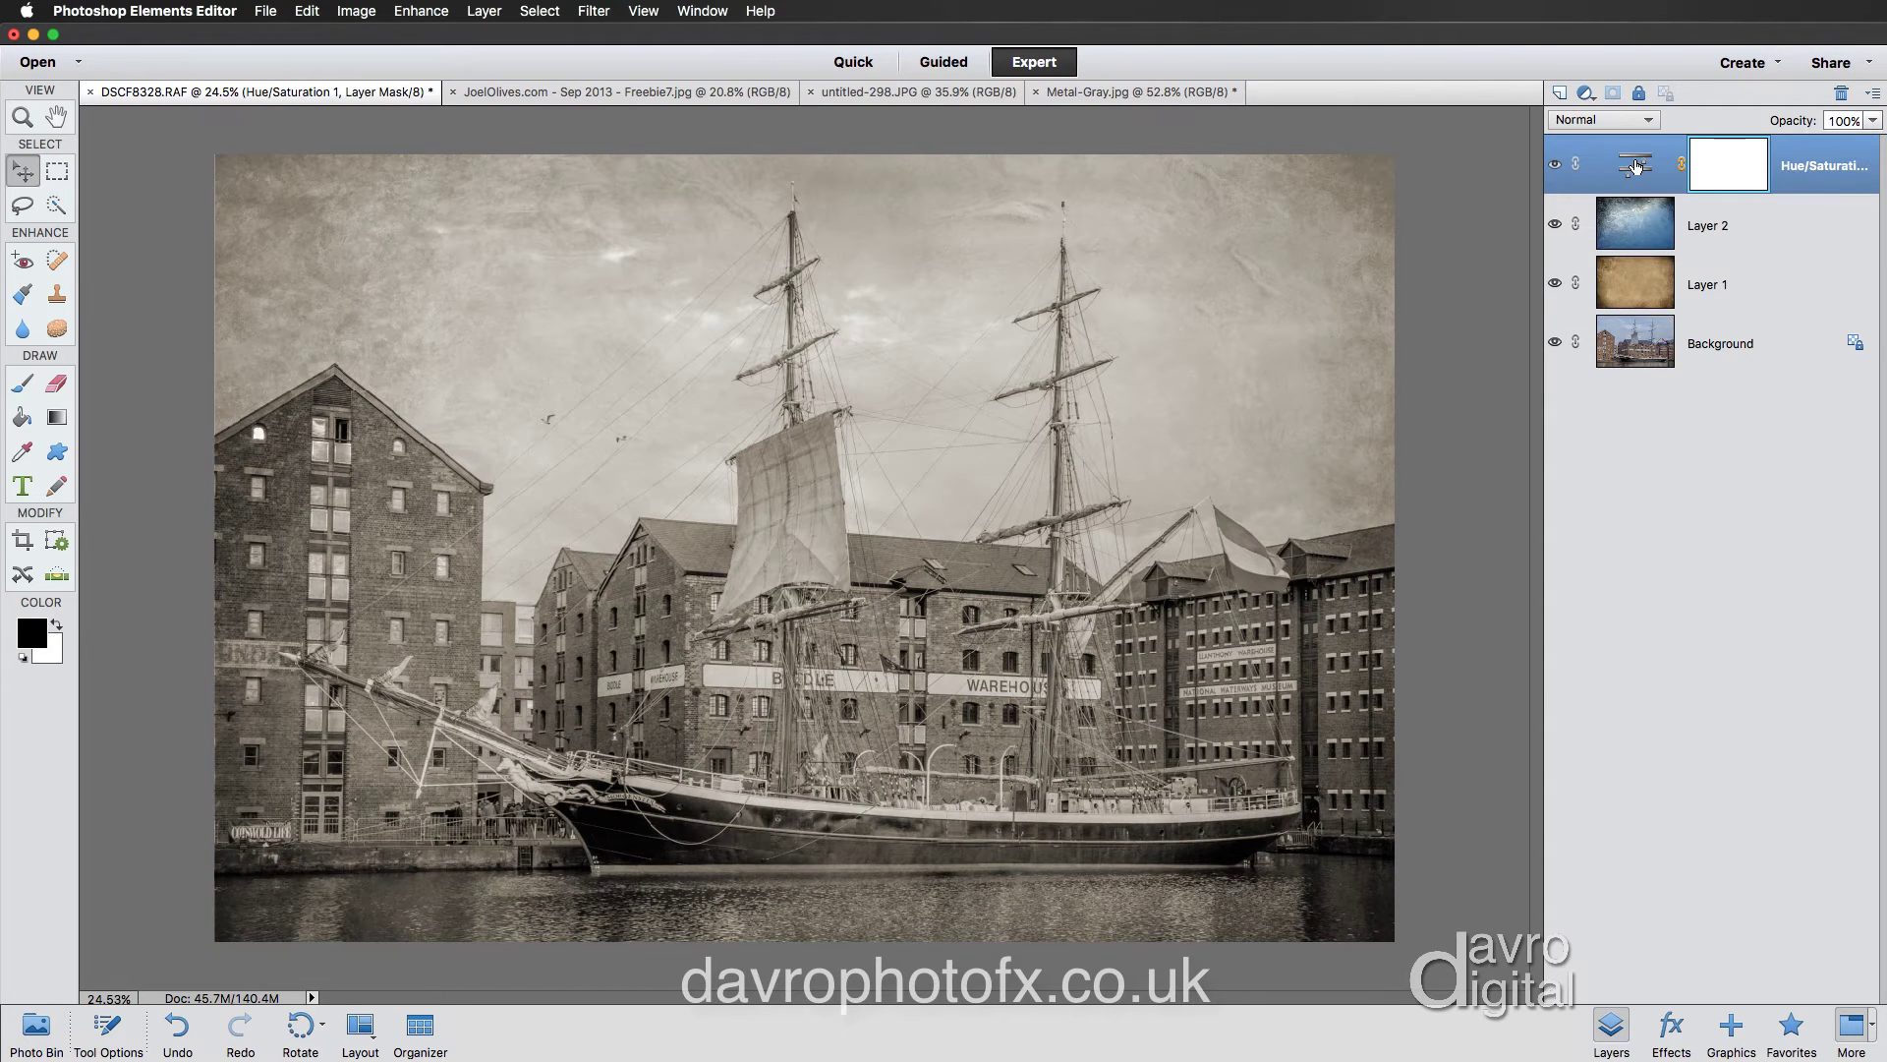
pyautogui.moveTo(1634, 165); pyautogui.dragTo(1654, 263)
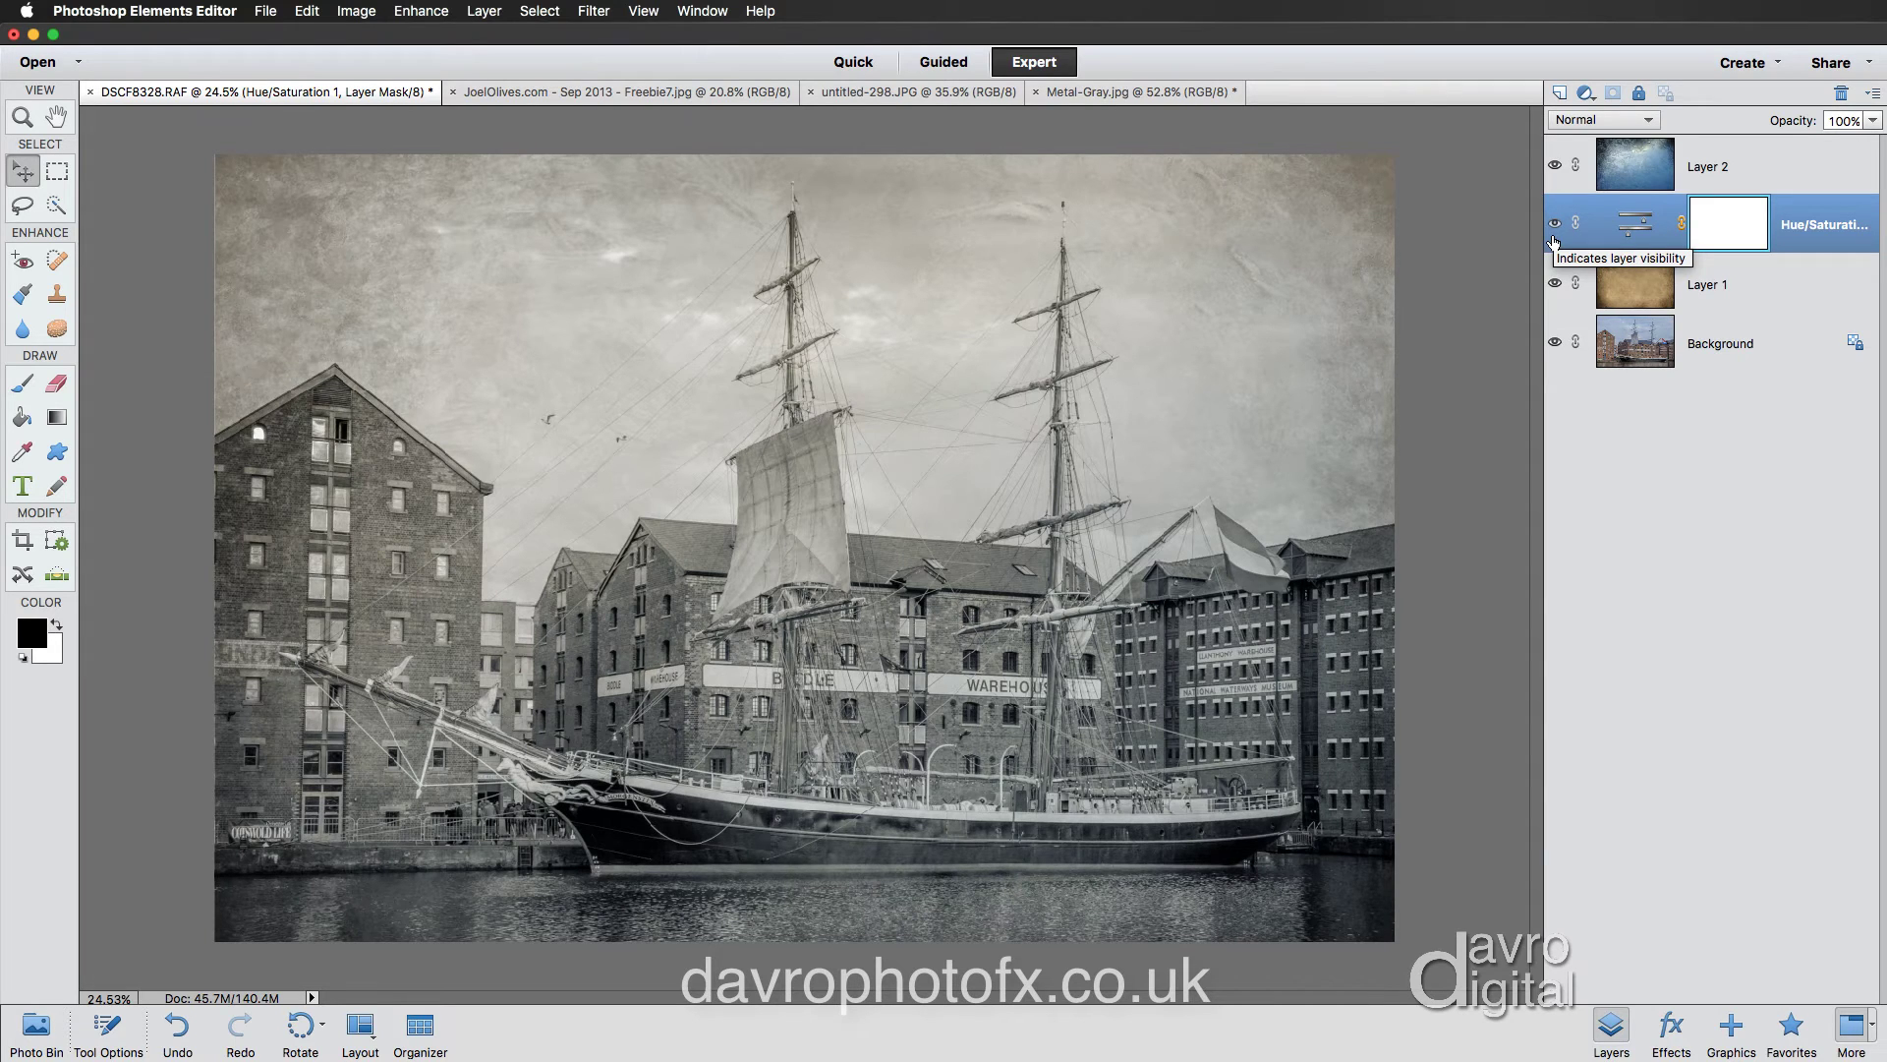
pyautogui.click(1127, 95)
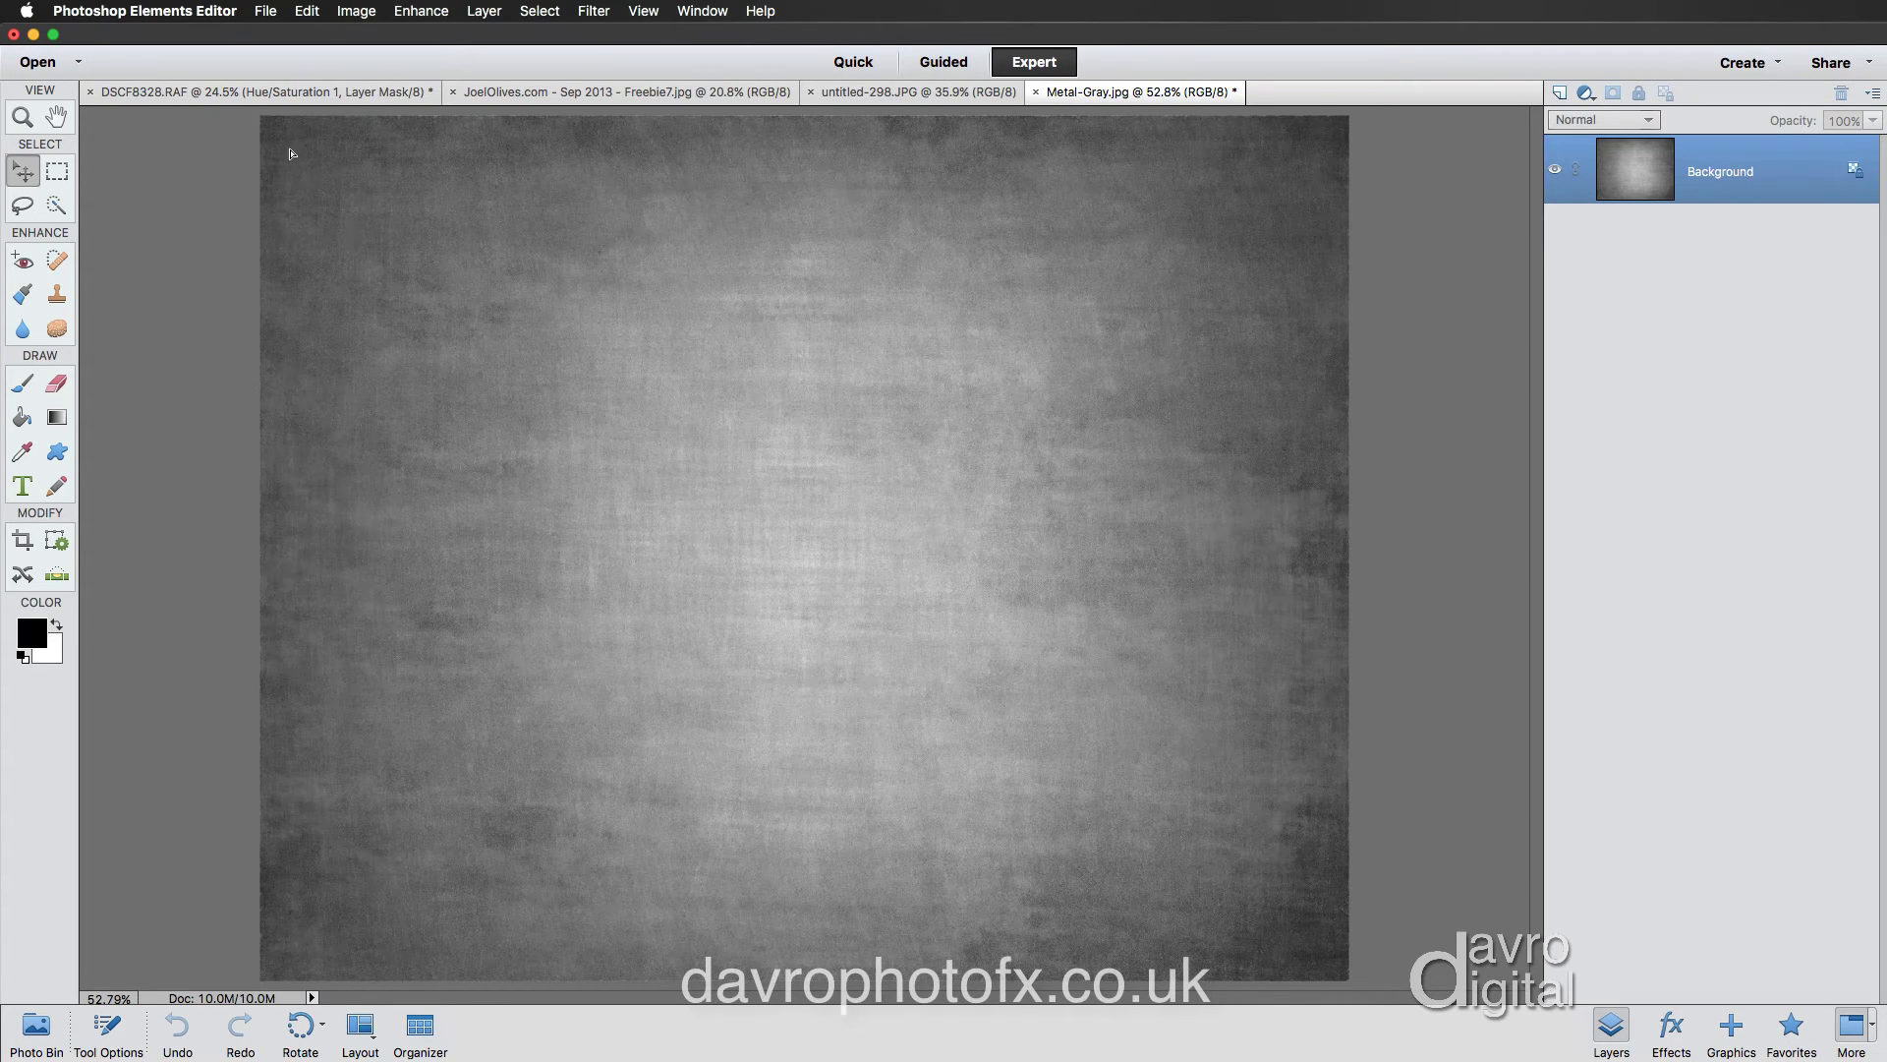
# Paste the Metal-Gray texture into DSCF8328.RAF as Layer 3, stretched to fill the whole canvas
pyautogui.click(281, 96)
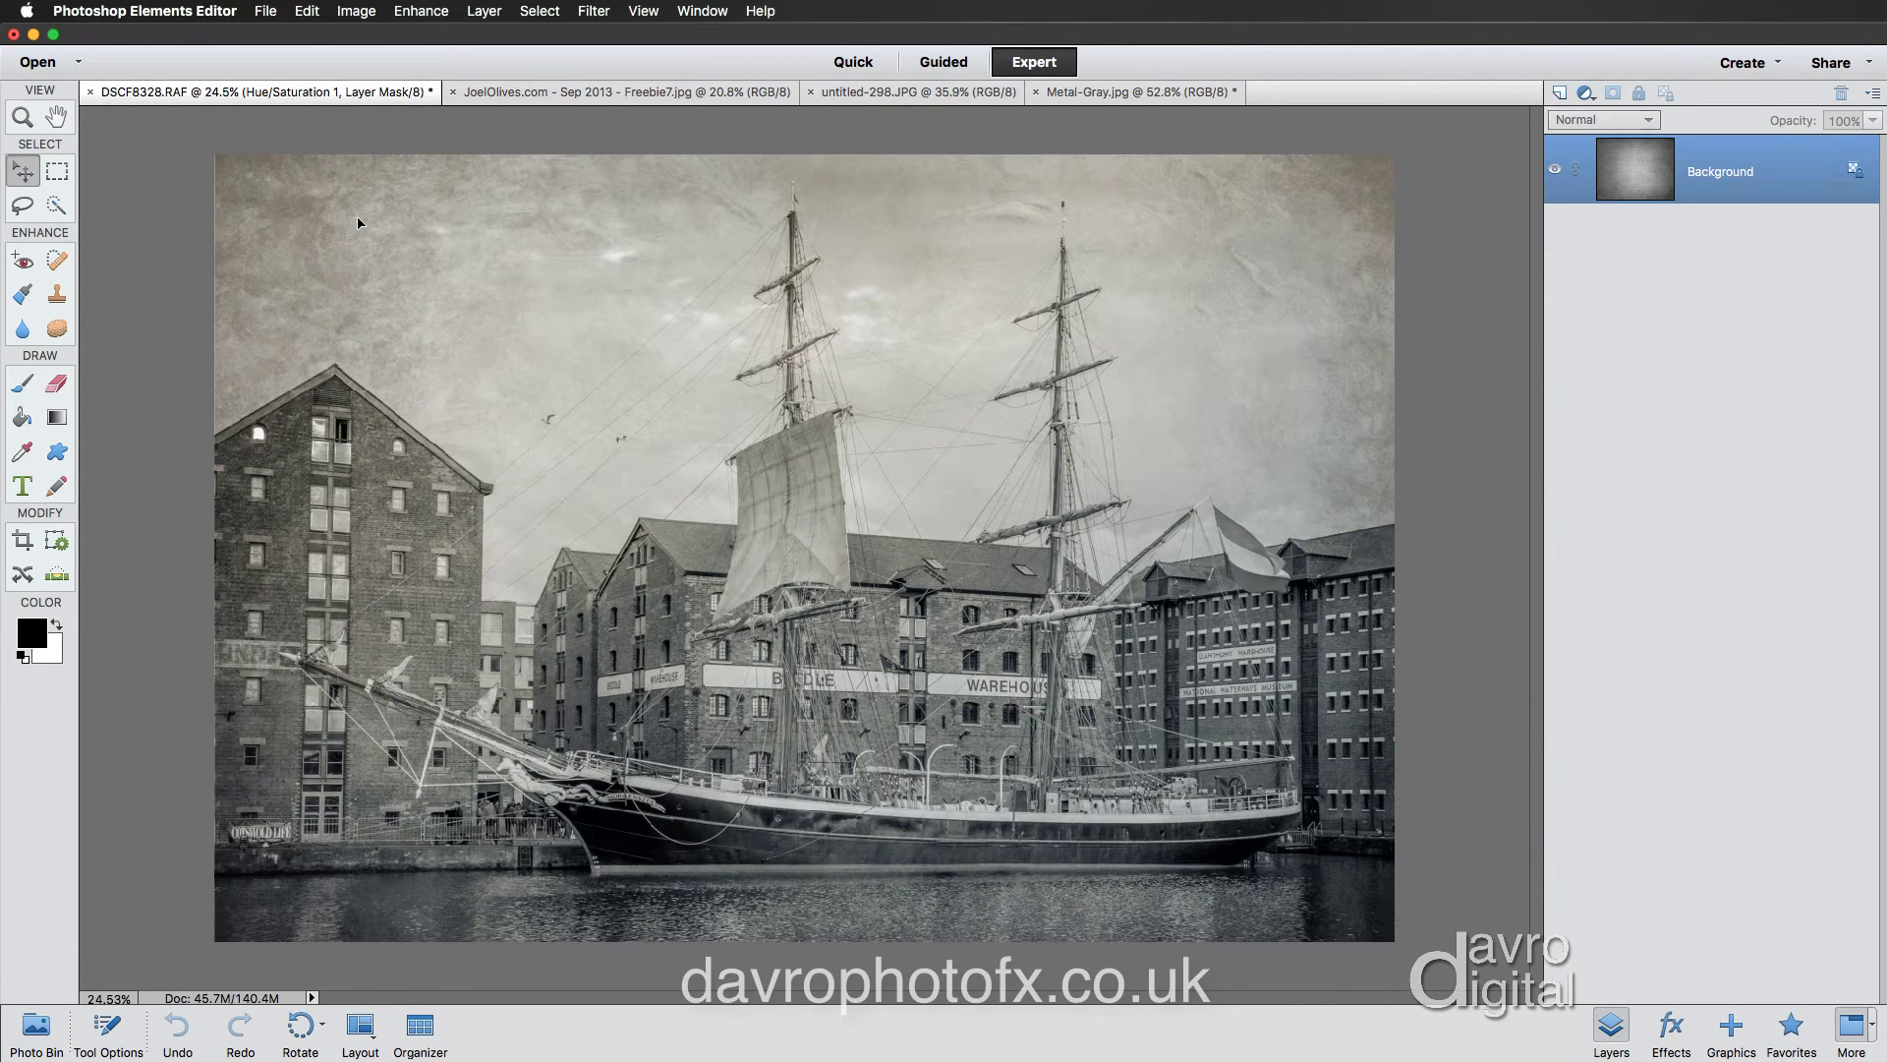
pyautogui.press('super+v')
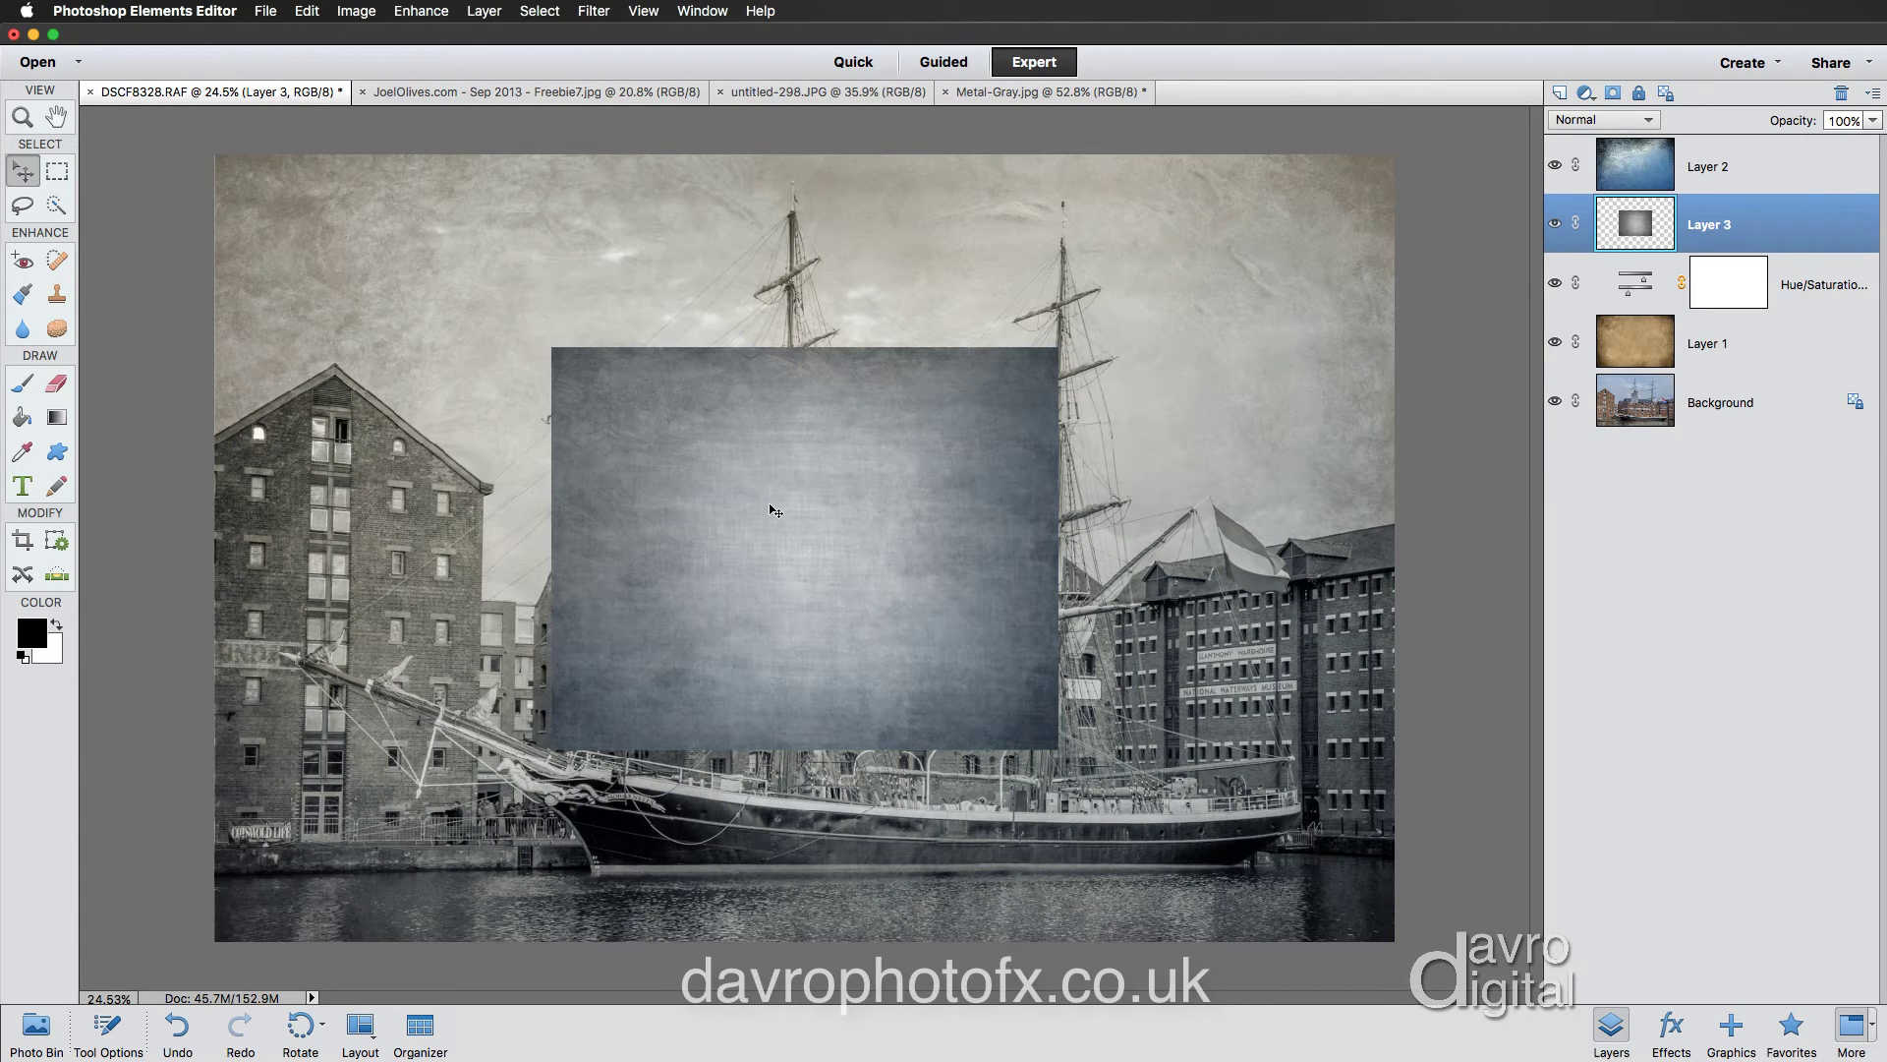
pyautogui.press('super+t')
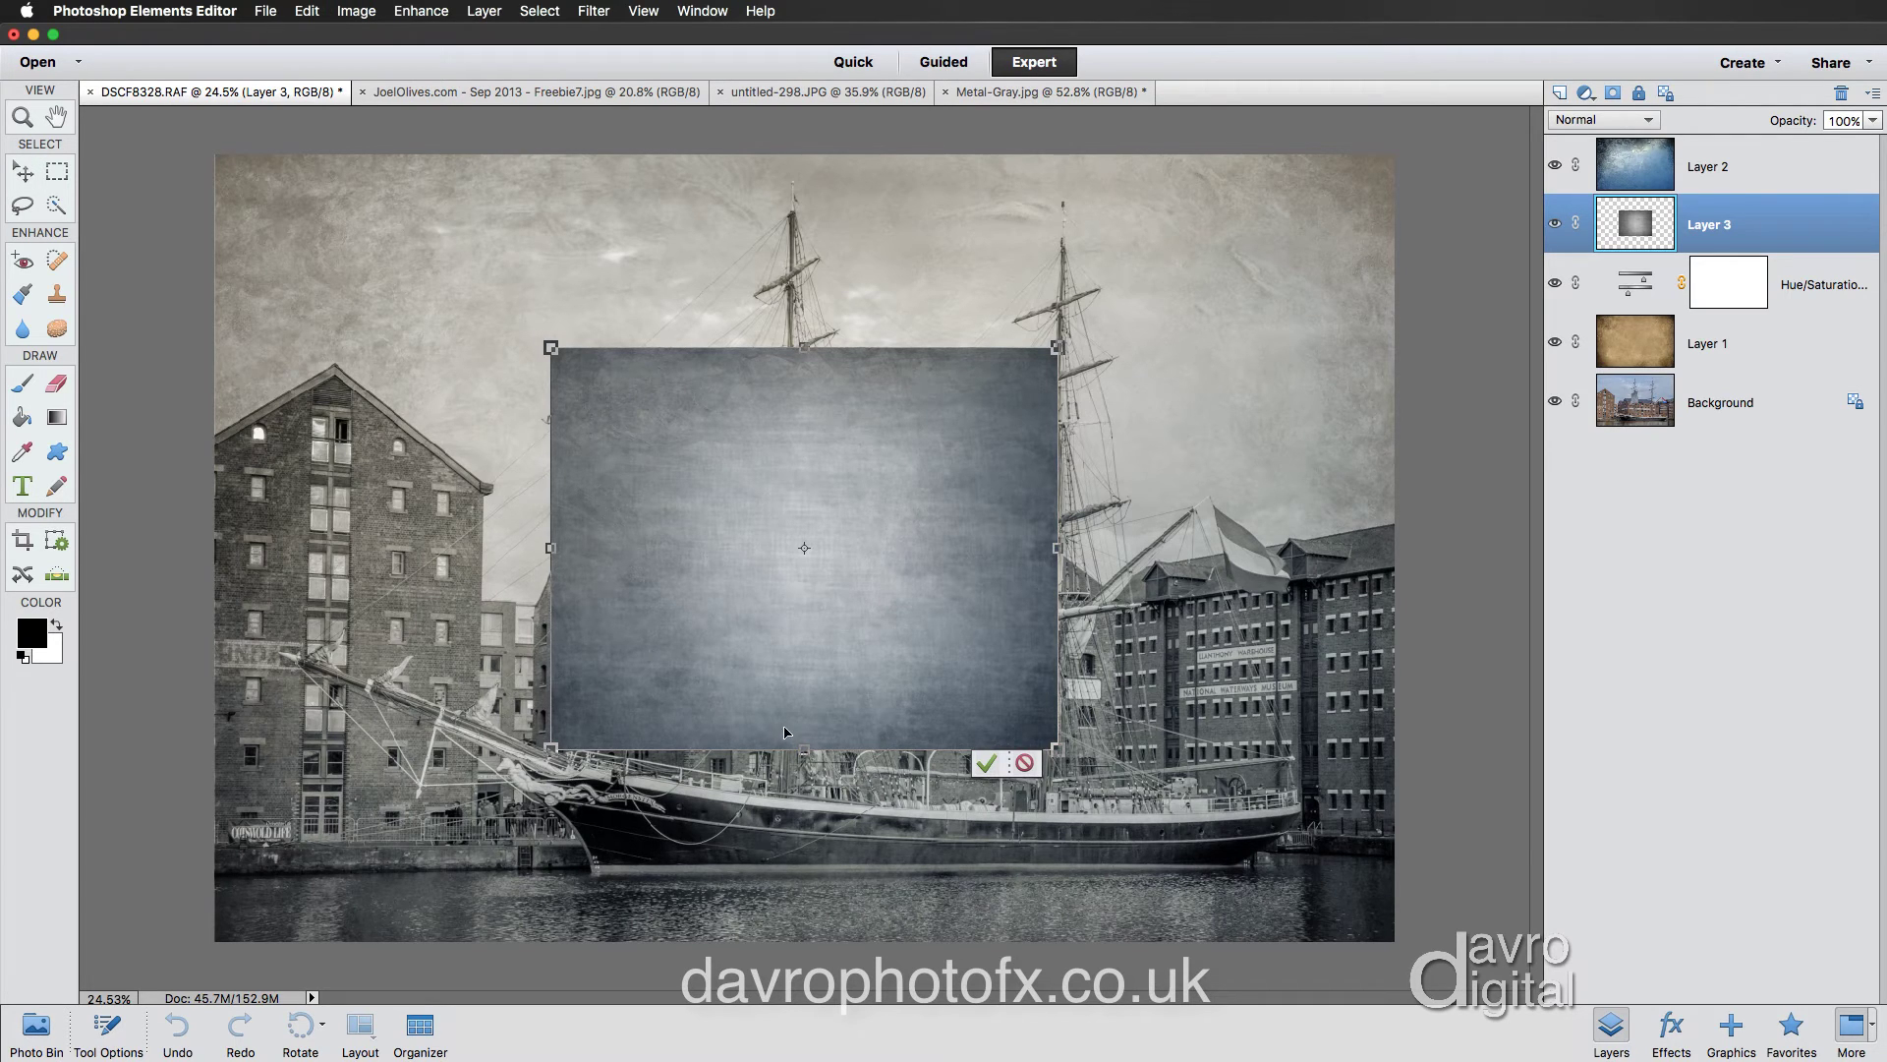
pyautogui.moveTo(804, 752); pyautogui.dragTo(785, 942)
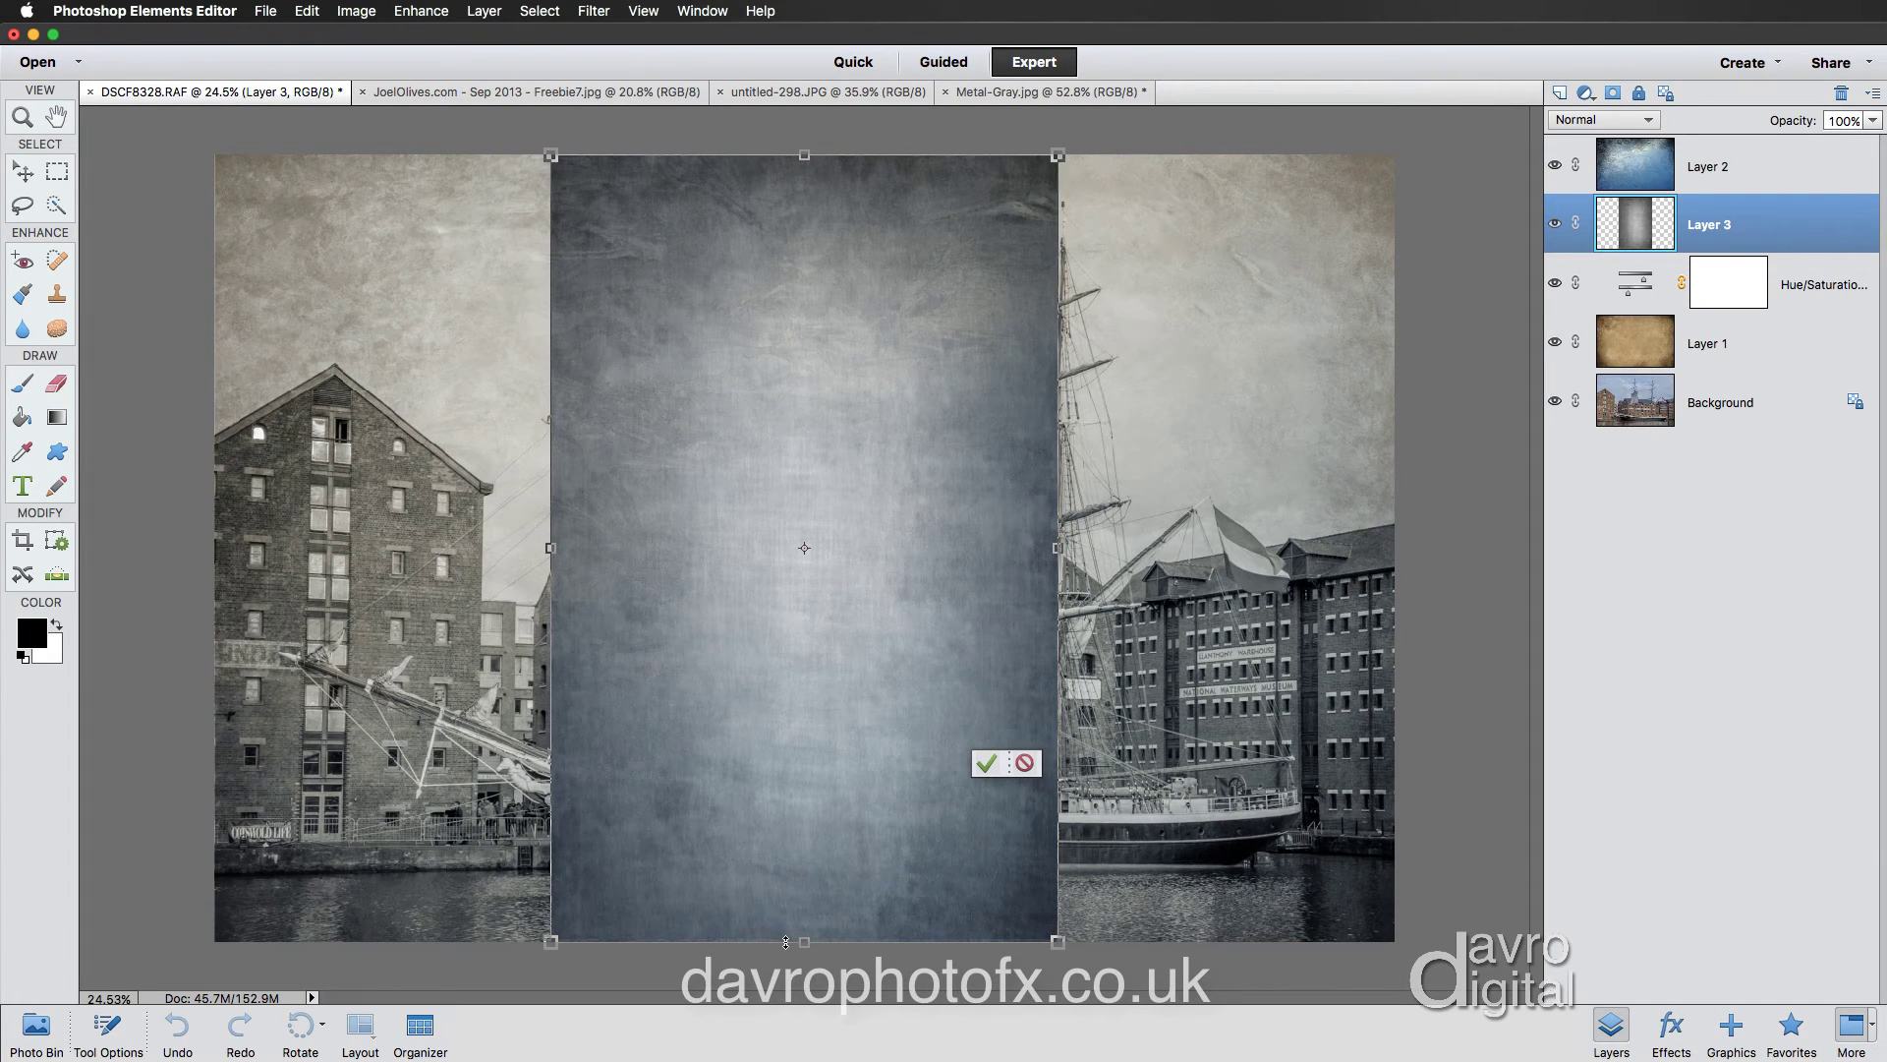
pyautogui.moveTo(1058, 547); pyautogui.dragTo(1390, 571)
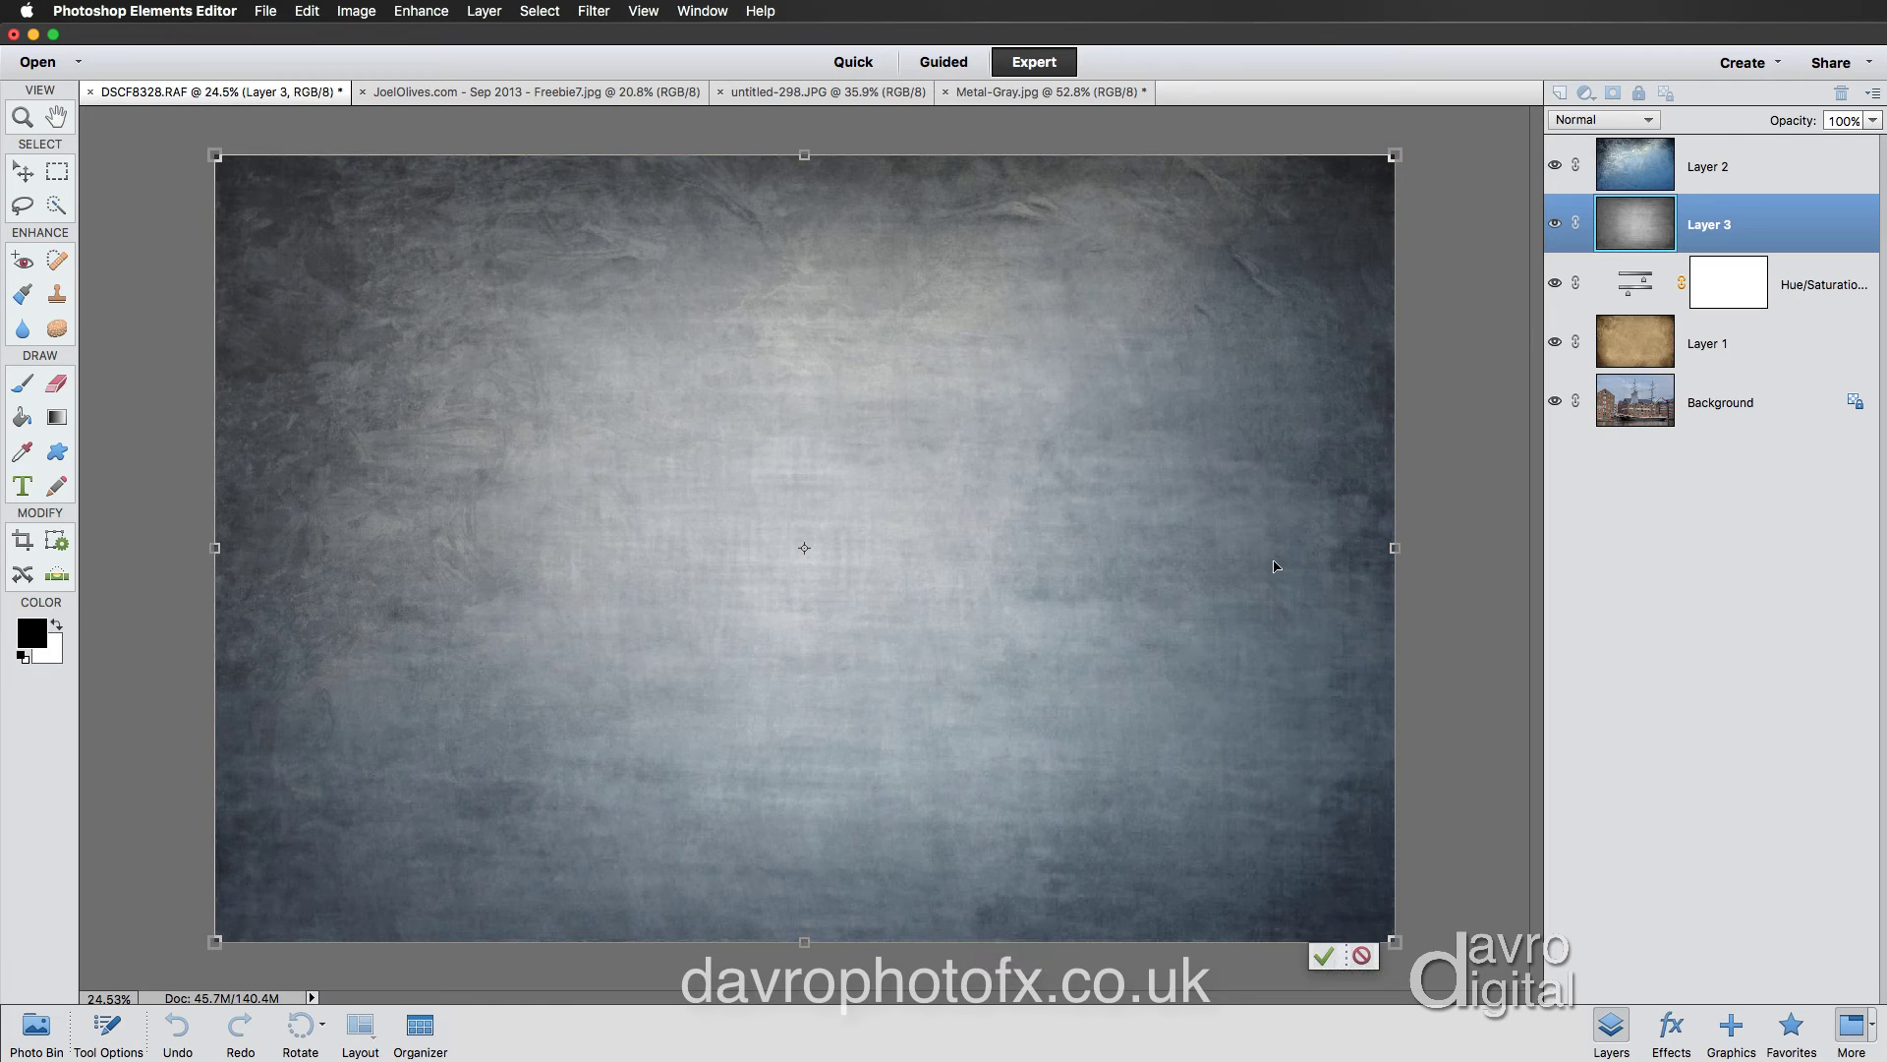
pyautogui.press('Return')
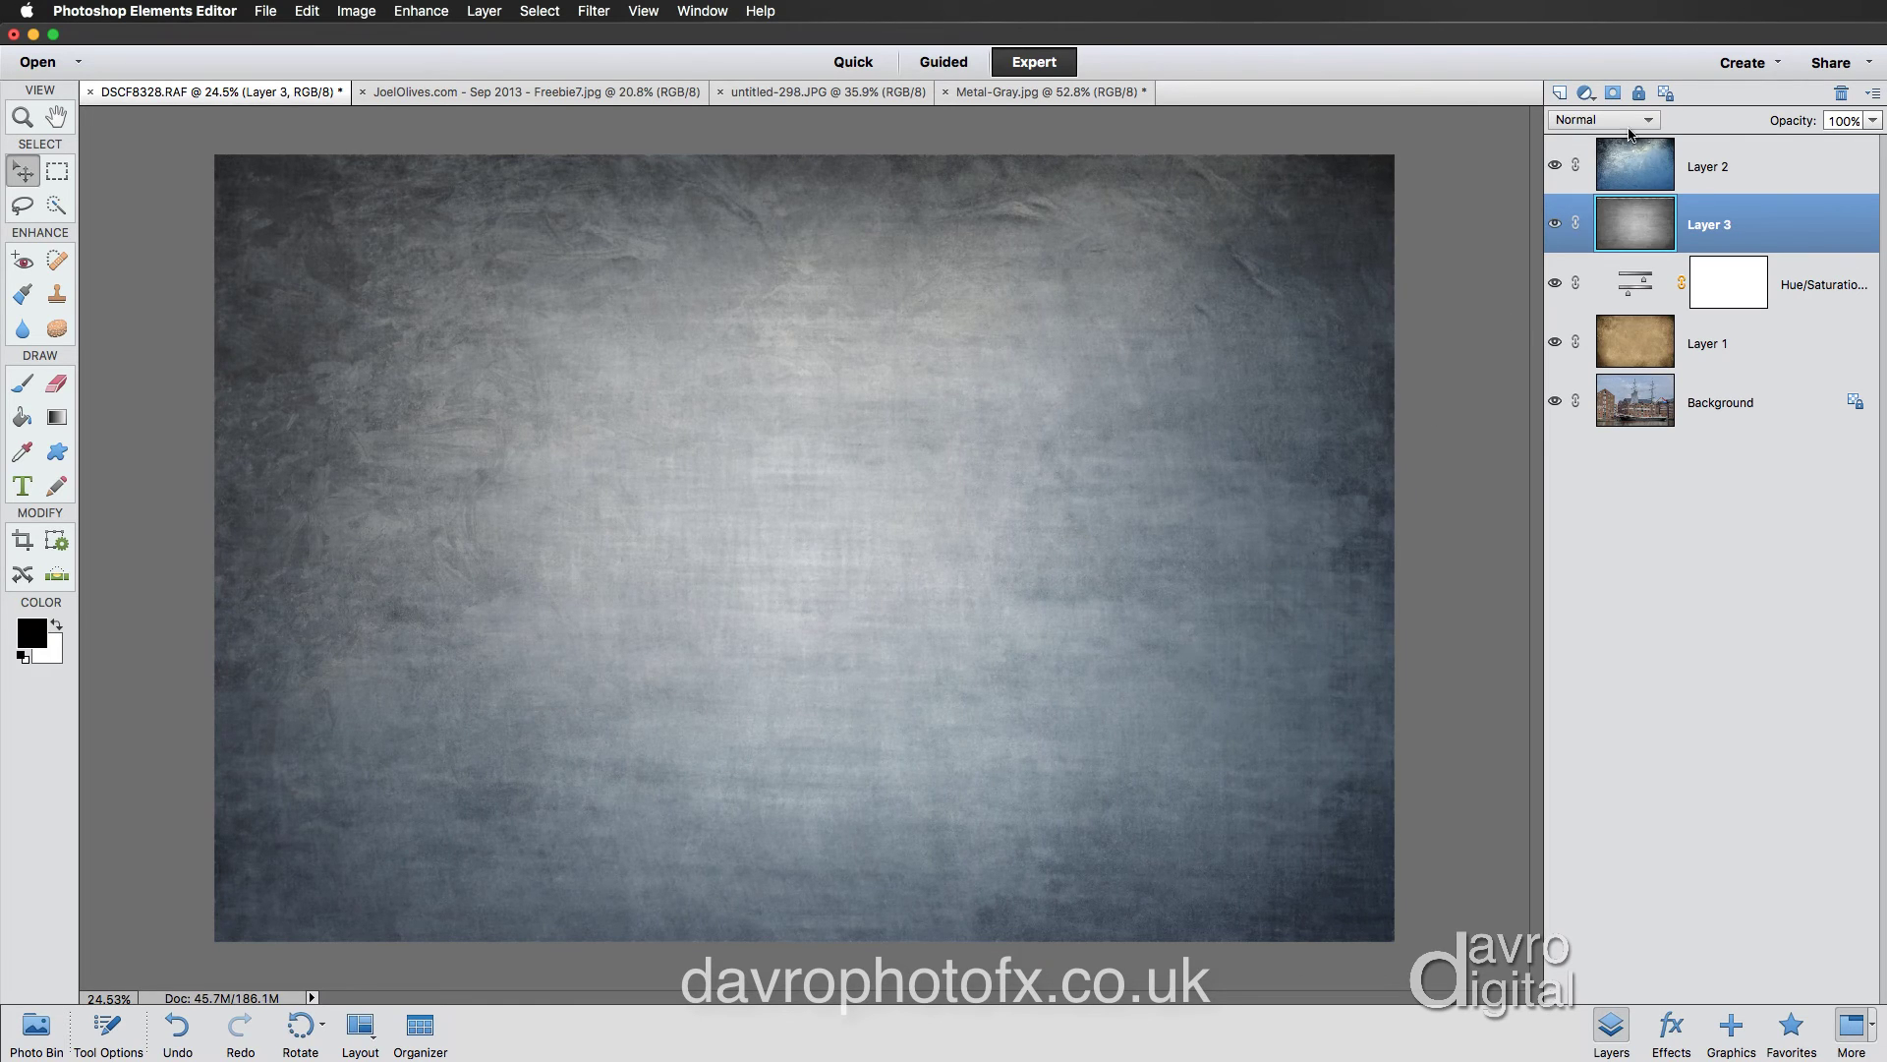
# Set Layer 3's metal texture to Soft Light, compare it on and off, and move Hue/Saturation above it
pyautogui.click(1636, 120)
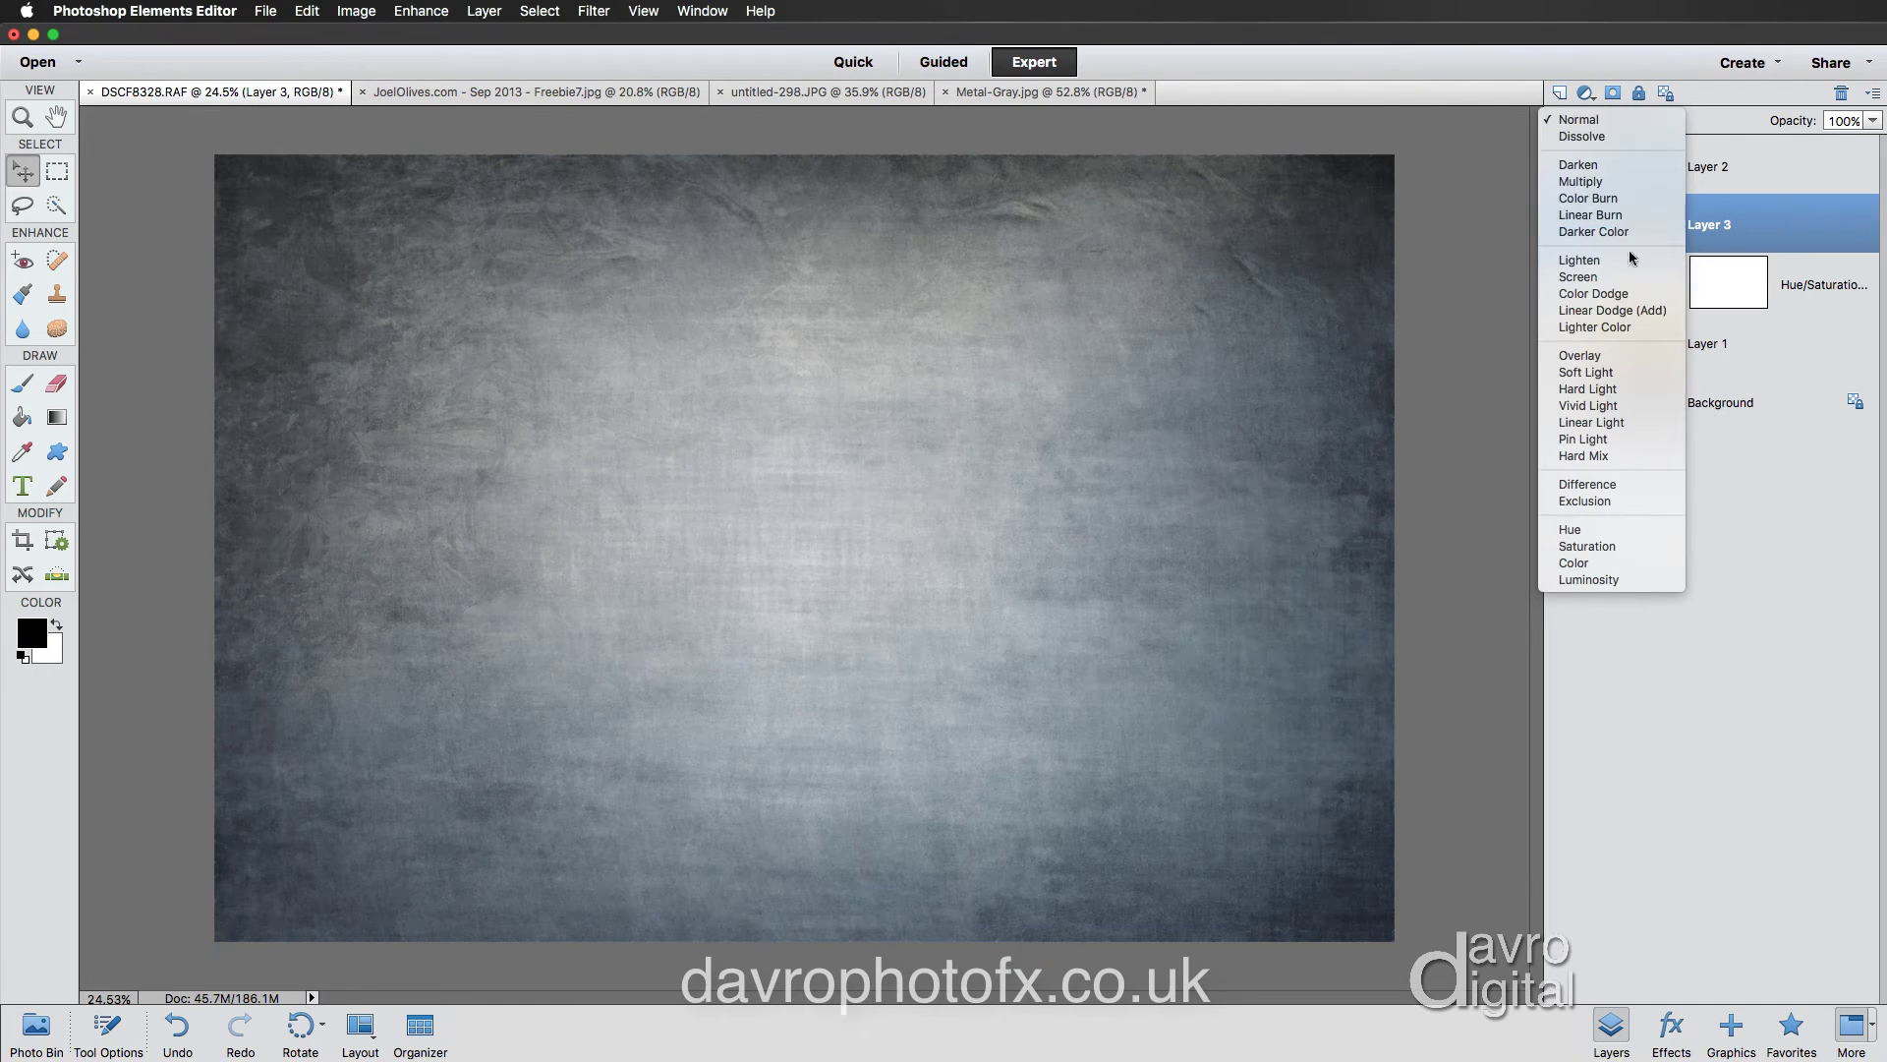
pyautogui.click(1640, 371)
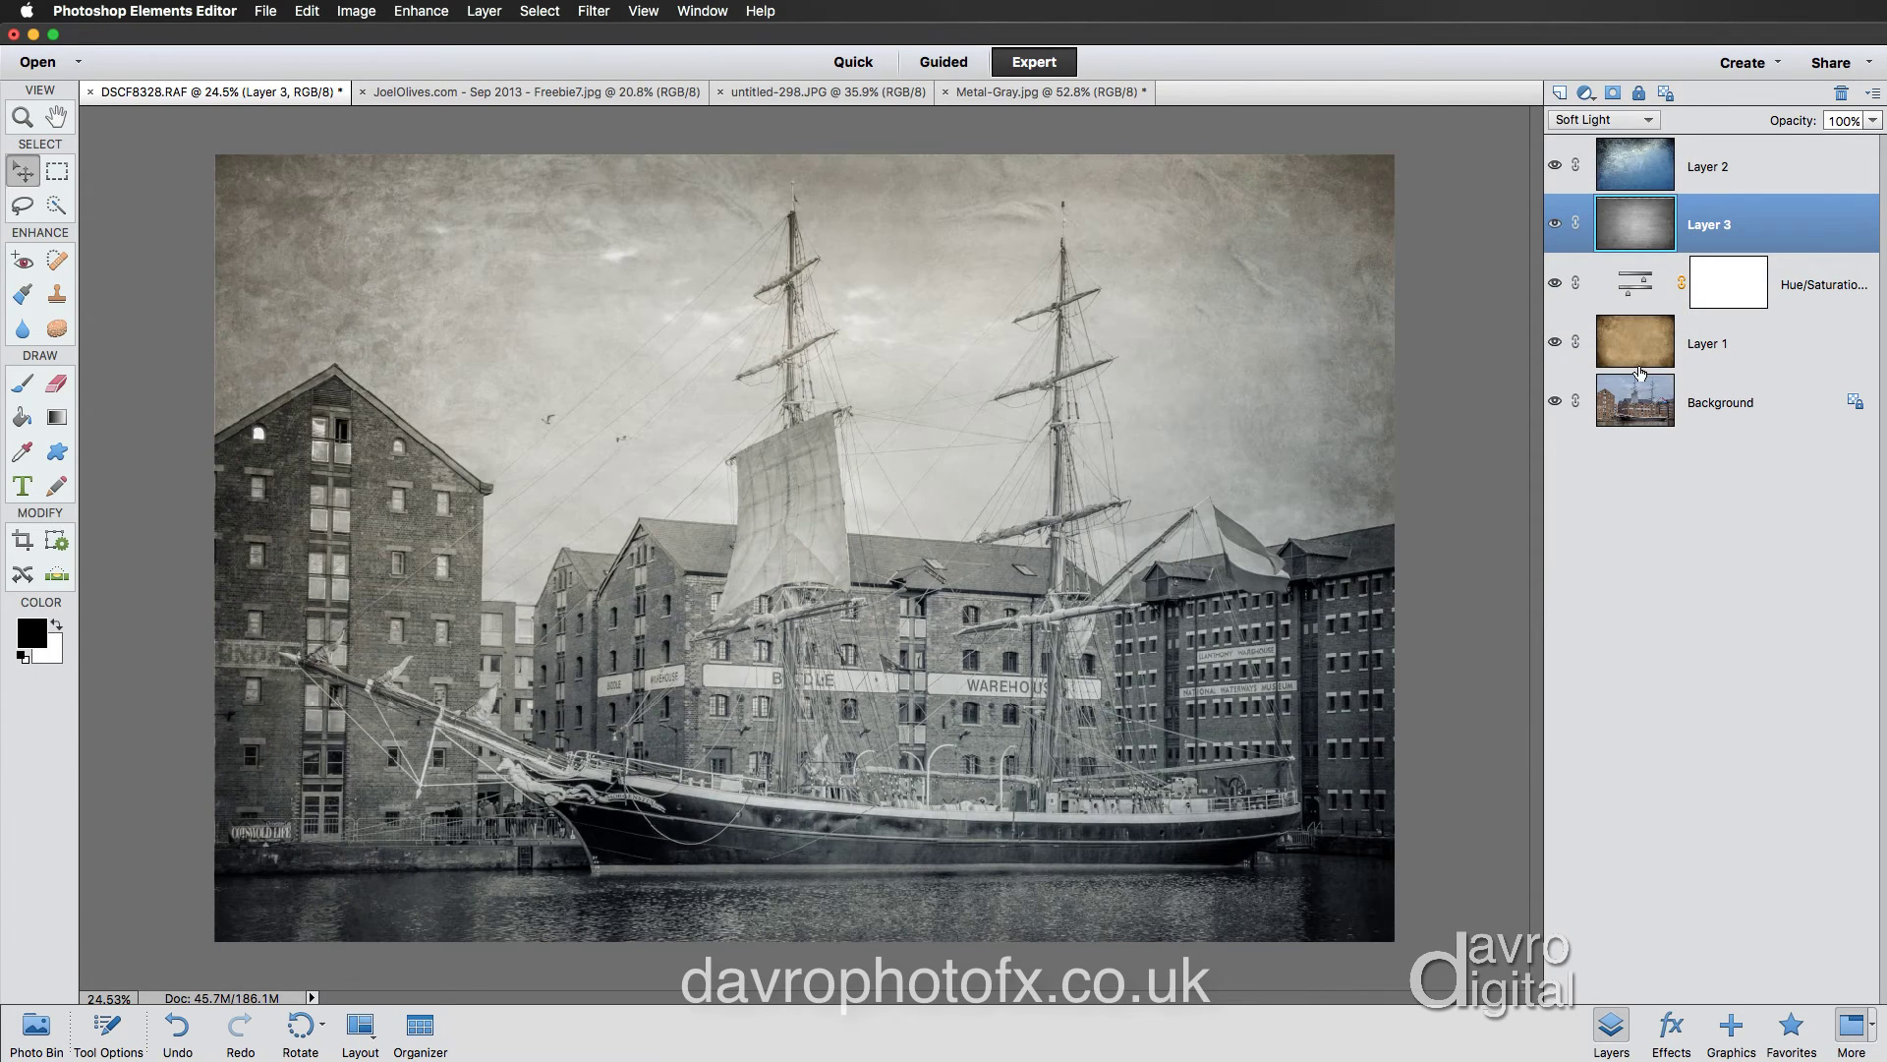
pyautogui.click(1556, 223)
pyautogui.click(1556, 223)
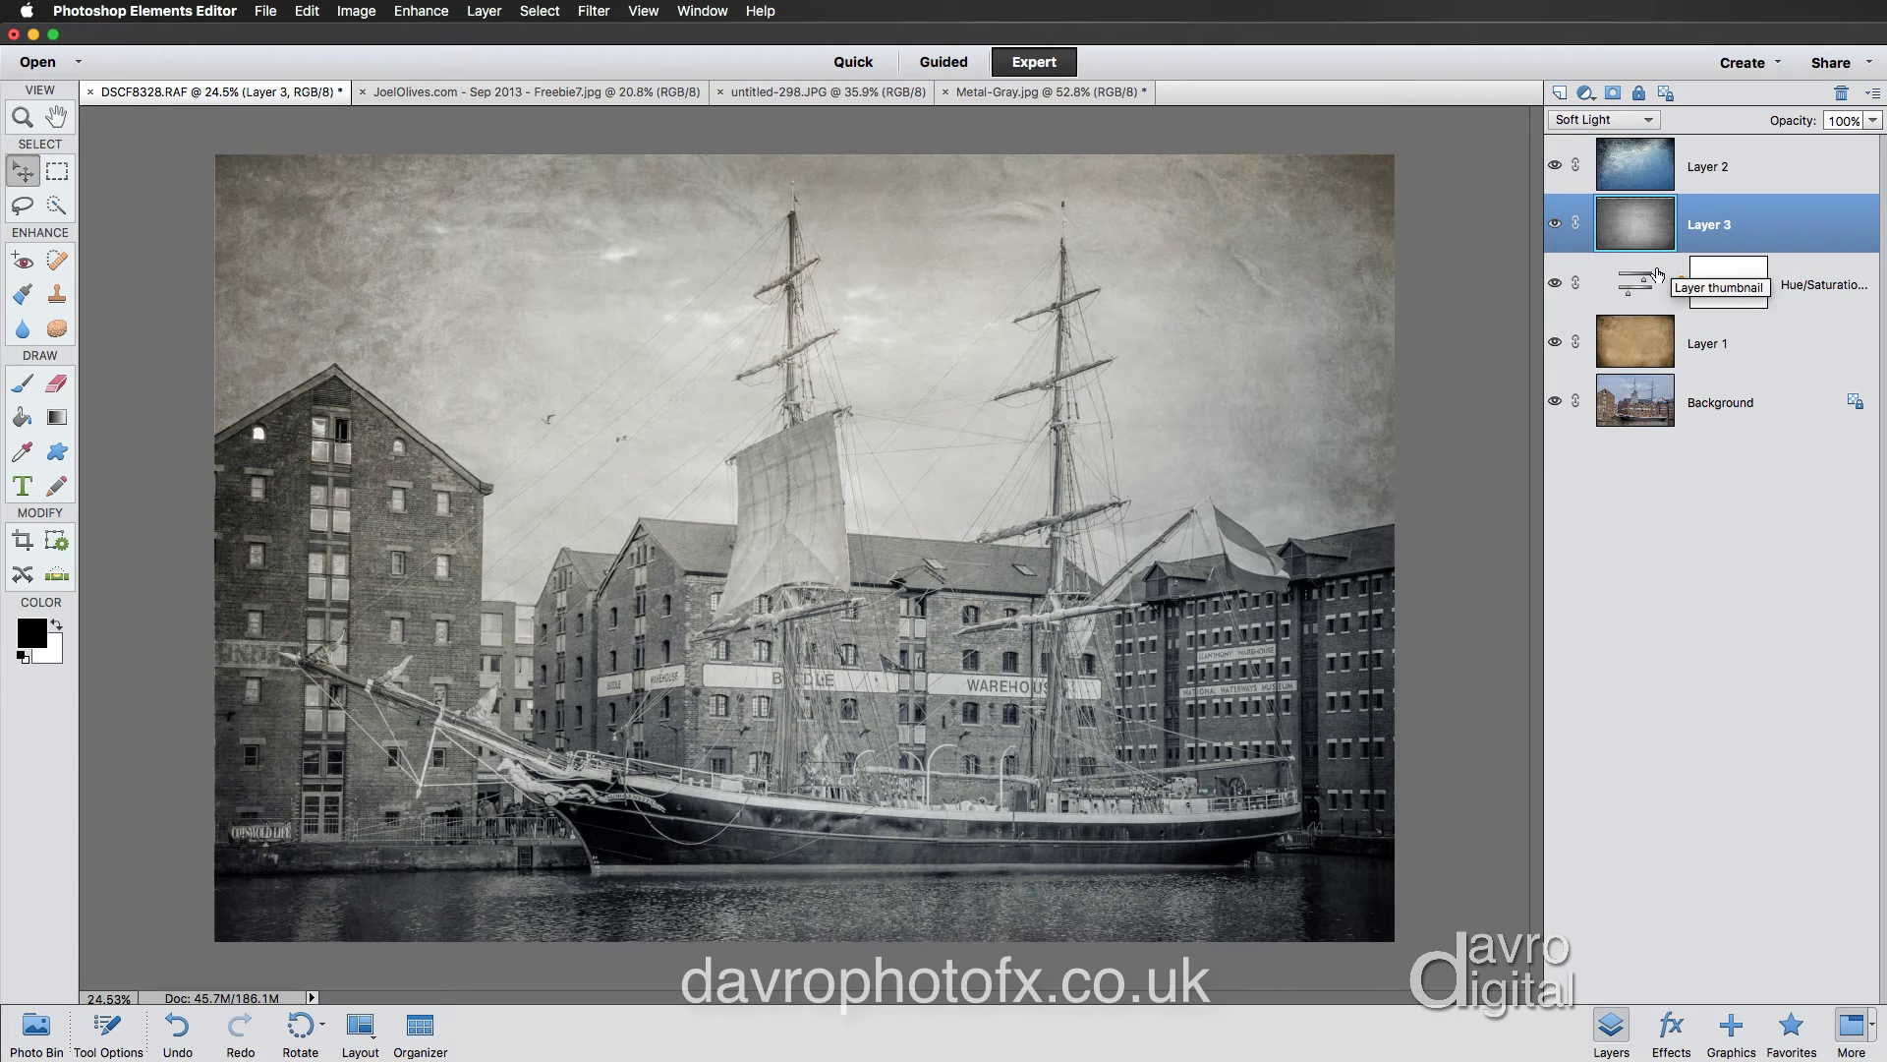
pyautogui.moveTo(1638, 285); pyautogui.dragTo(1637, 208)
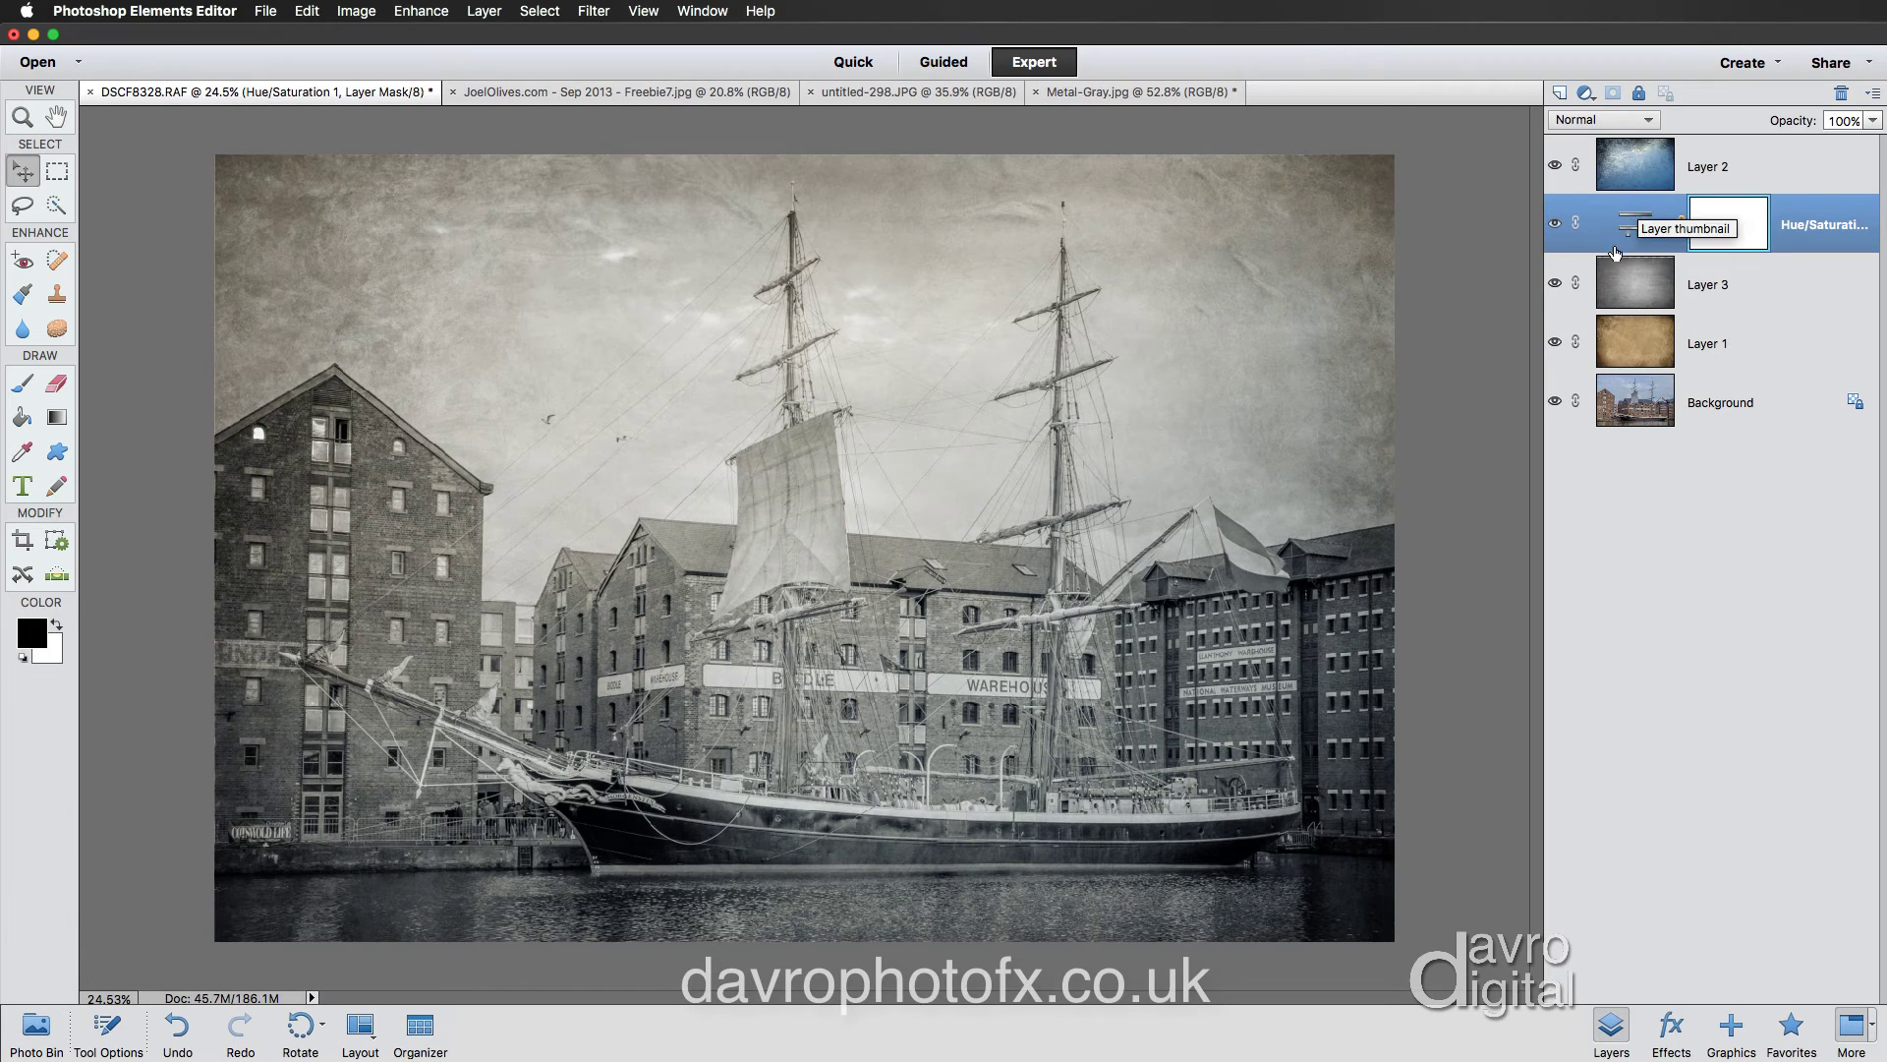
# Toggle Layers 3, 1 and 2 off and on to compare each texture's effect
pyautogui.click(1555, 284)
pyautogui.click(1555, 284)
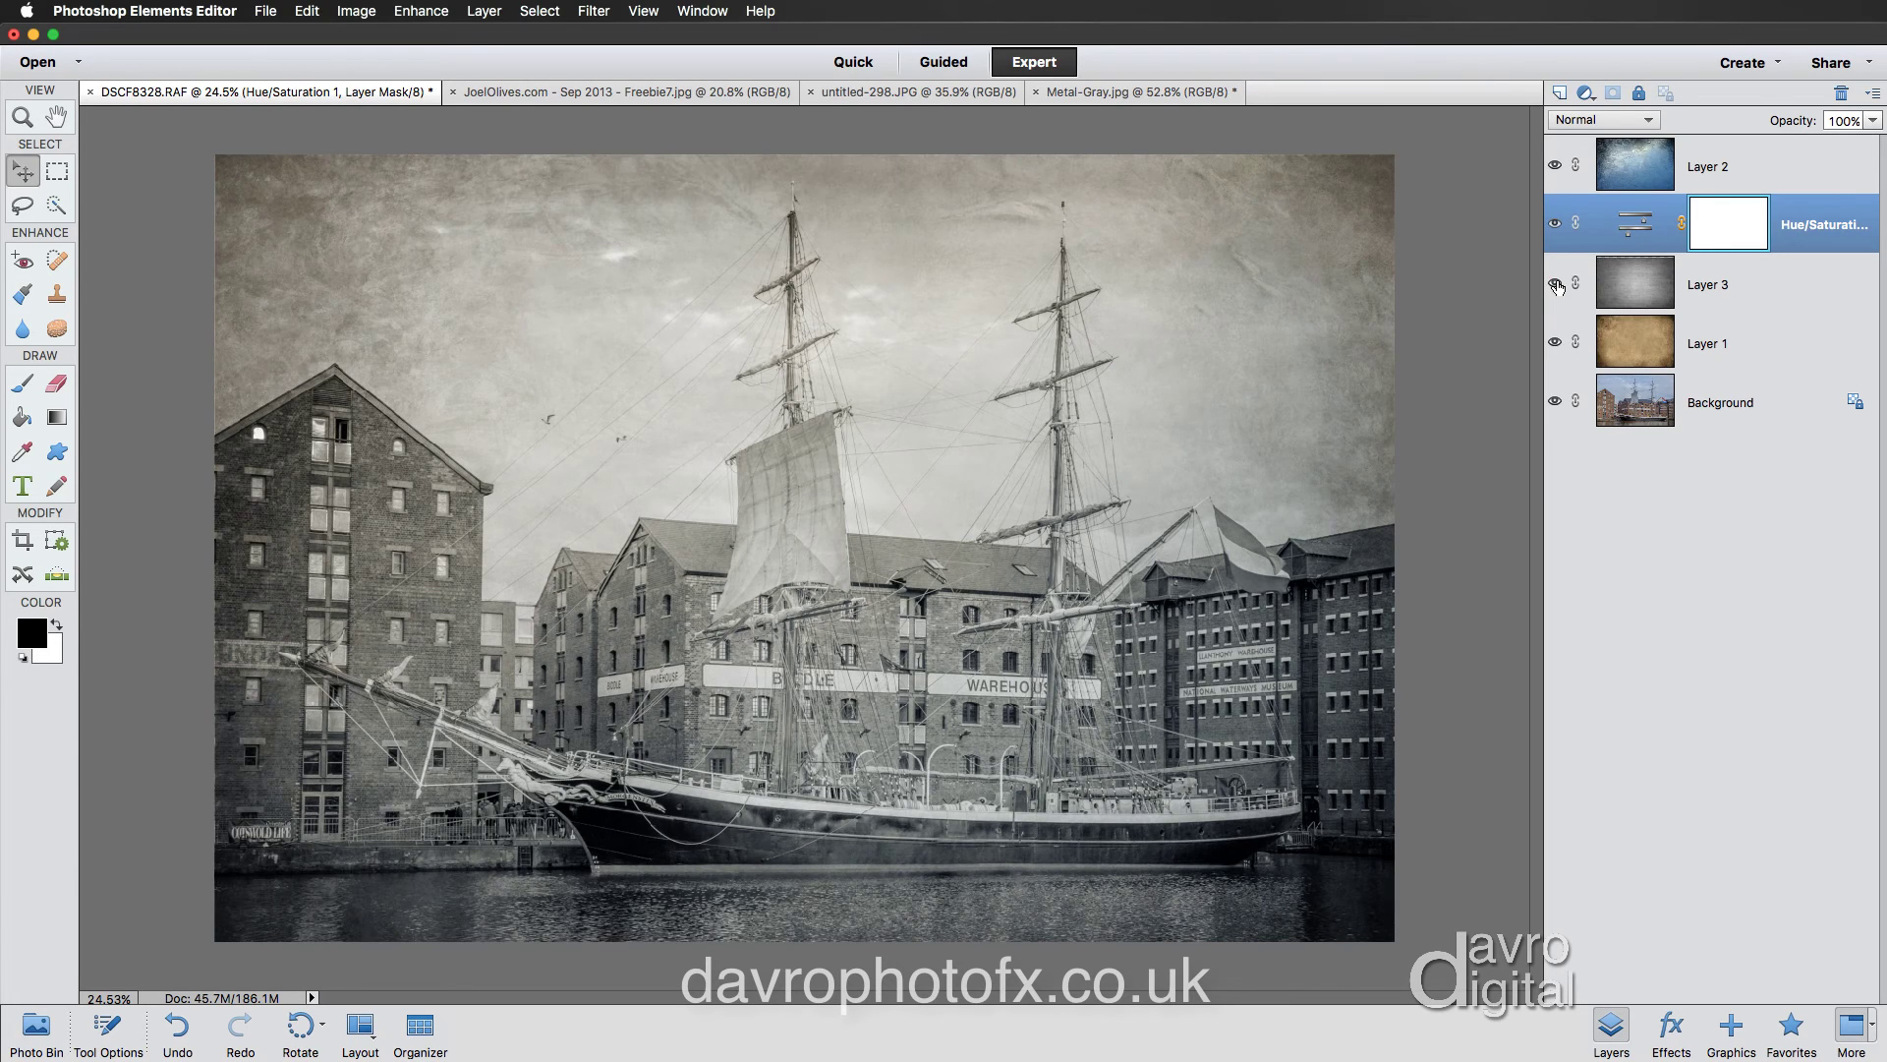
pyautogui.click(1554, 343)
pyautogui.click(1554, 343)
pyautogui.click(1554, 166)
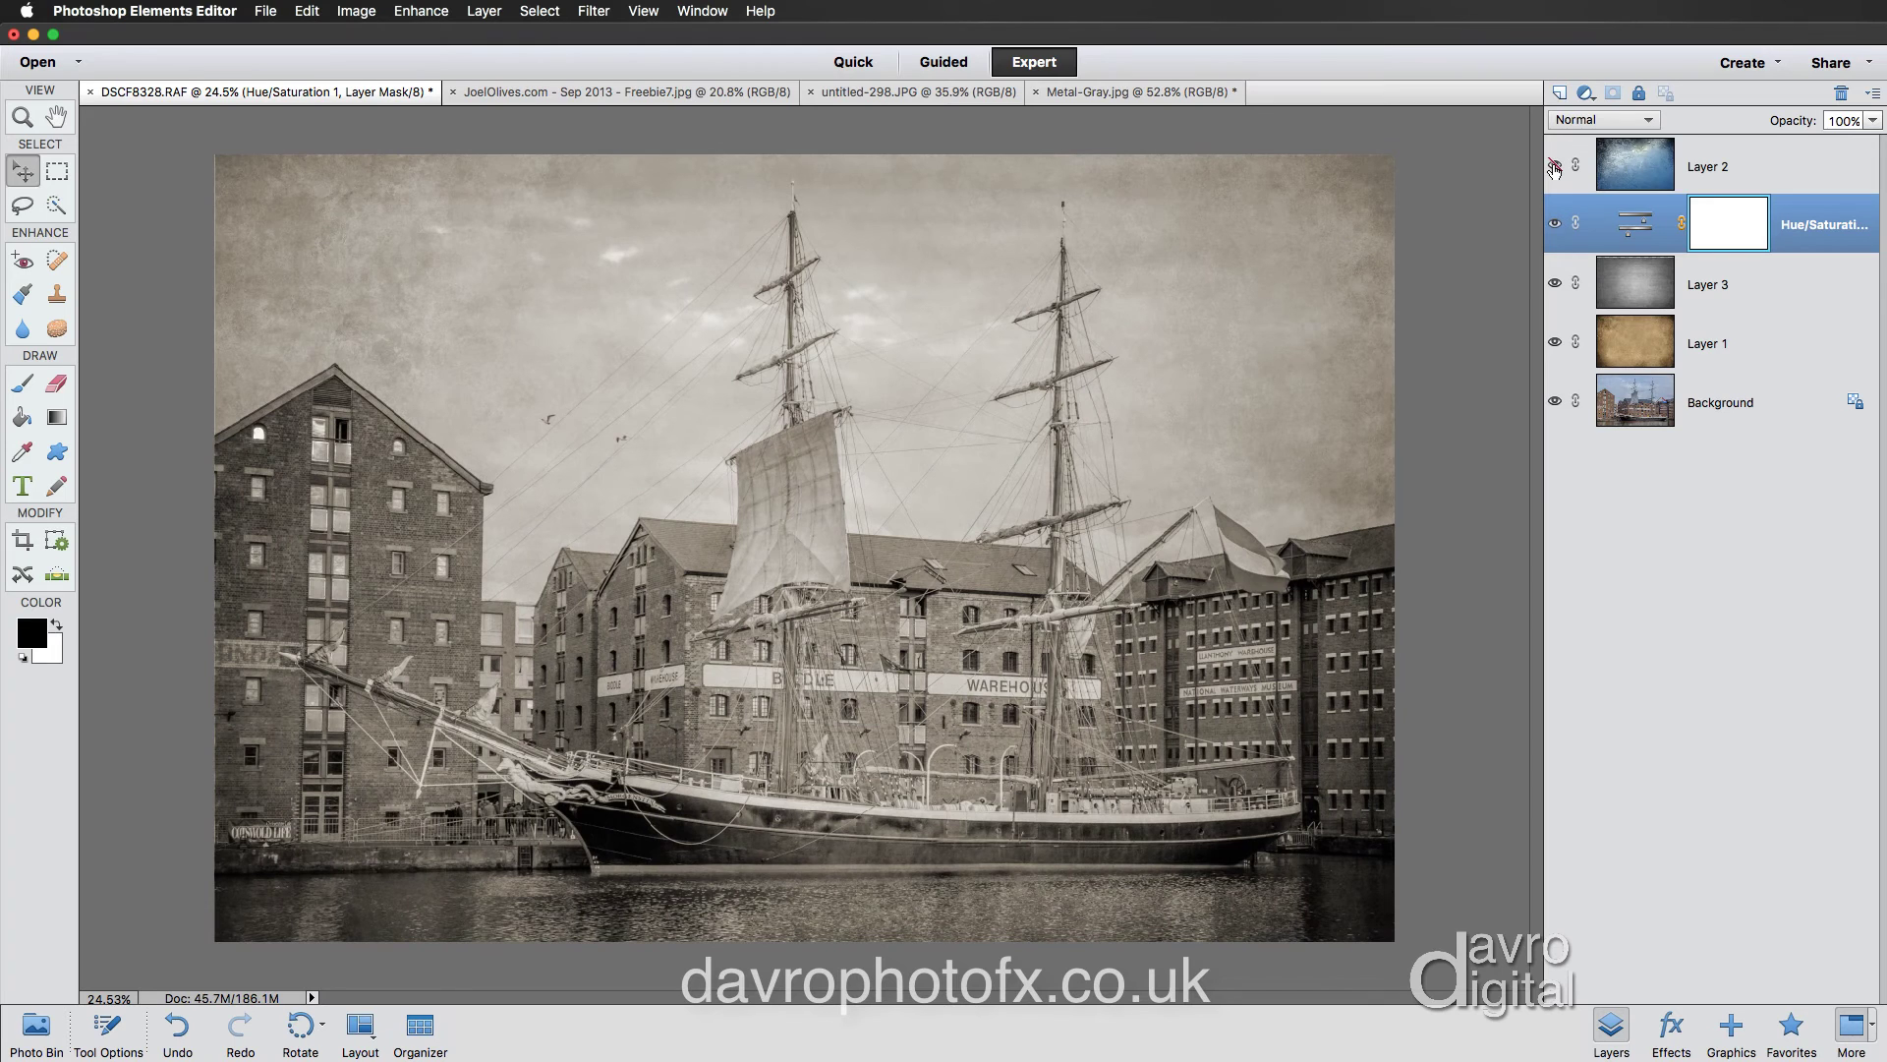
pyautogui.click(1554, 166)
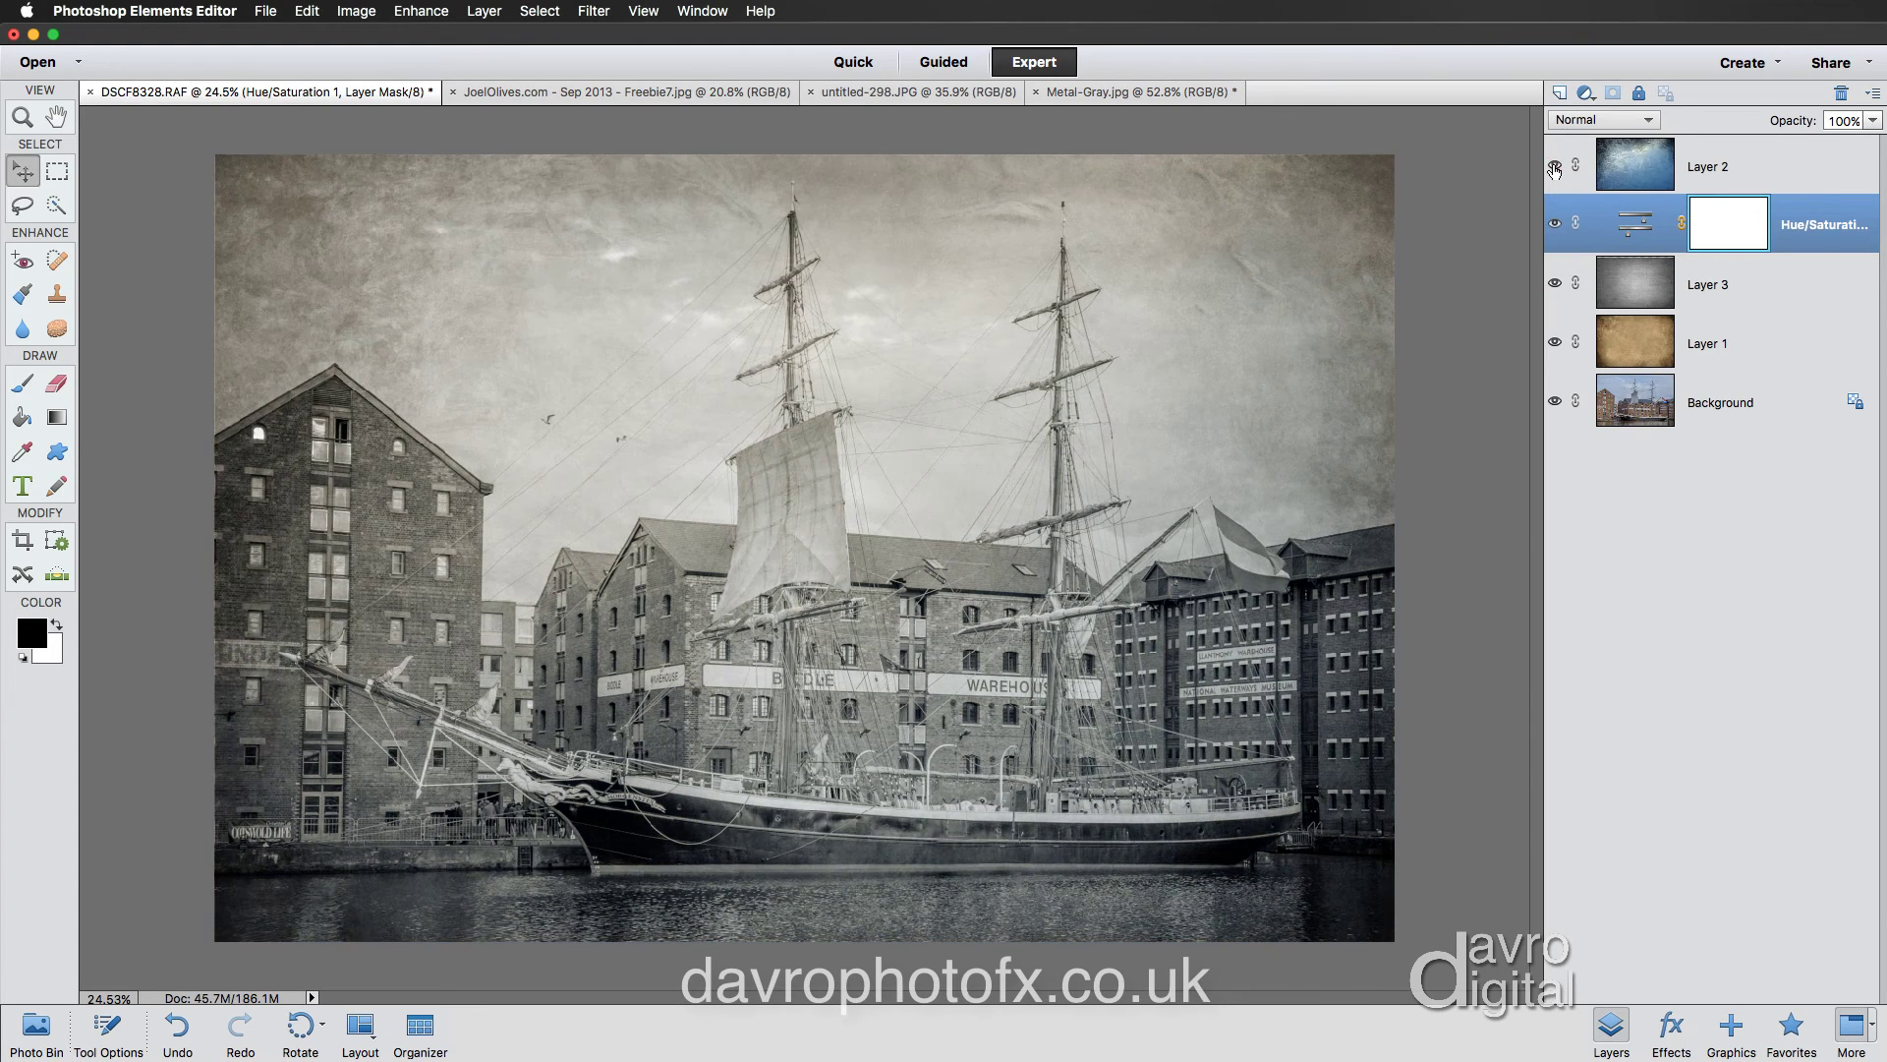
pyautogui.click(1554, 167)
pyautogui.click(1554, 168)
# Set Layer 2's frost texture to Soft Light at 38% and move it beneath Hue/Saturation
pyautogui.click(1750, 149)
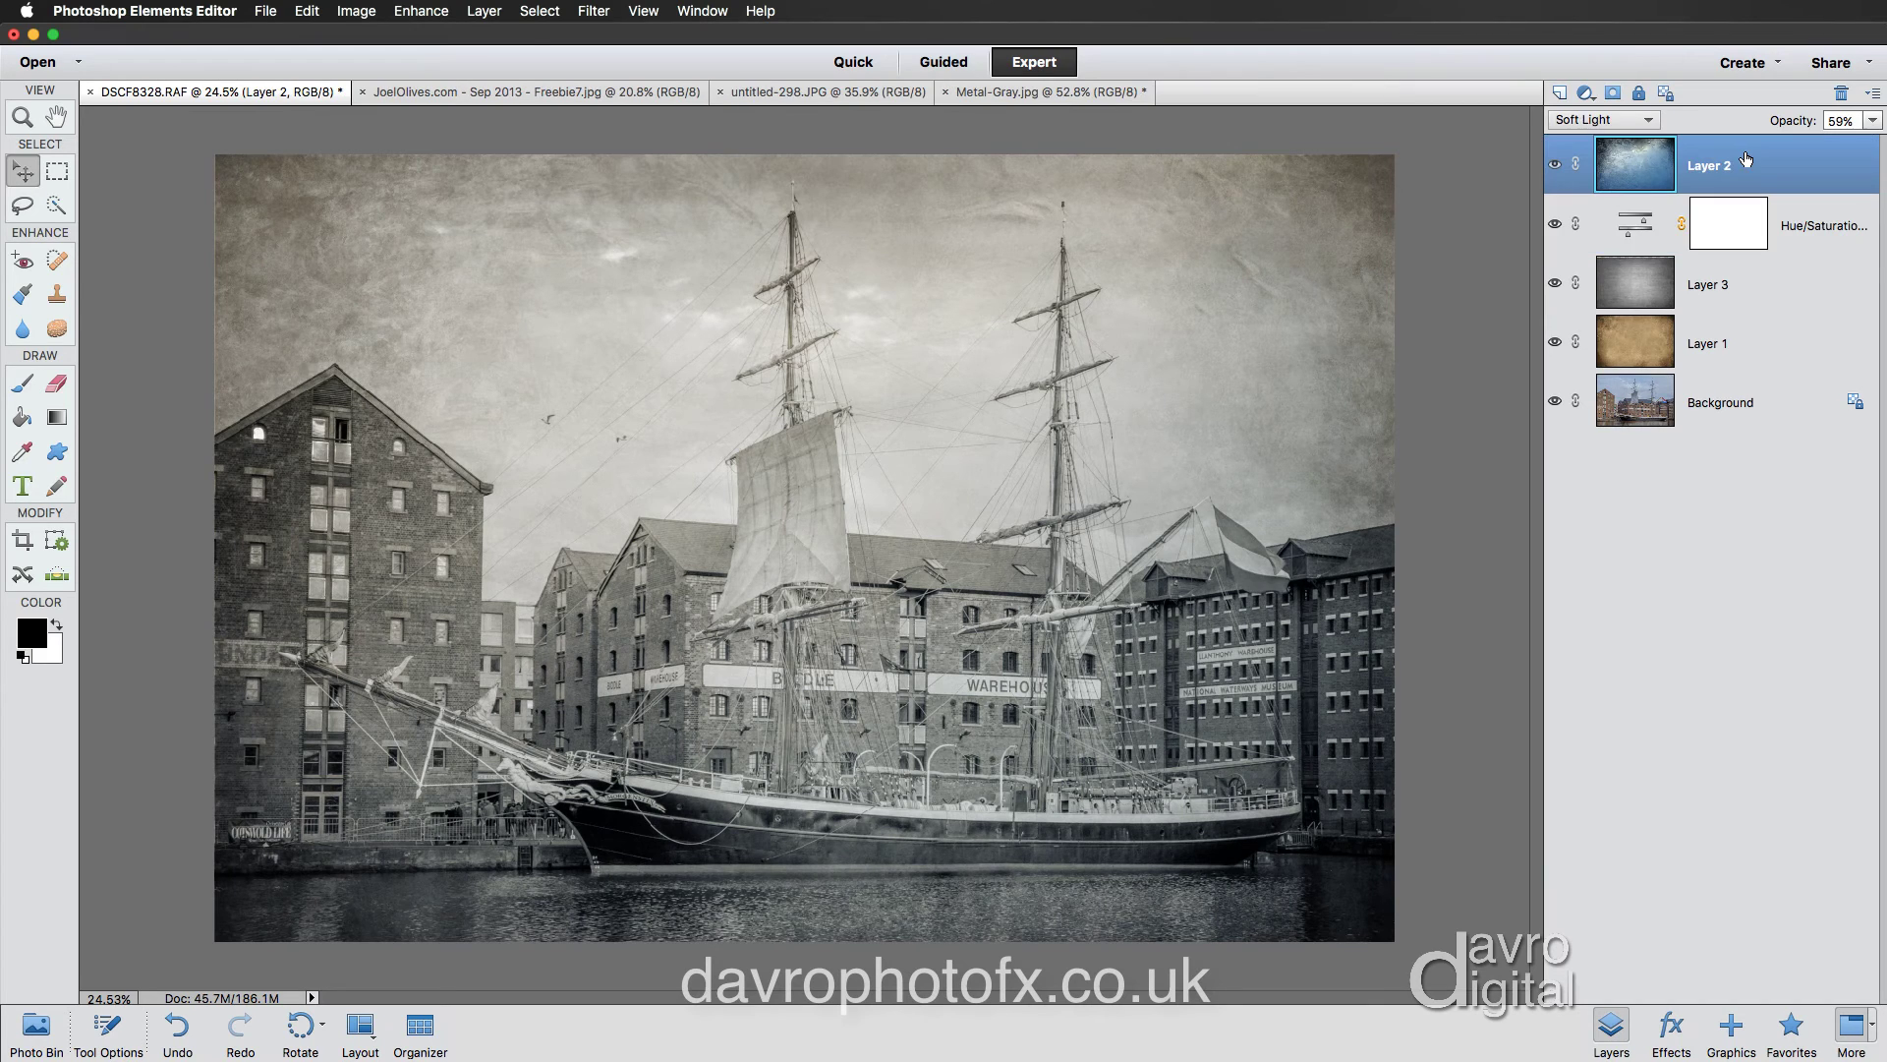
pyautogui.moveTo(1802, 120); pyautogui.dragTo(1777, 120)
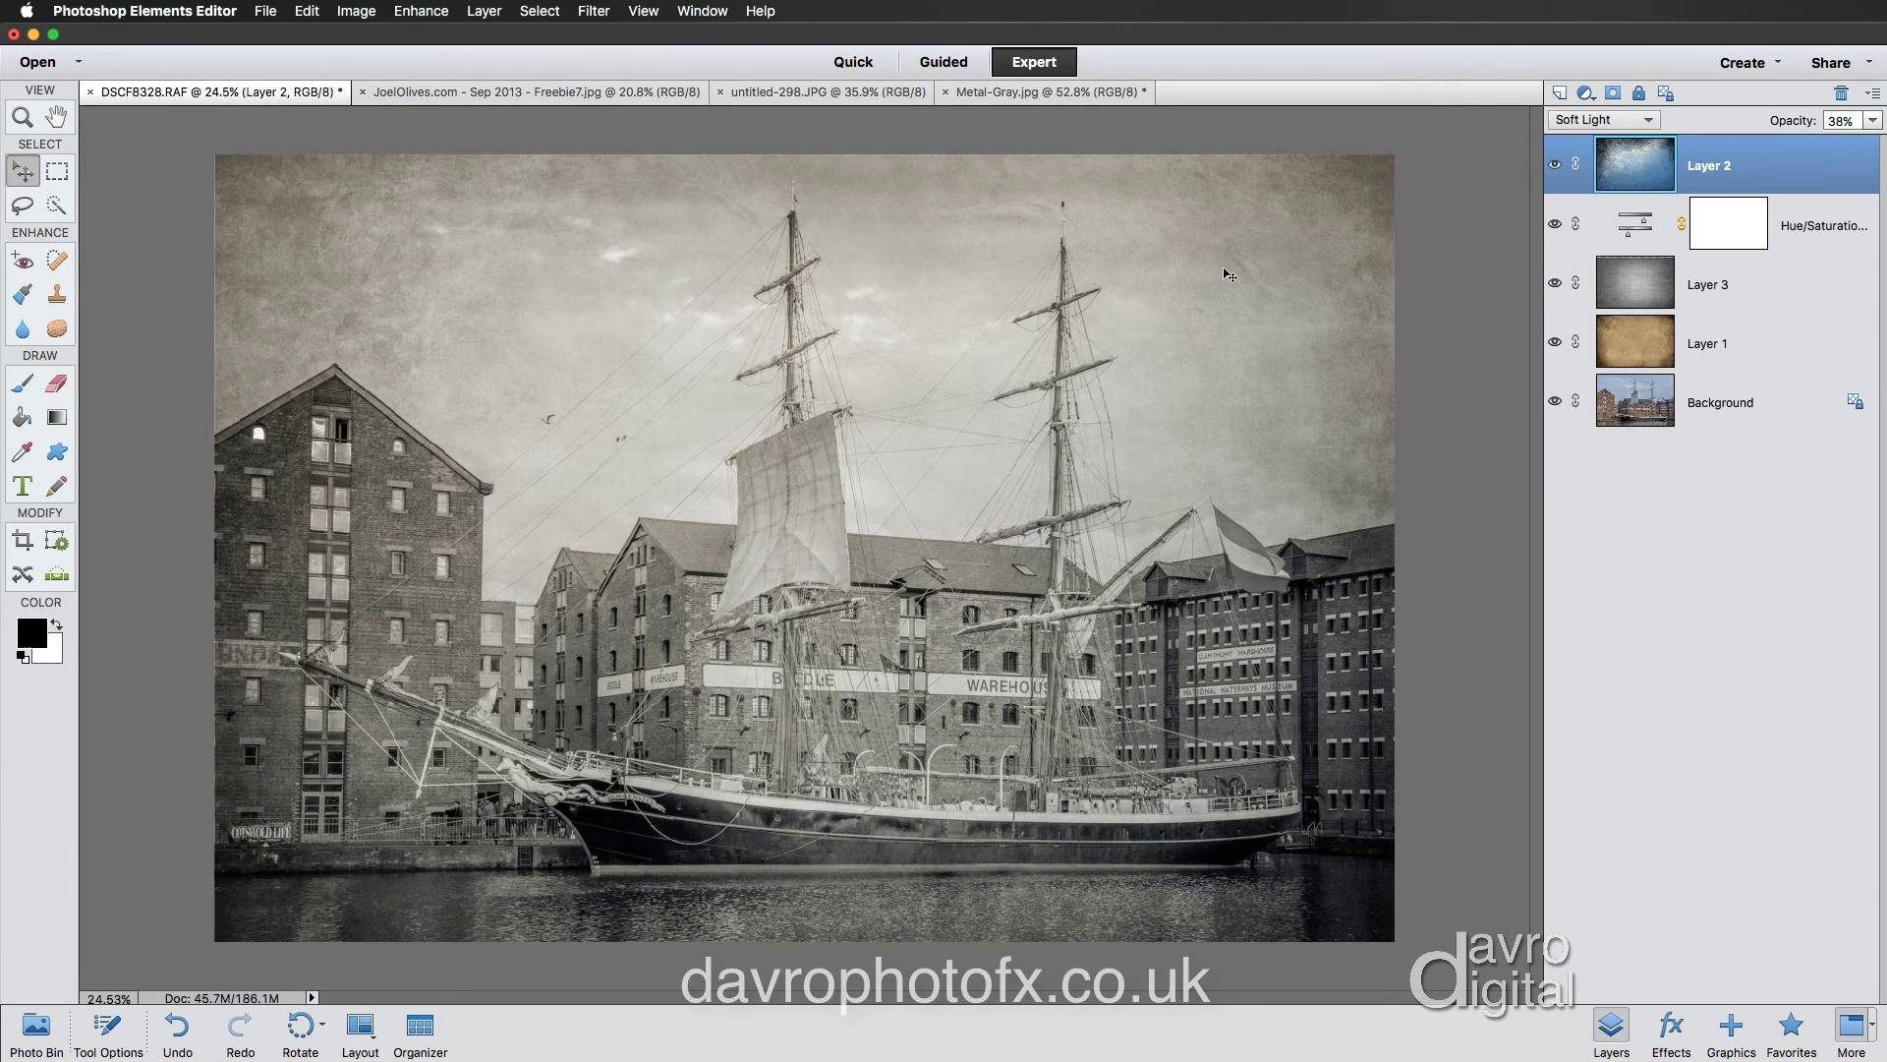
pyautogui.click(1555, 165)
pyautogui.click(1555, 165)
pyautogui.hotkey('alt', 'shift', 'f')
pyautogui.moveTo(1711, 167); pyautogui.dragTo(1687, 254)
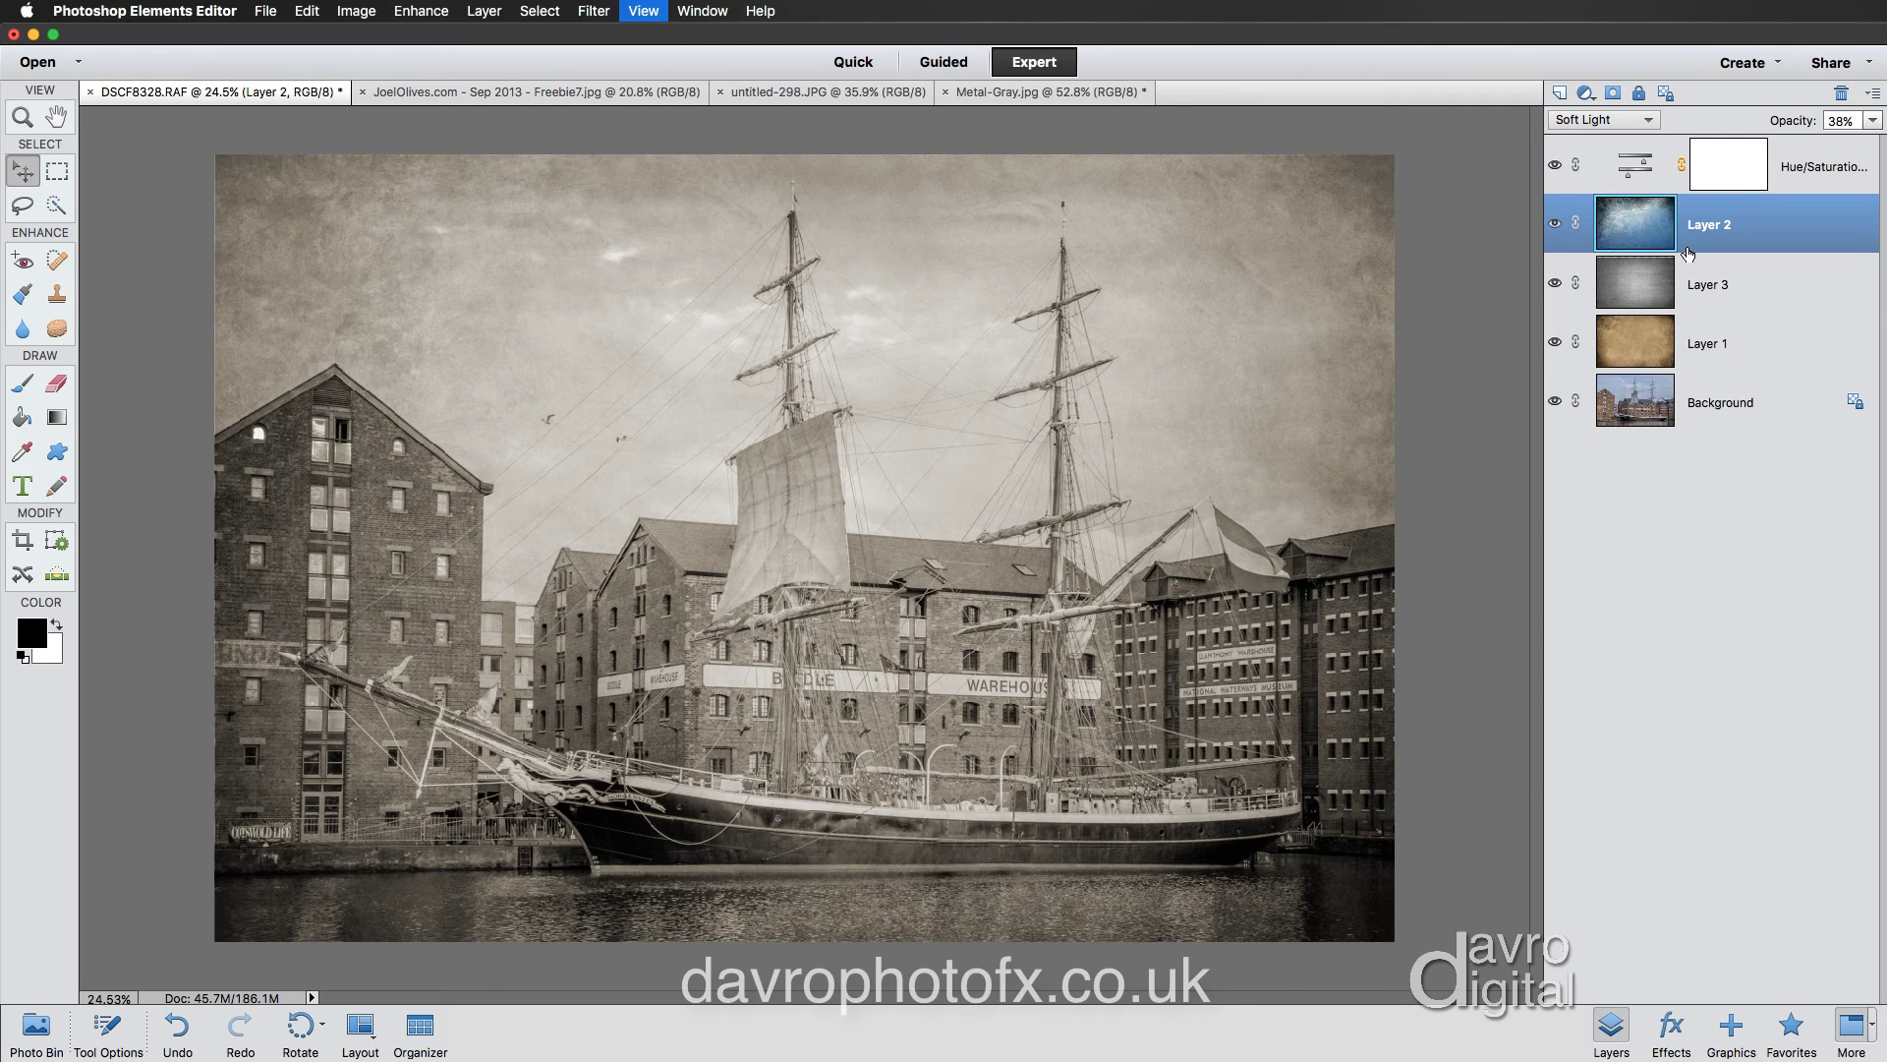
# Fit the photo to the window, set the canvas surround to Black, and hide the panels
pyautogui.press('super+0')
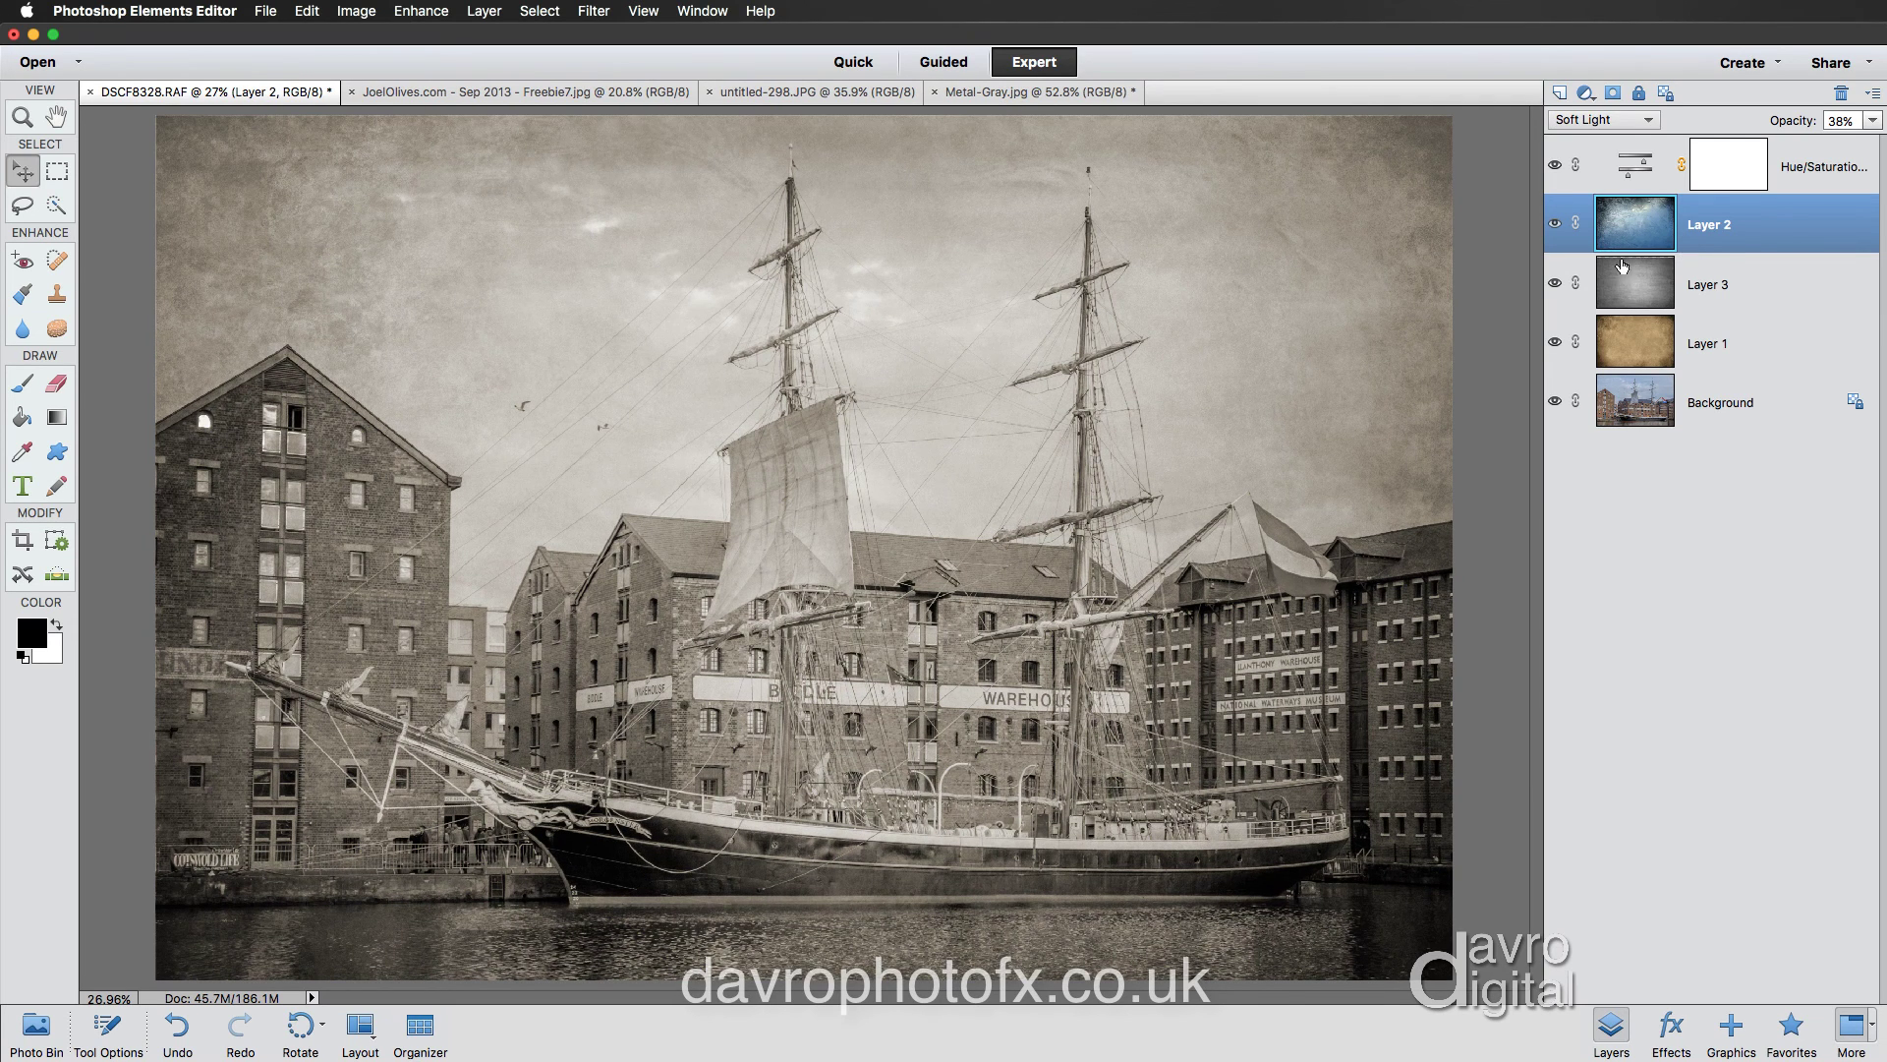
pyautogui.rightClick(1484, 267)
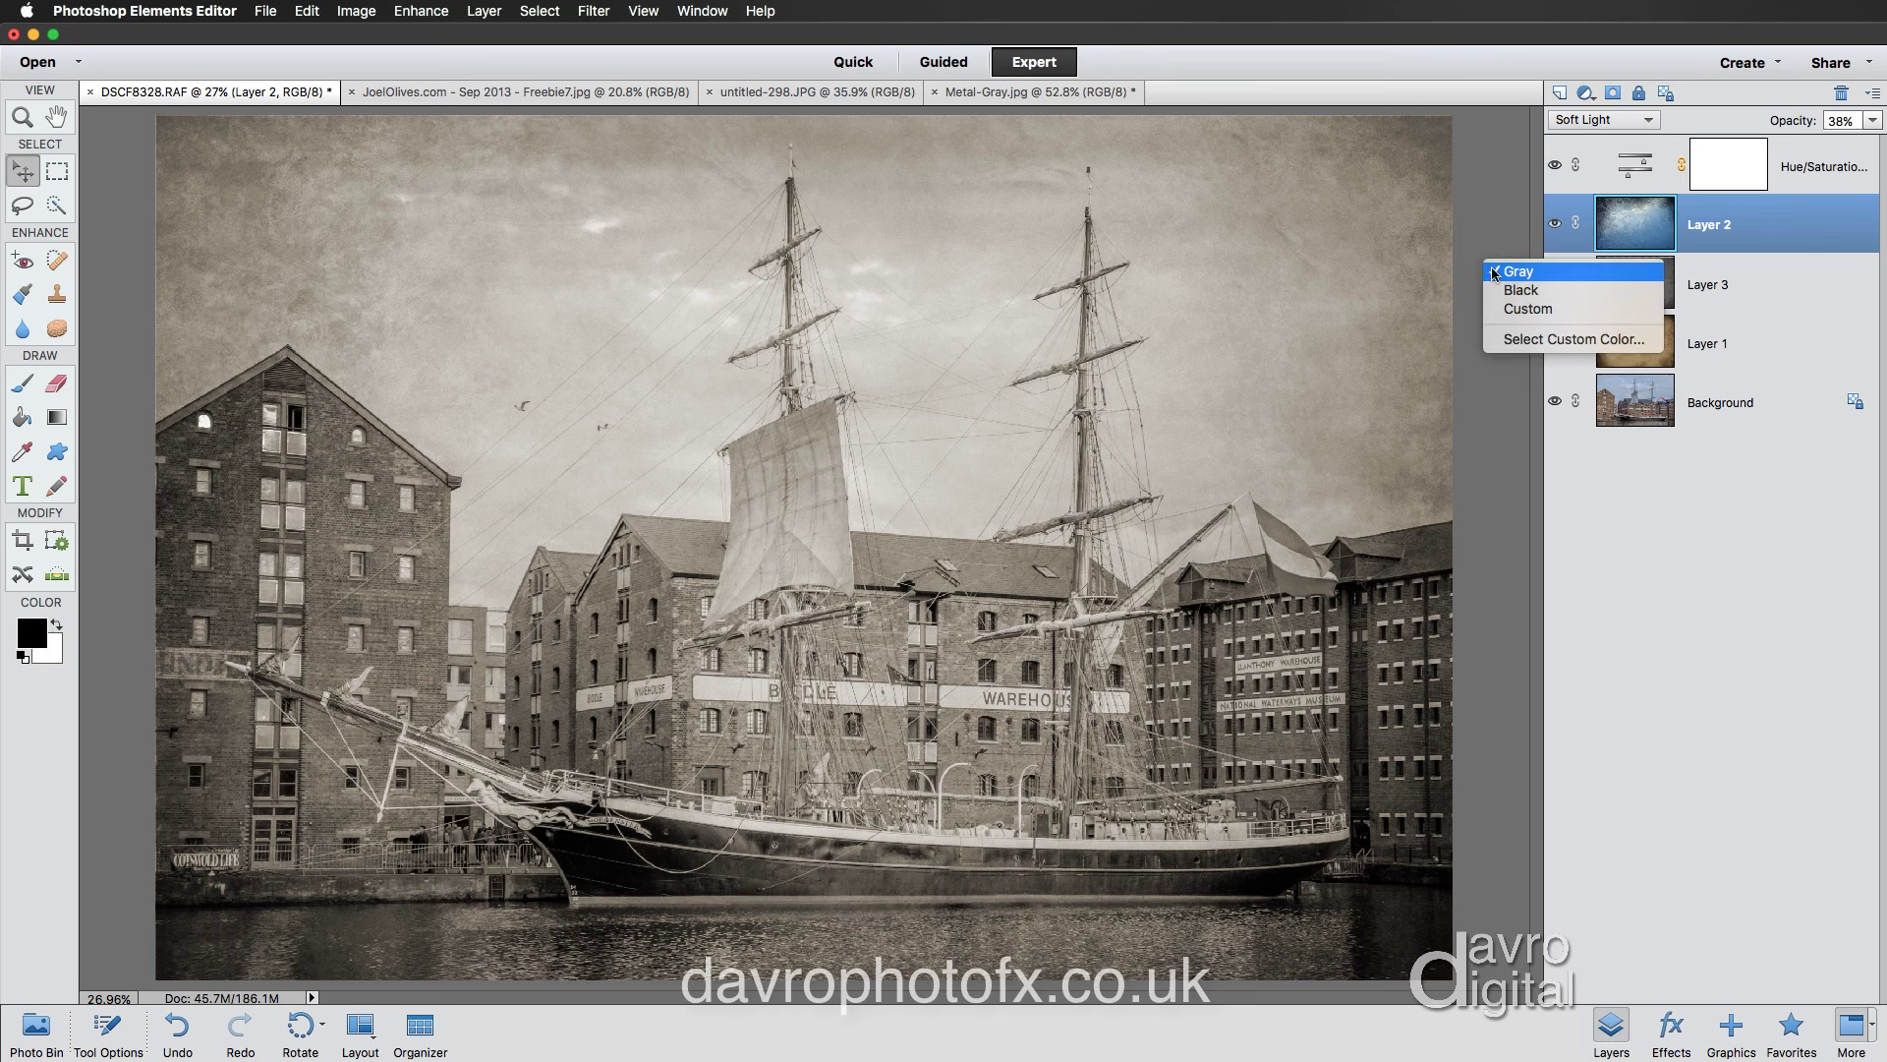
pyautogui.click(1510, 291)
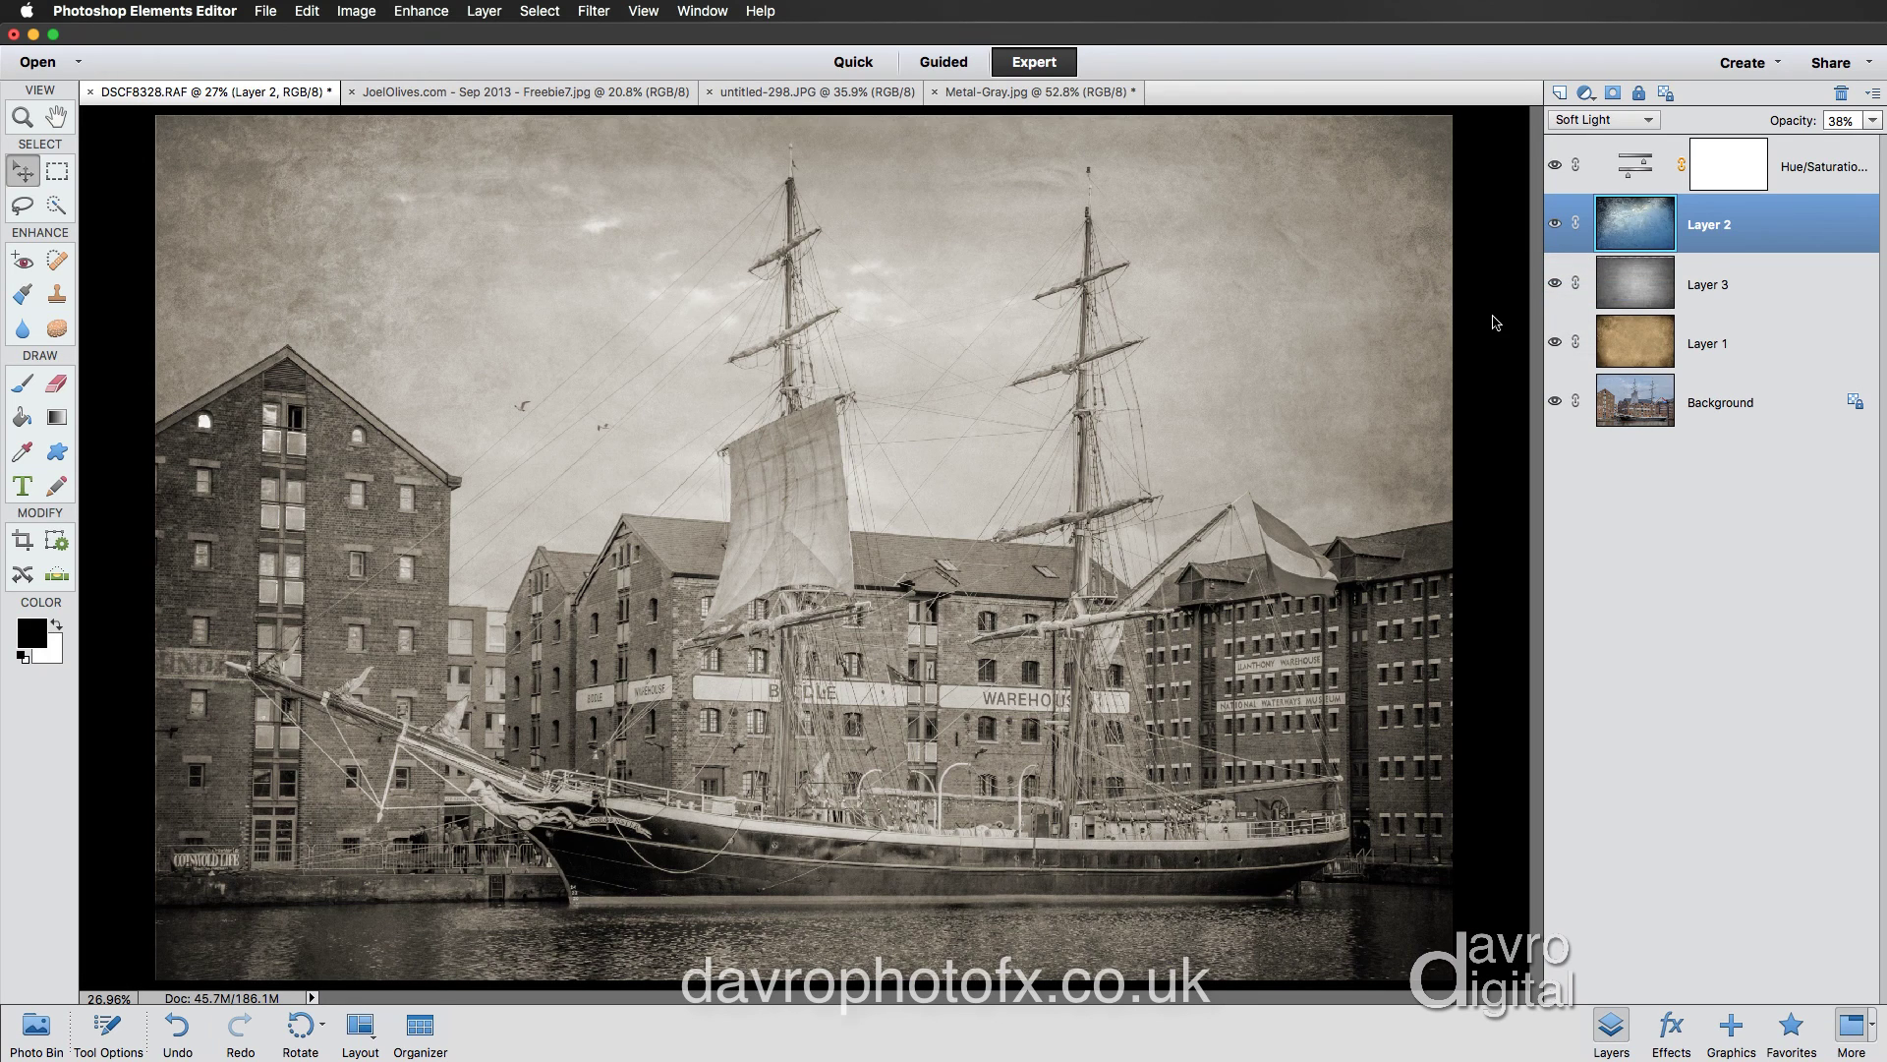
pyautogui.press('Tab')
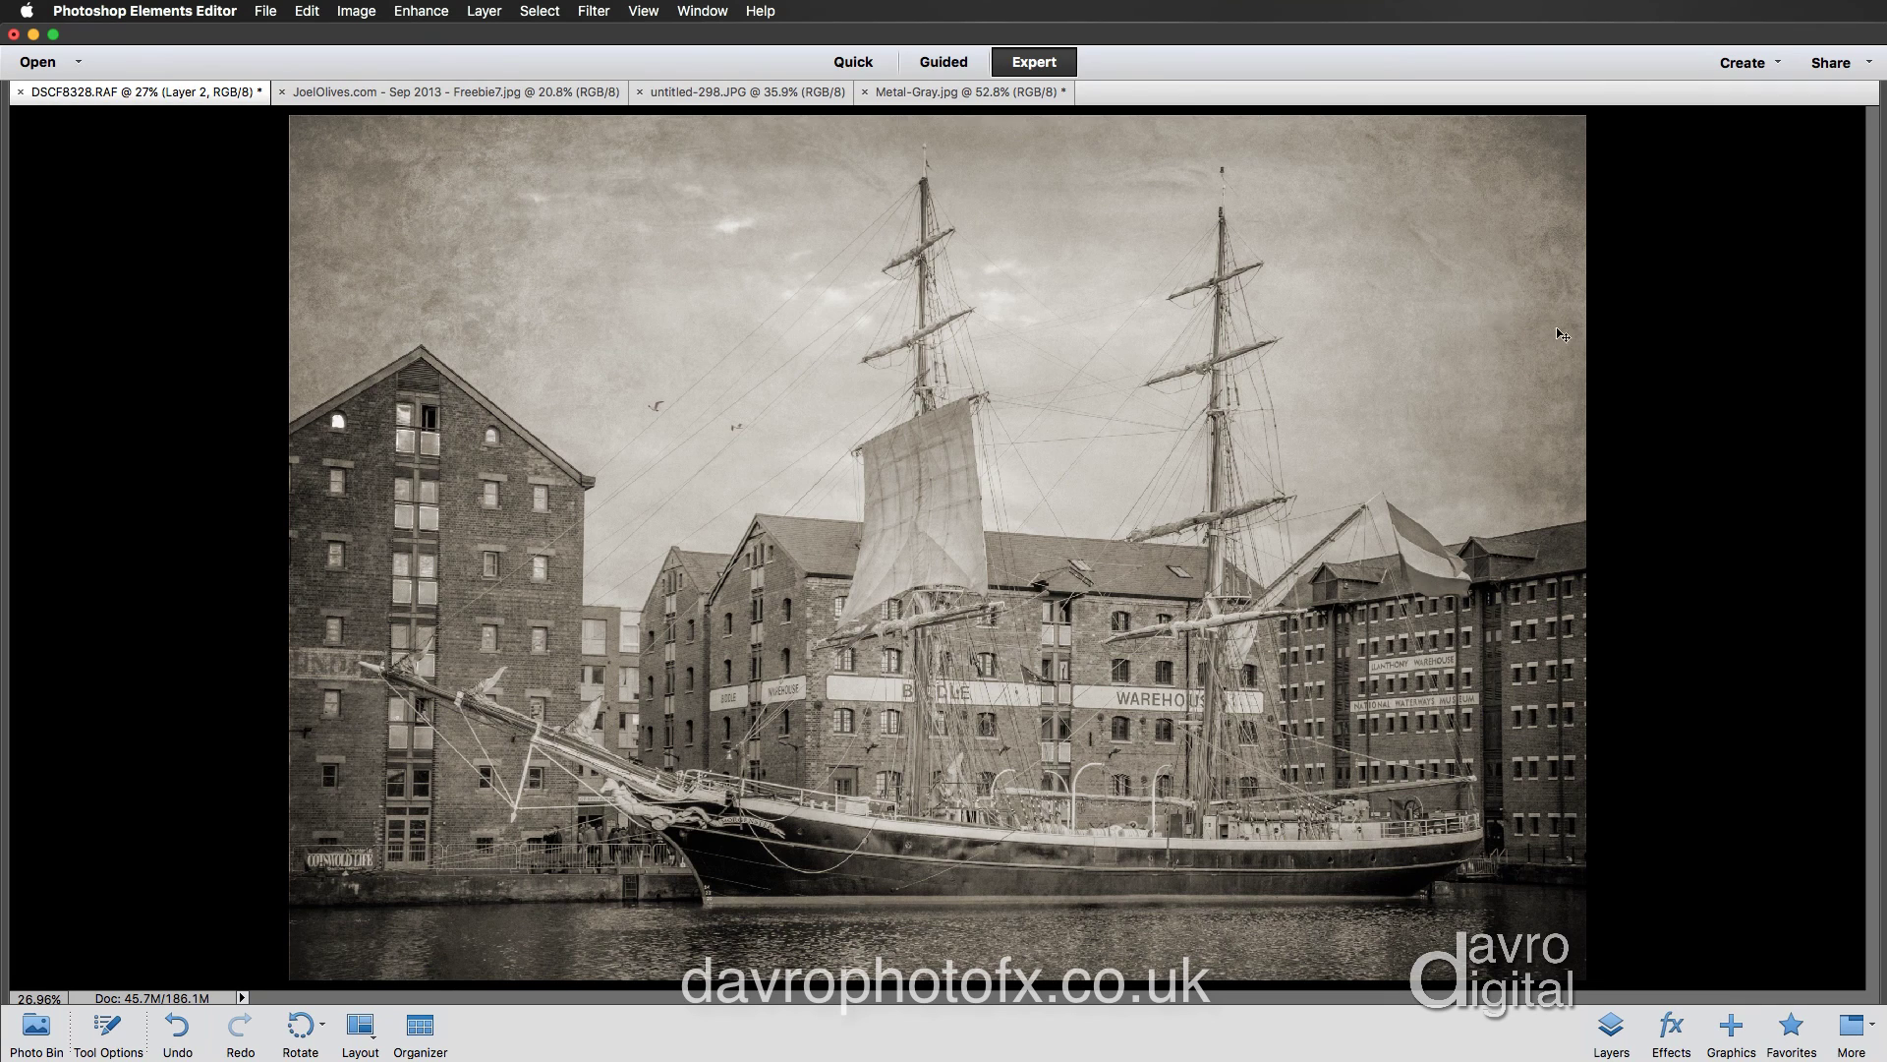